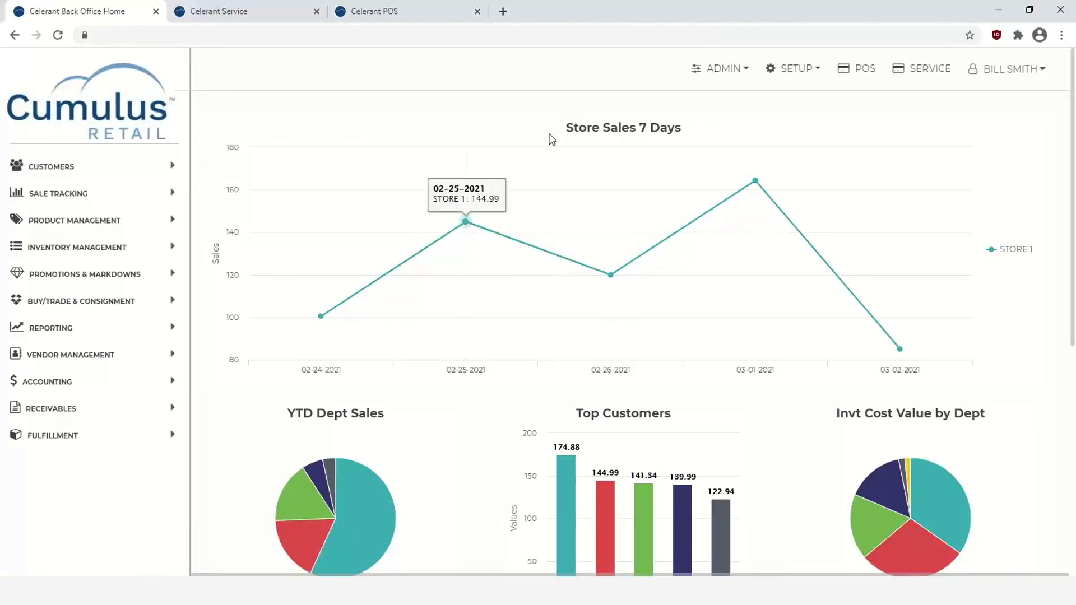
# - Expand the Sale Tracking reports in the sidebar and open the Setup options list
pyautogui.click(63, 199)
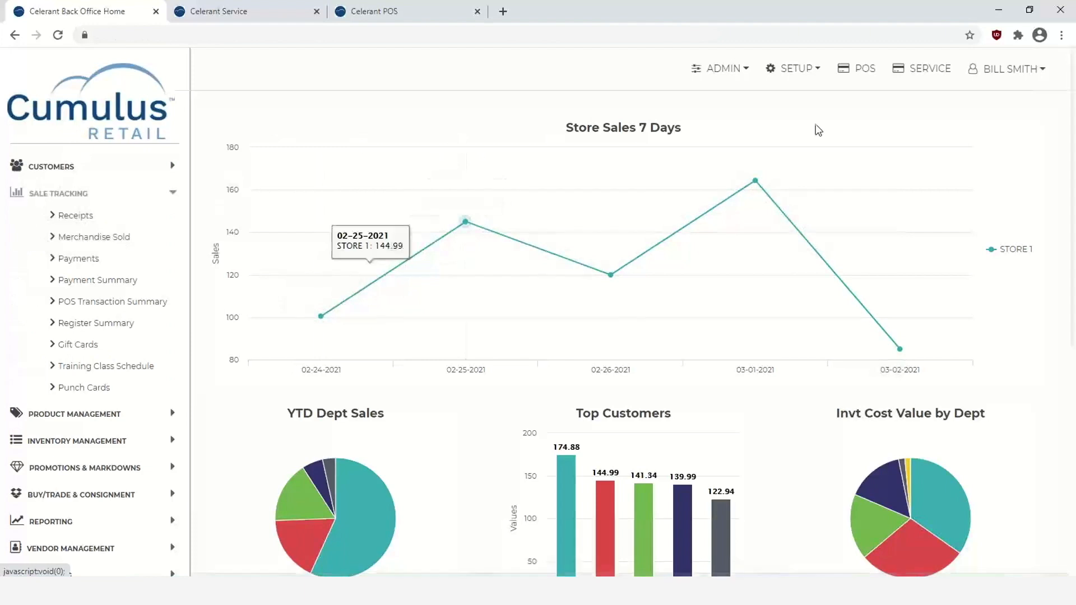
pyautogui.click(799, 75)
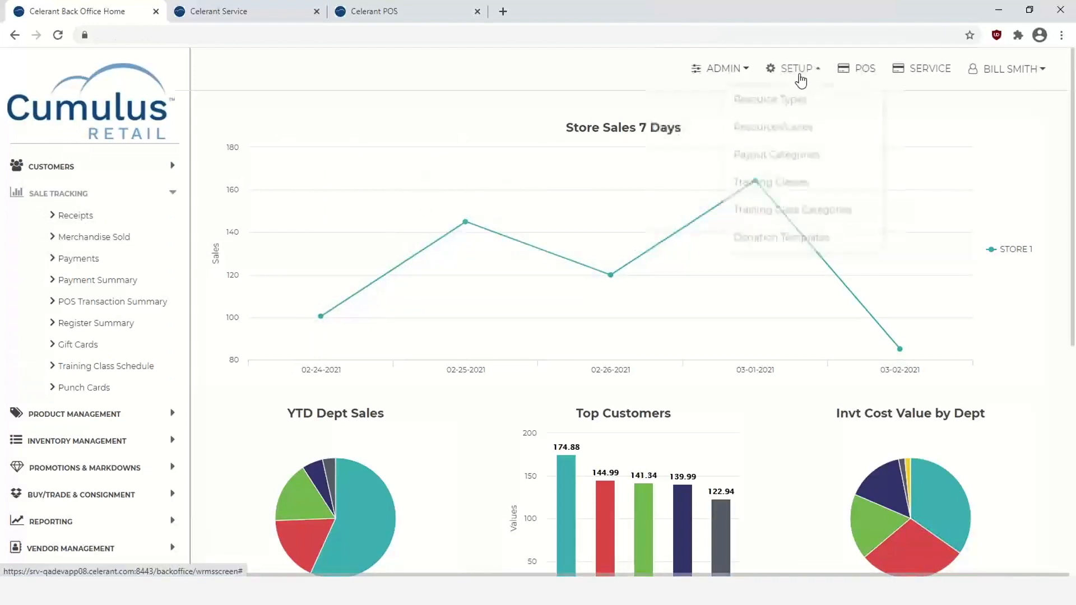
# - List all donation templates and edit Cancer Research, with denominations 1, 5 and 10
pyautogui.click(784, 248)
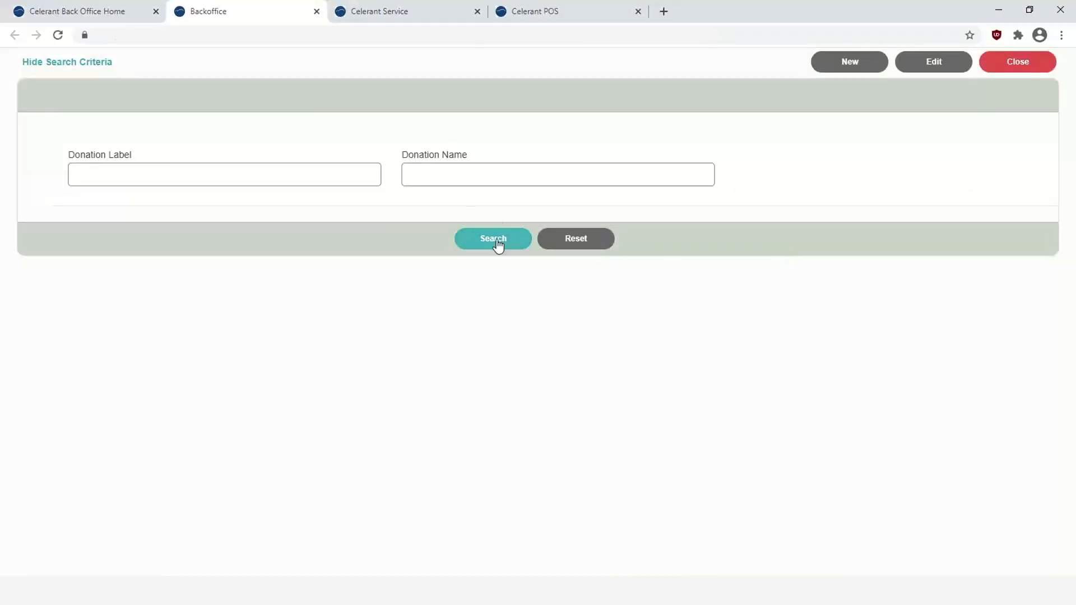
pyautogui.click(498, 243)
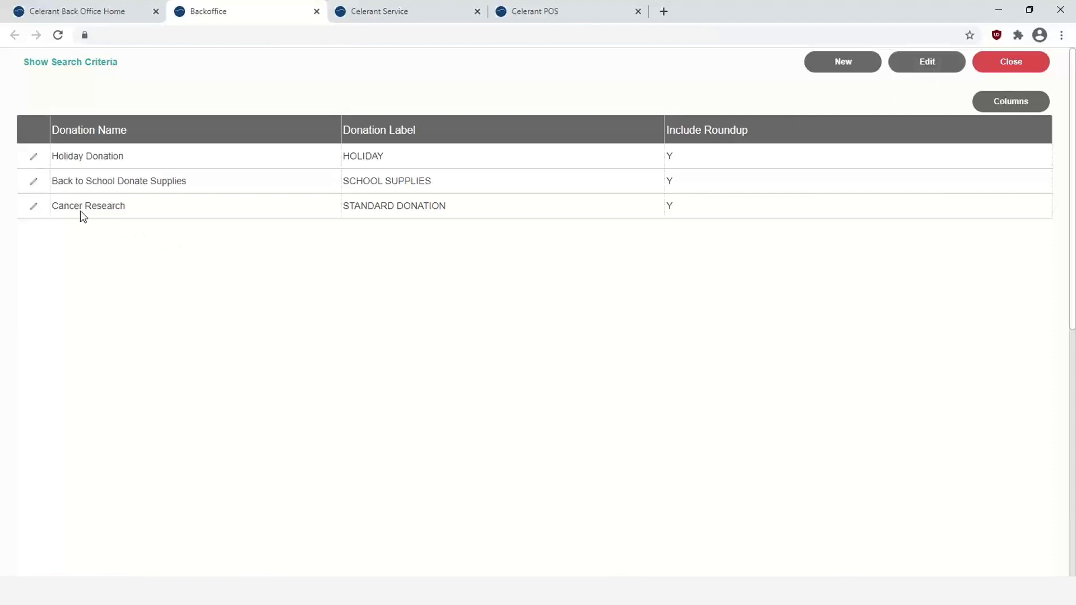
pyautogui.click(33, 206)
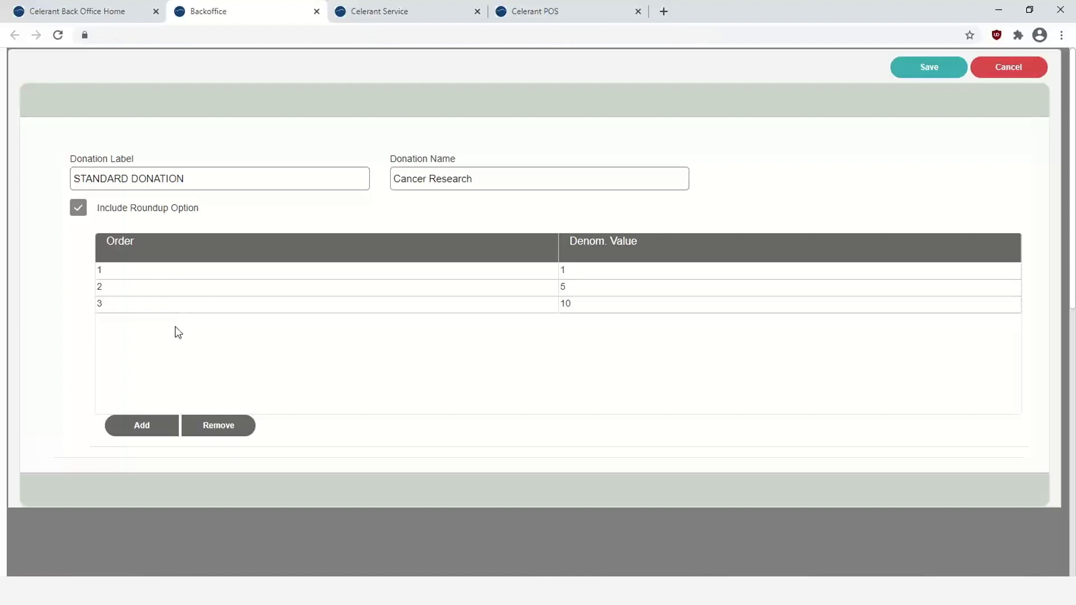
# - Abandon a new denomination entry and save the Cancer Research template unchanged
pyautogui.click(142, 426)
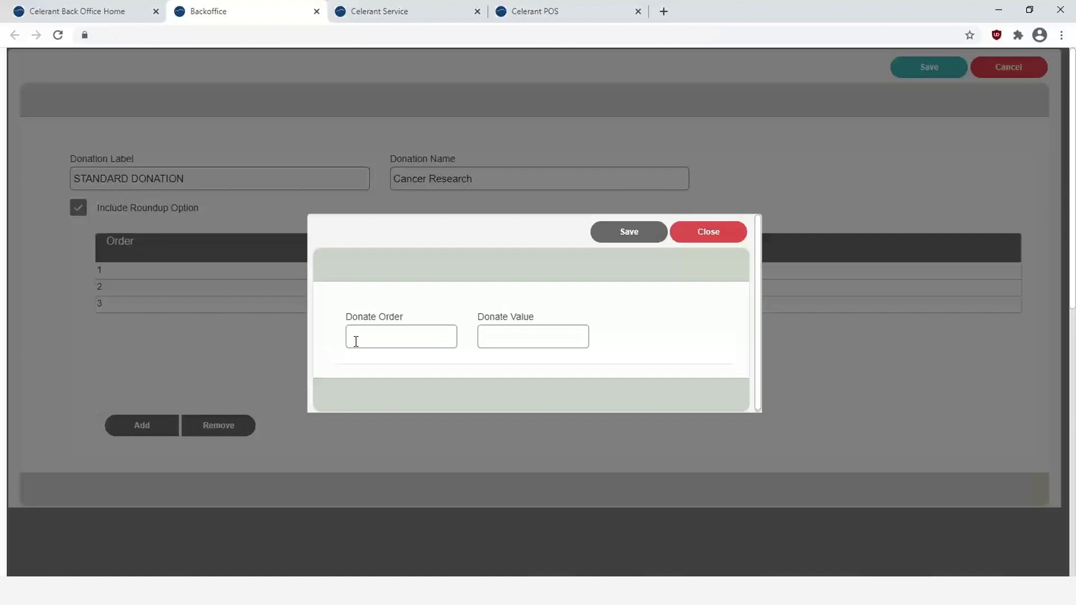
pyautogui.click(501, 336)
pyautogui.click(700, 235)
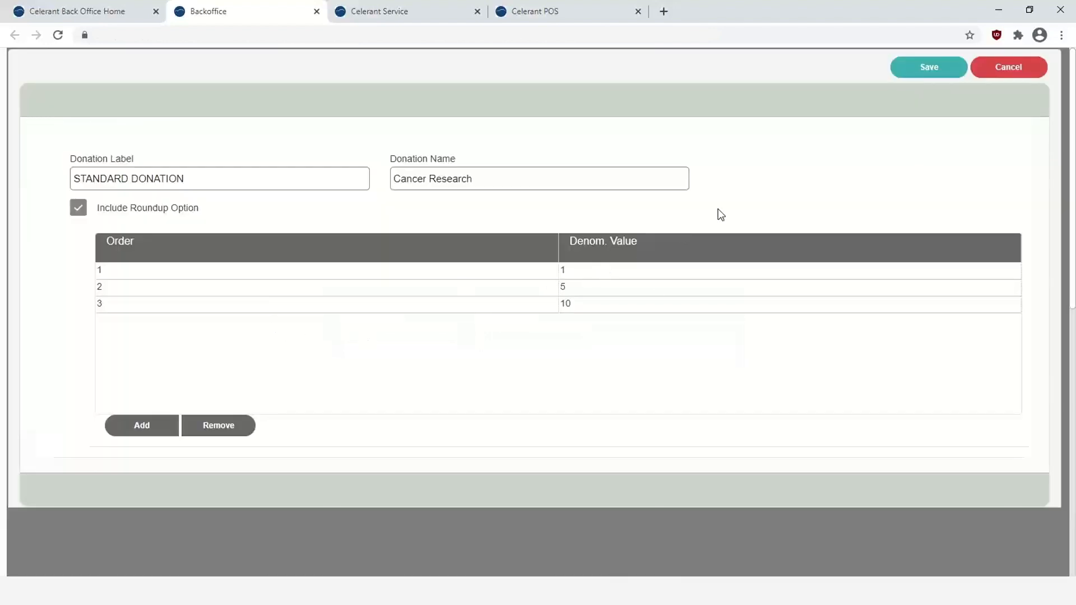
pyautogui.click(908, 76)
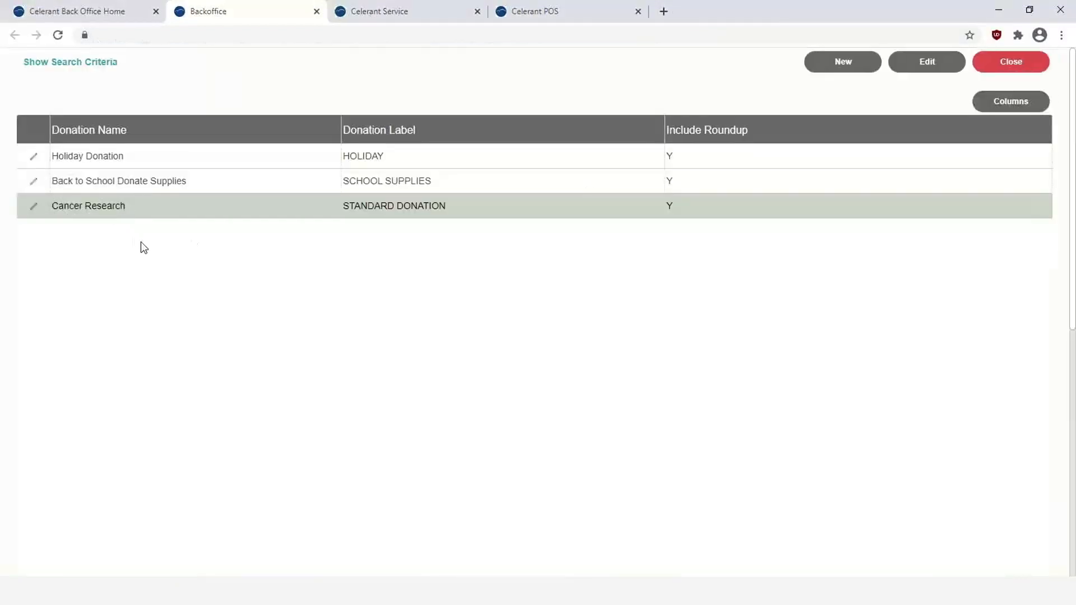
# - Close Donation Templates and bring up the Point of Sale settings in Admin System Config
pyautogui.click(1007, 65)
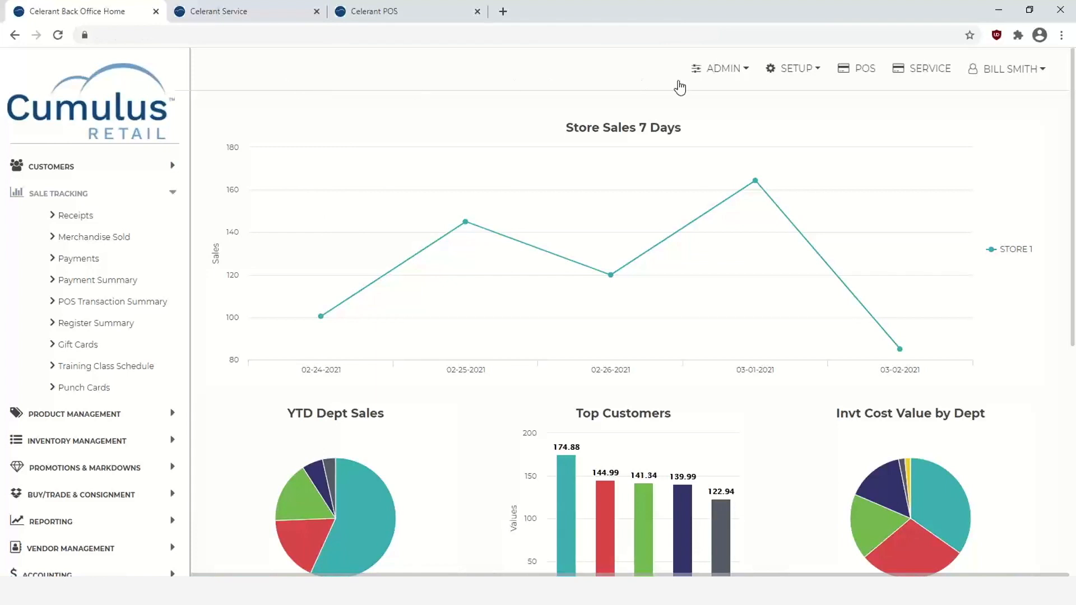
pyautogui.click(743, 73)
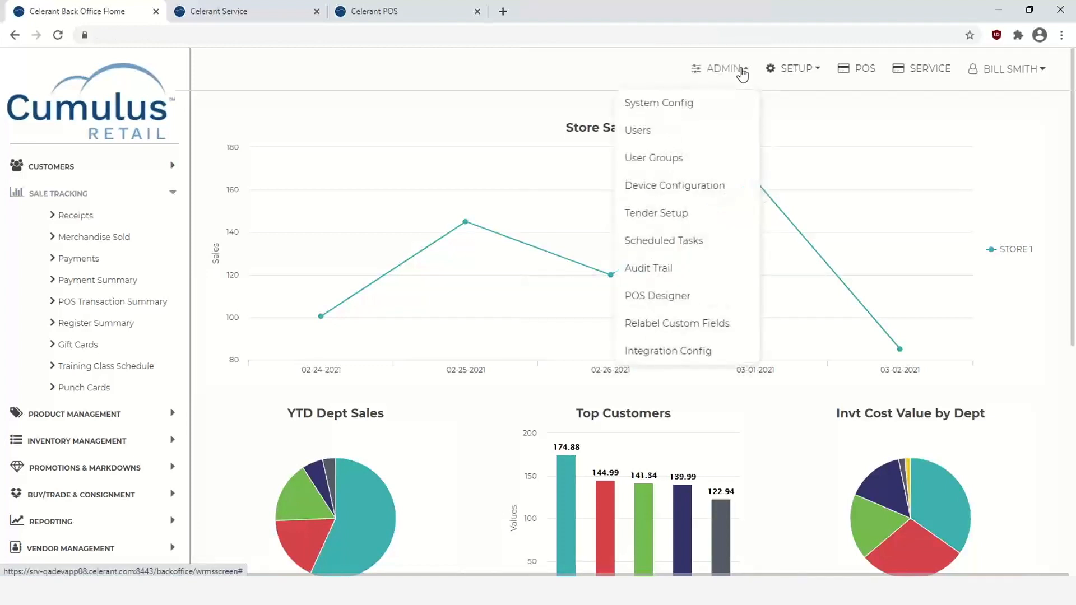
pyautogui.click(672, 103)
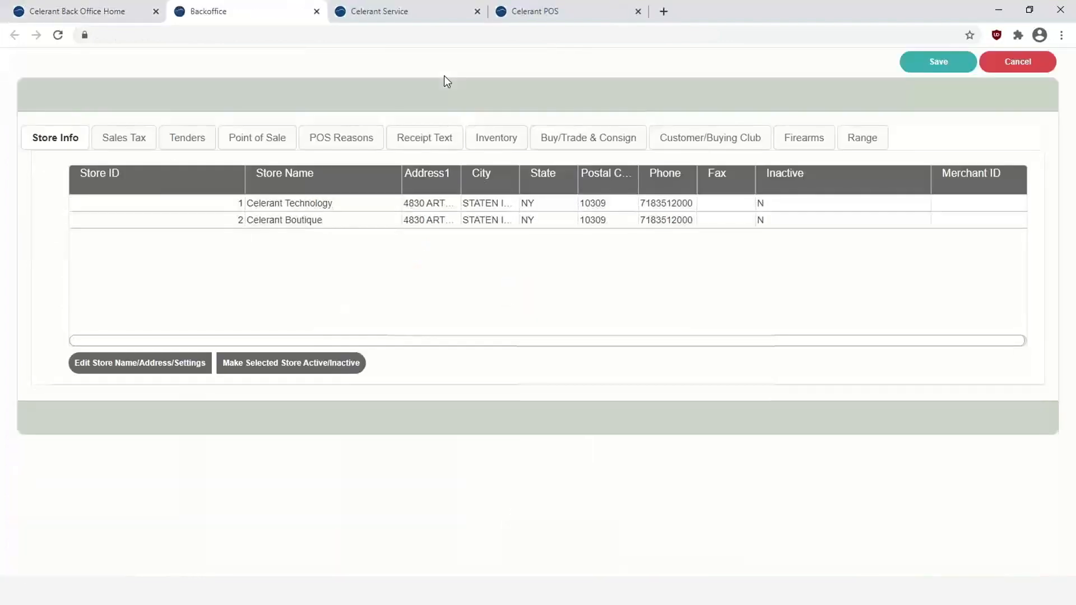
pyautogui.click(261, 147)
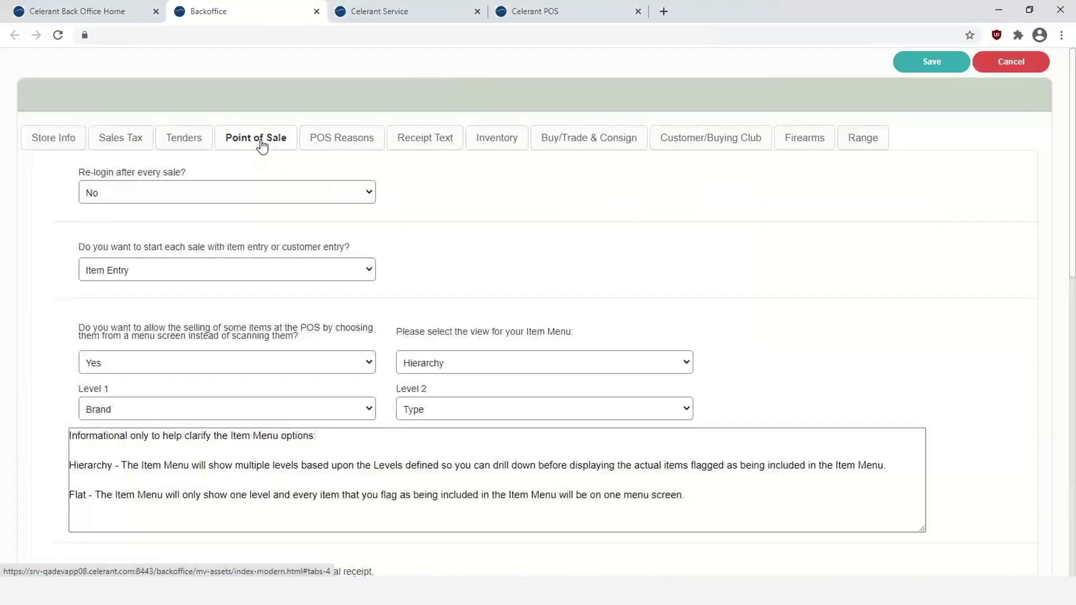
# - Confirm STANDARD DONATION is the POS donation template, then cancel out of System Config
pyautogui.scroll(-9, 631, 224)
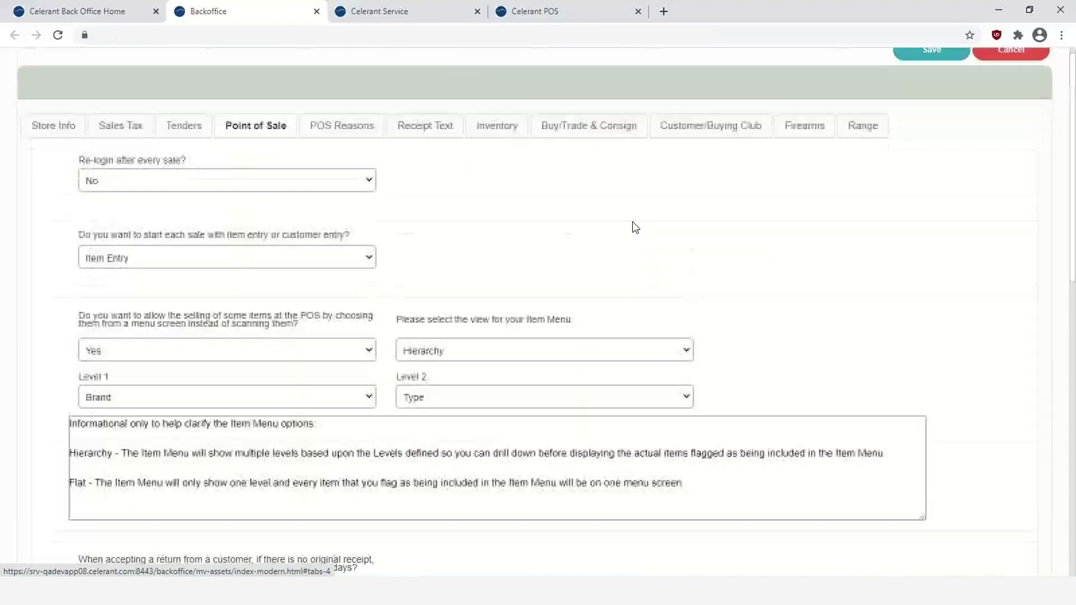
pyautogui.scroll(-3, 631, 228)
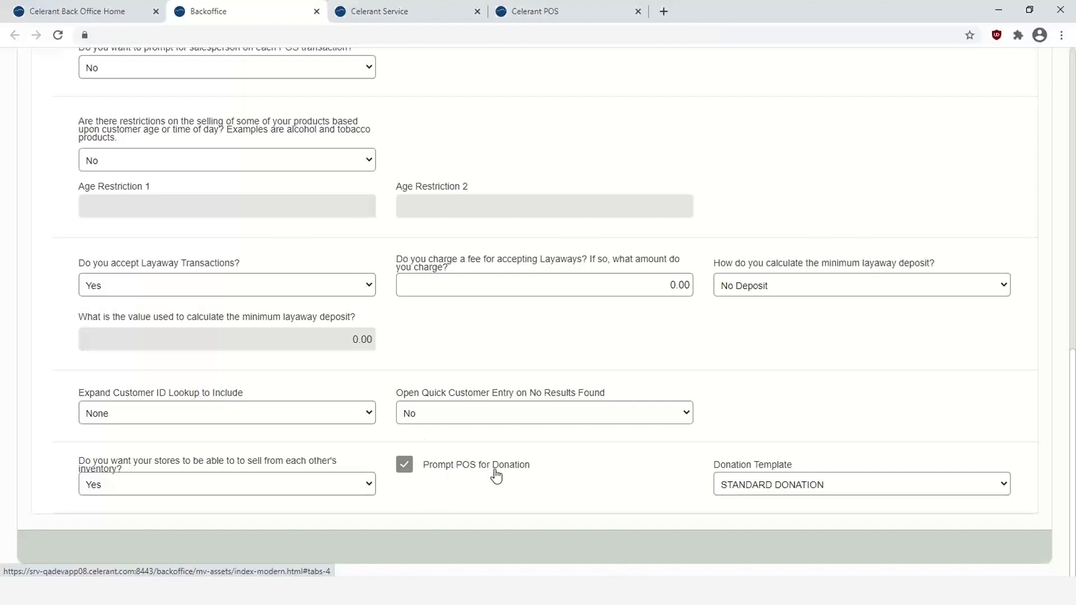
pyautogui.click(826, 485)
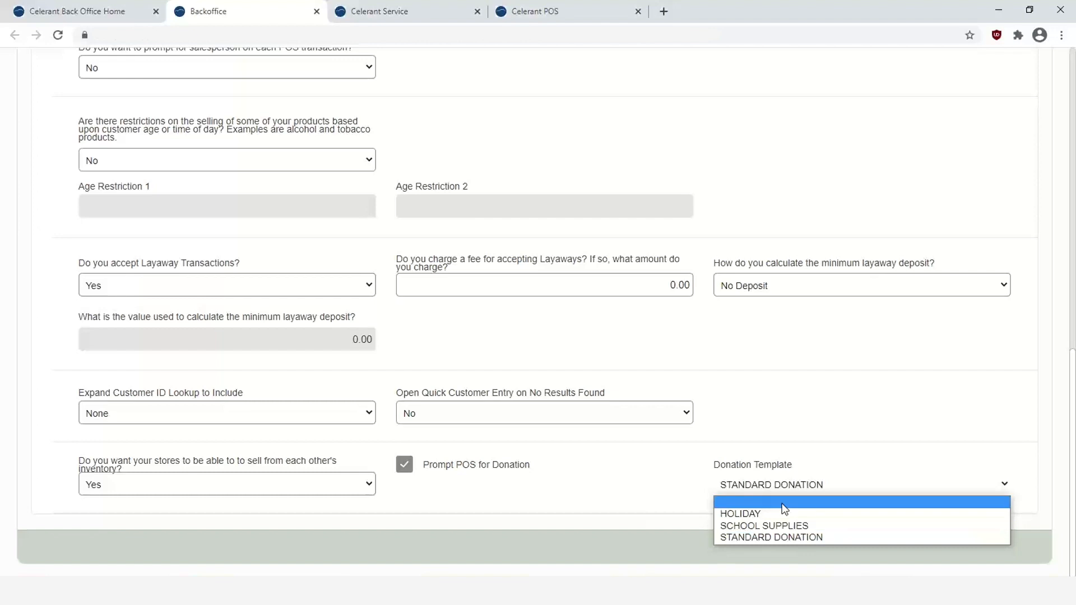
pyautogui.click(884, 468)
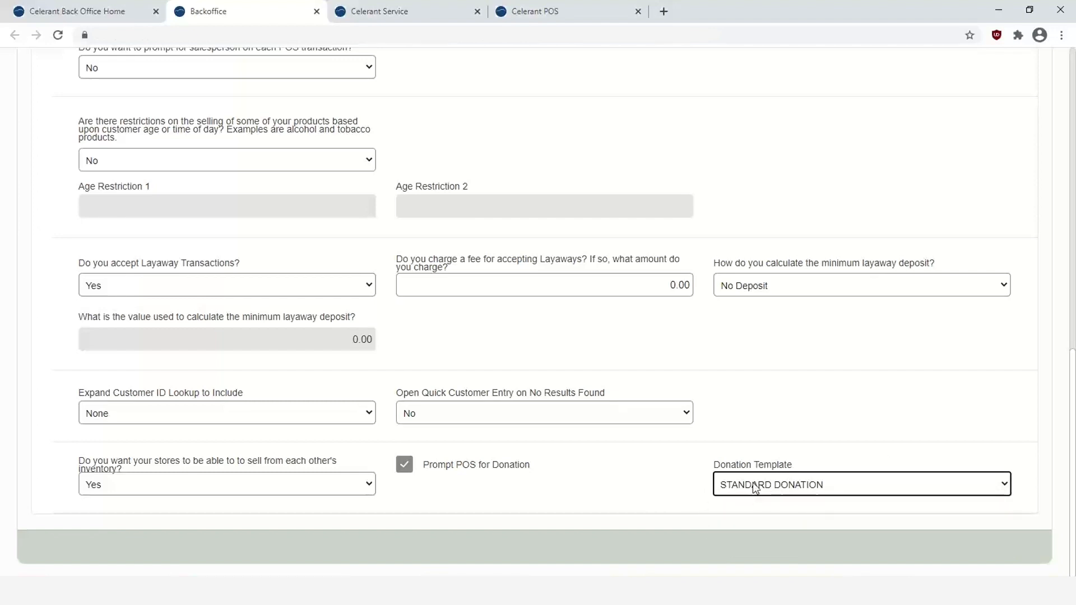
pyautogui.scroll(15, 749, 475)
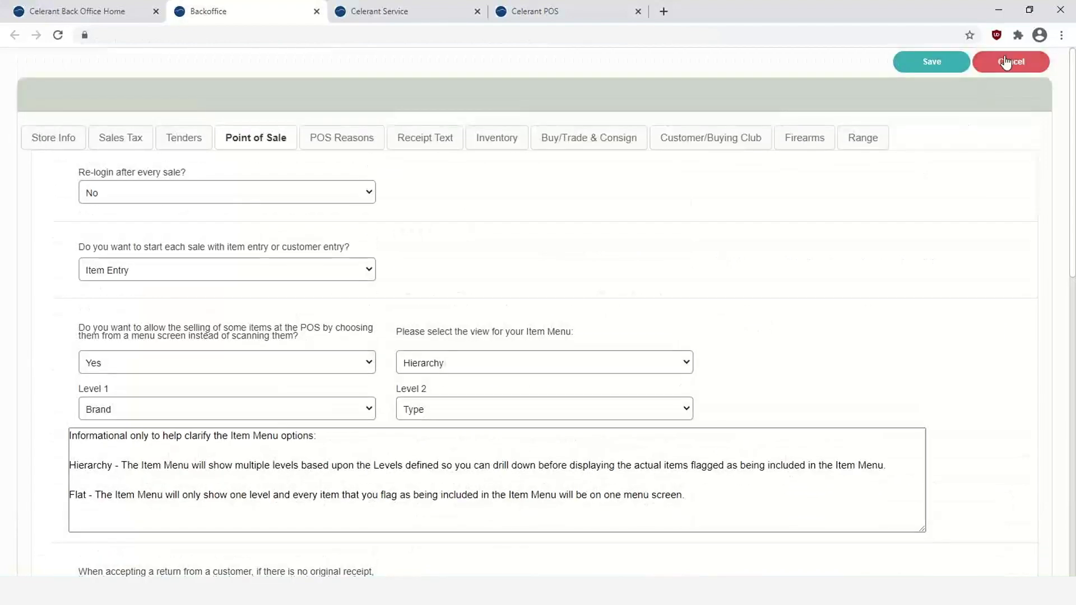
pyautogui.click(1007, 63)
# - Leave System Config without saving, ring up item 10002021 for 34.95 at POS, and start payment
pyautogui.click(541, 335)
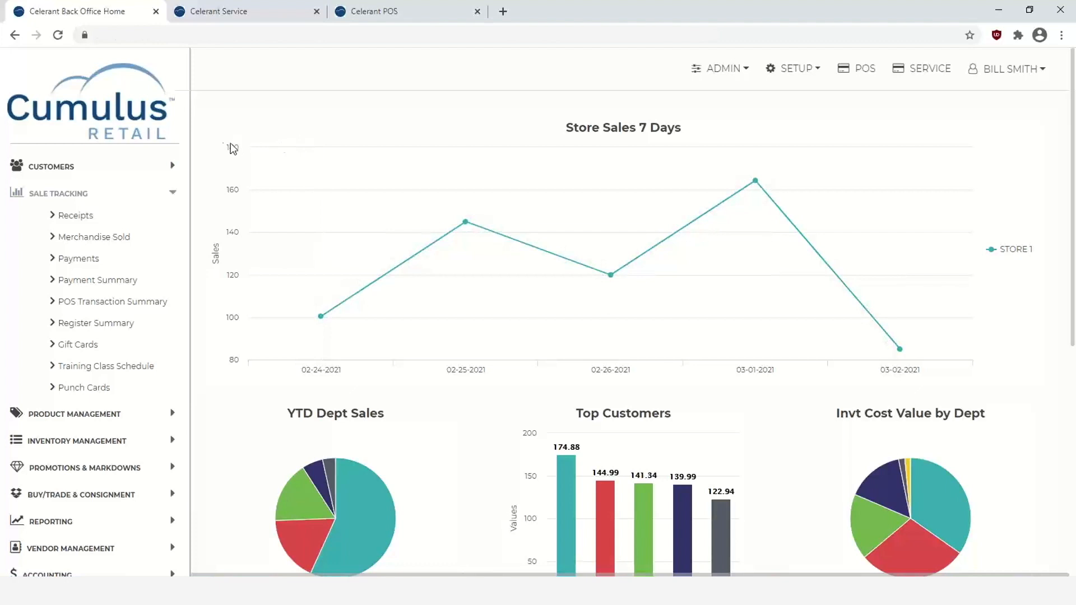
pyautogui.click(399, 12)
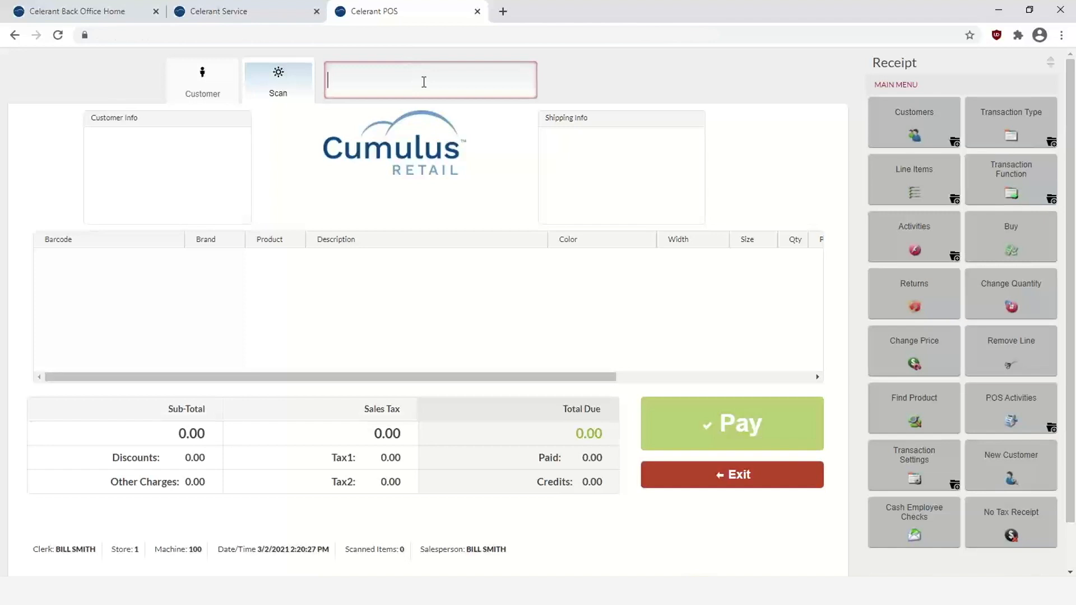
pyautogui.click(423, 82)
pyautogui.write('1')
pyautogui.write('2021')
pyautogui.press('Return')
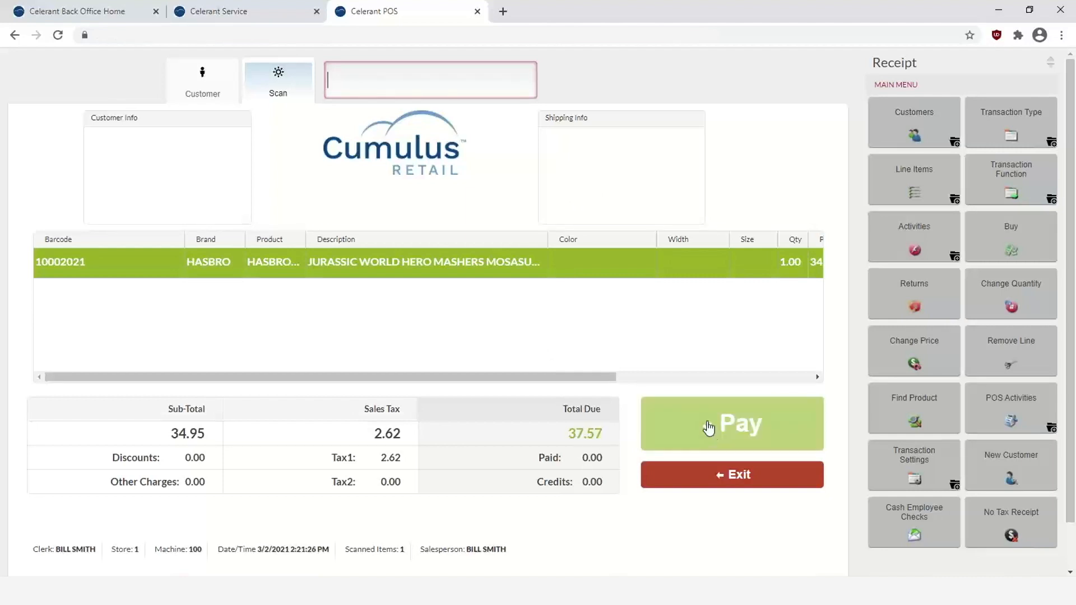
pyautogui.click(707, 424)
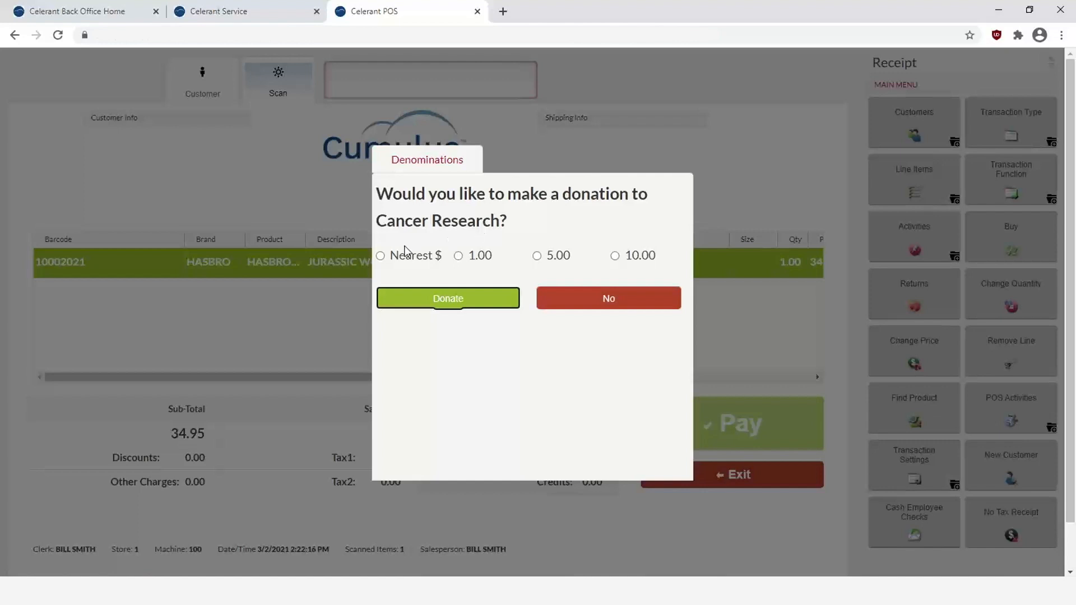
# - Add a nearest-dollar round-up donation to Cancer Research and pay the 38.00 total in cash
pyautogui.click(382, 256)
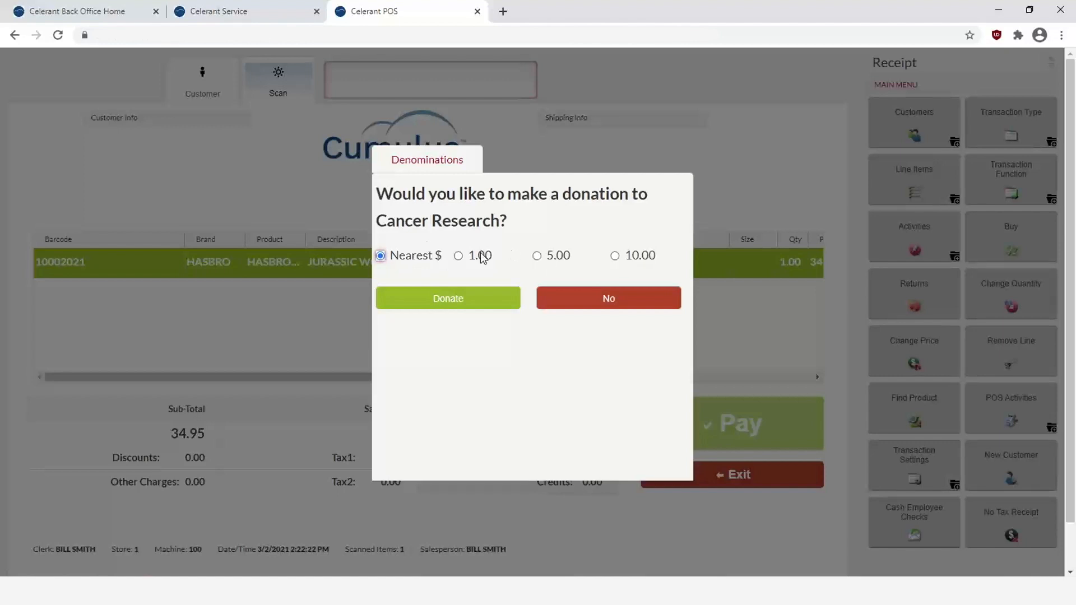
pyautogui.click(449, 302)
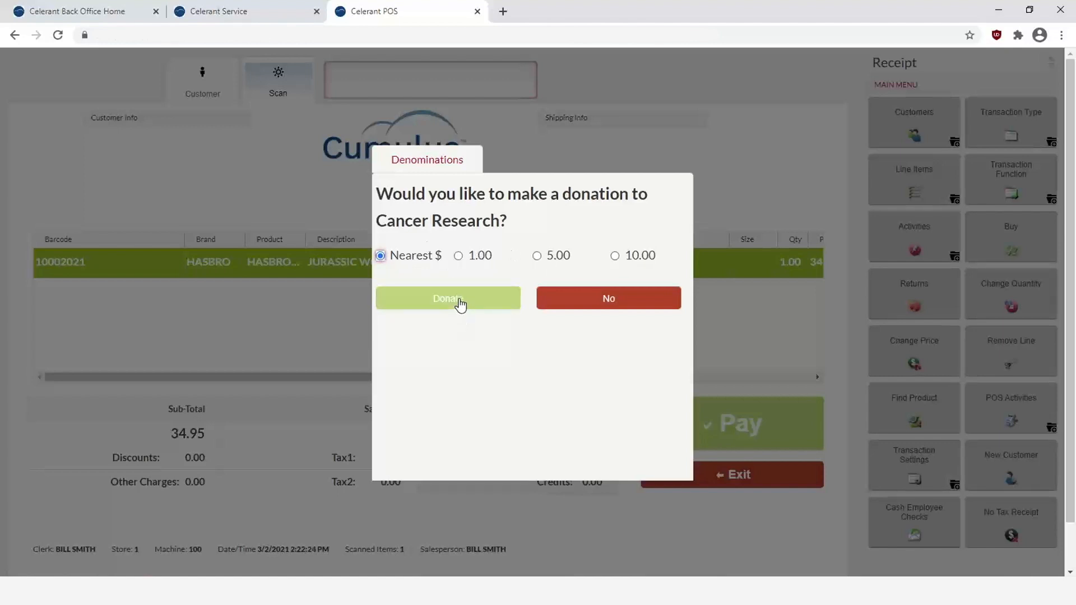
pyautogui.click(459, 301)
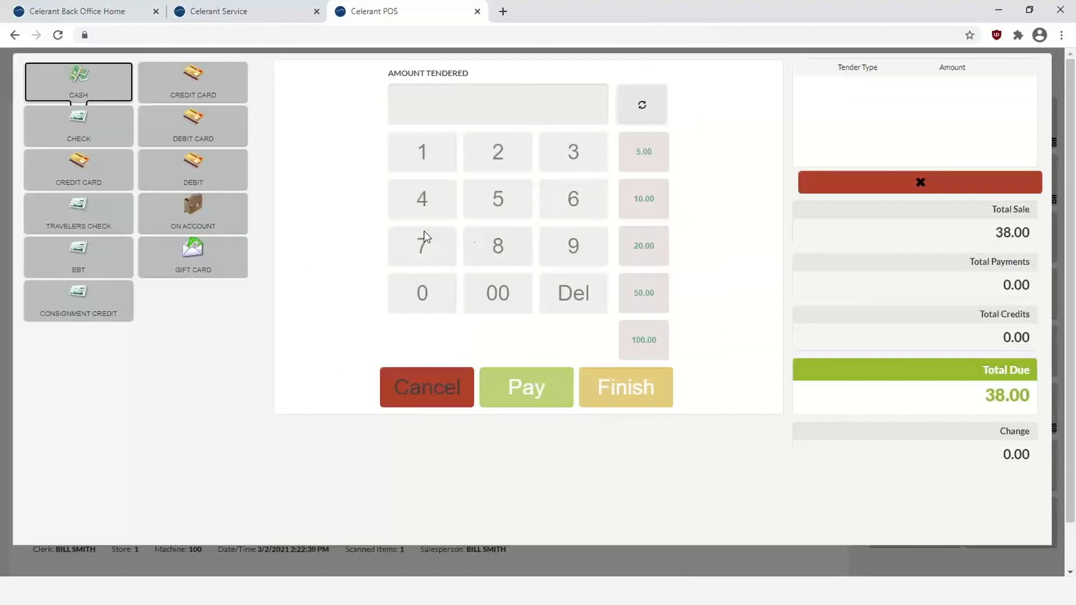
pyautogui.click(75, 89)
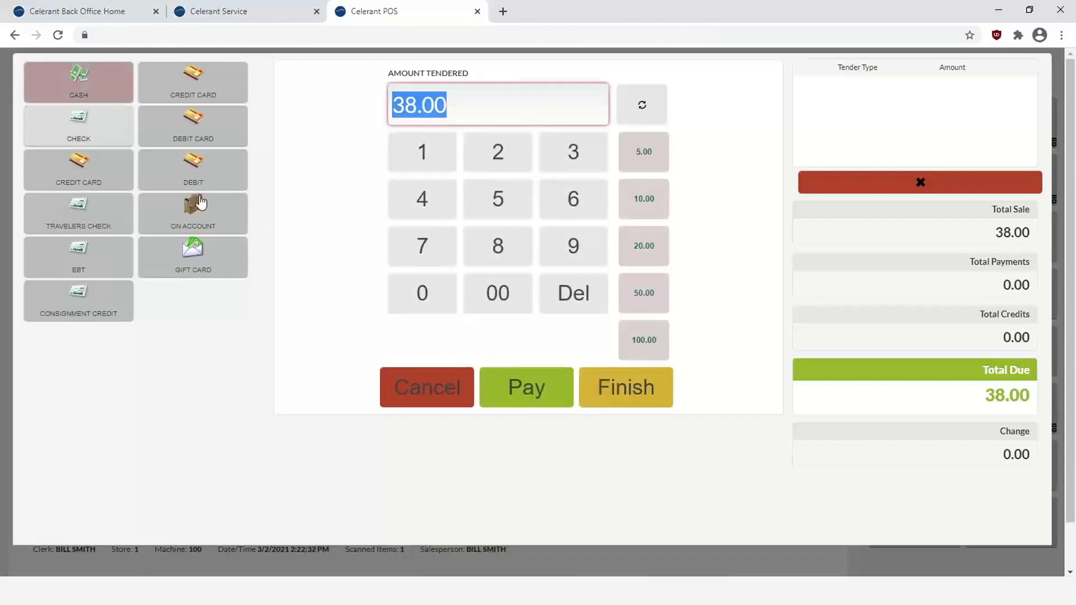
pyautogui.click(523, 398)
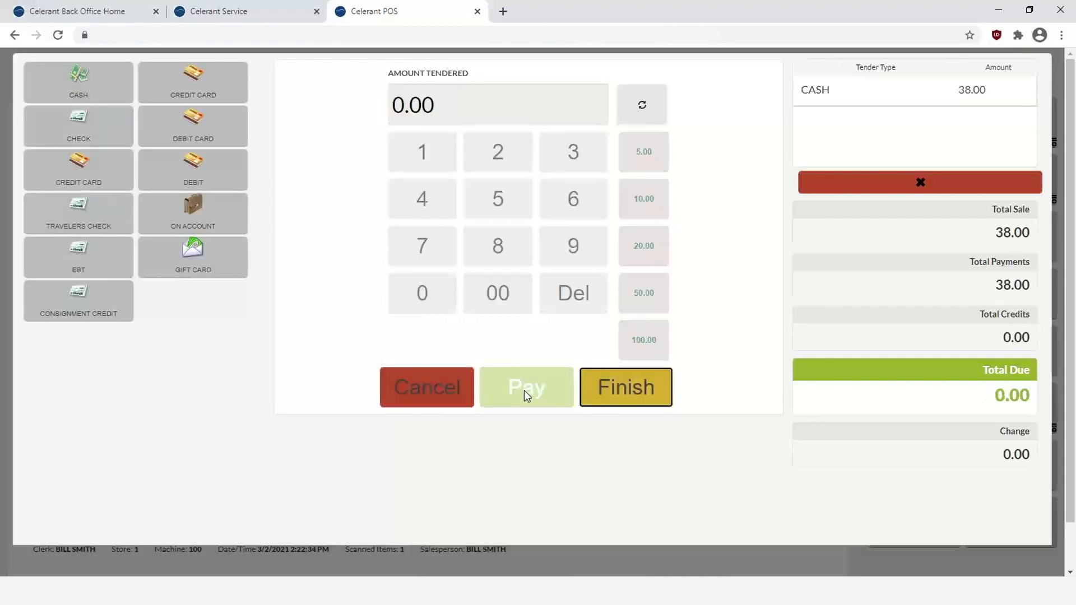
pyautogui.click(620, 394)
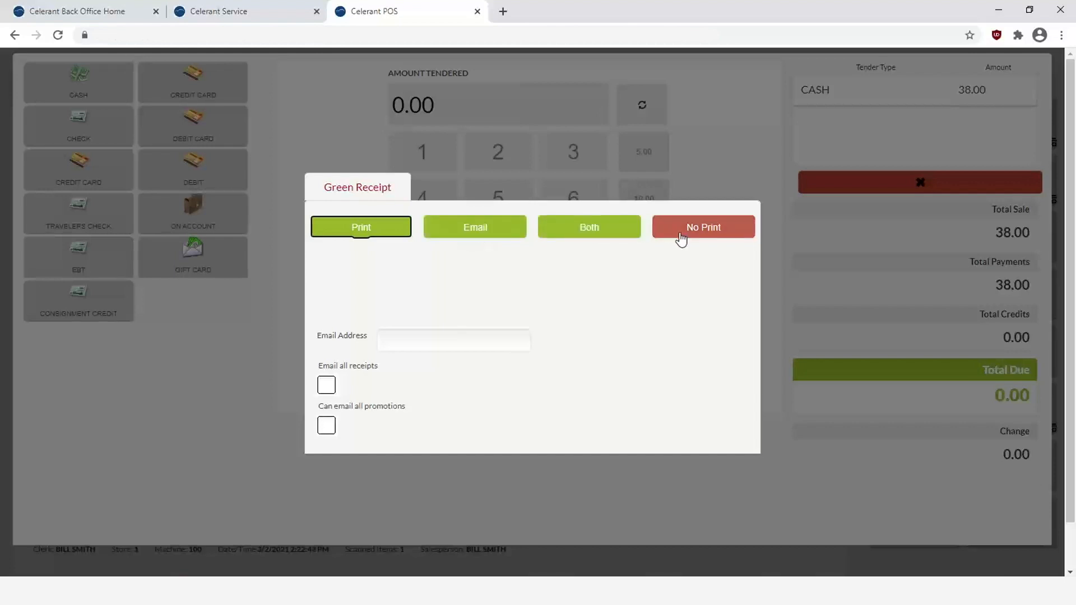
# - Preview the receipt showing the 0.43 donation, cancel printing, and return to Back Office Home
pyautogui.click(336, 233)
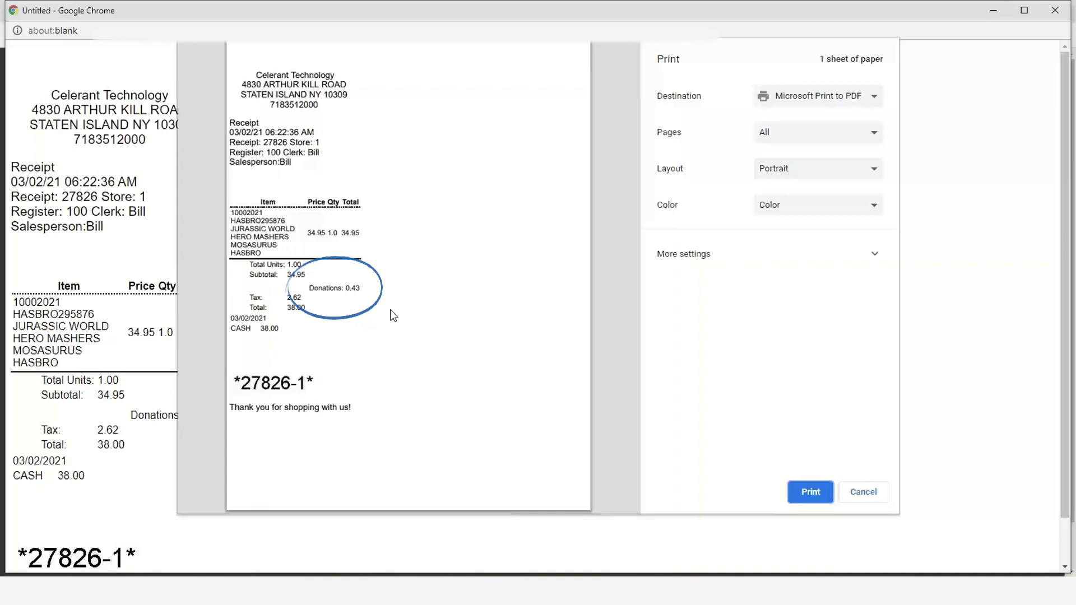
pyautogui.click(880, 496)
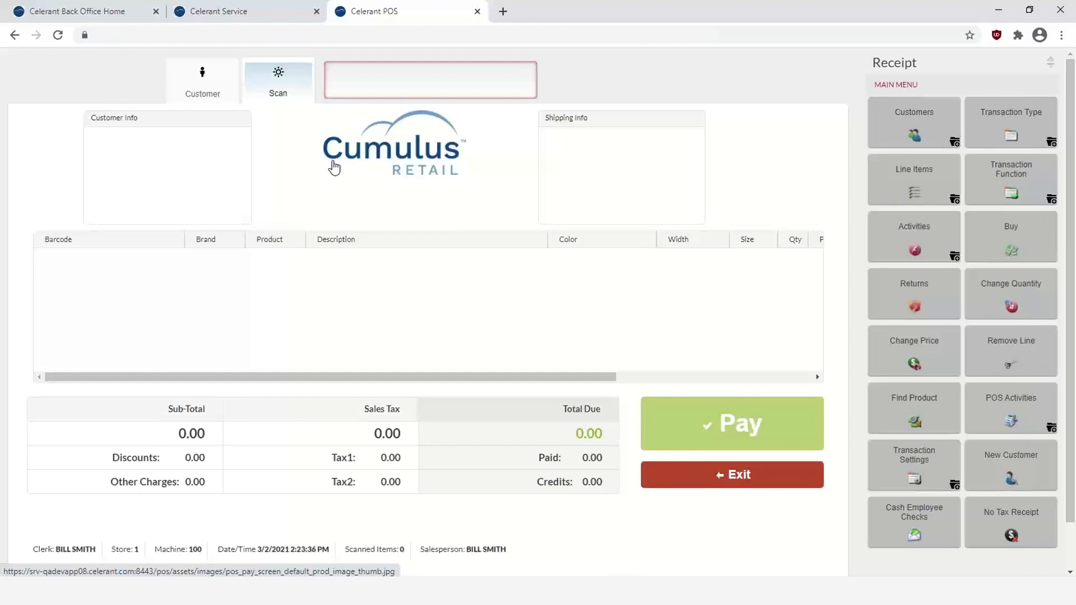
pyautogui.click(99, 19)
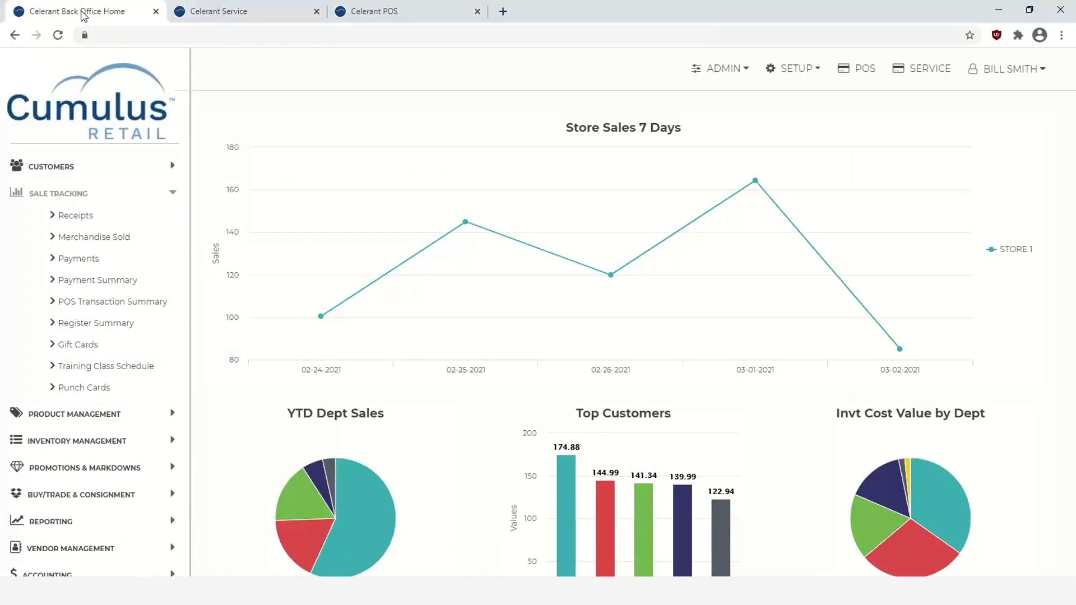
# - Search Sale Tracking receipts with the transaction date set to TODAY
pyautogui.click(72, 196)
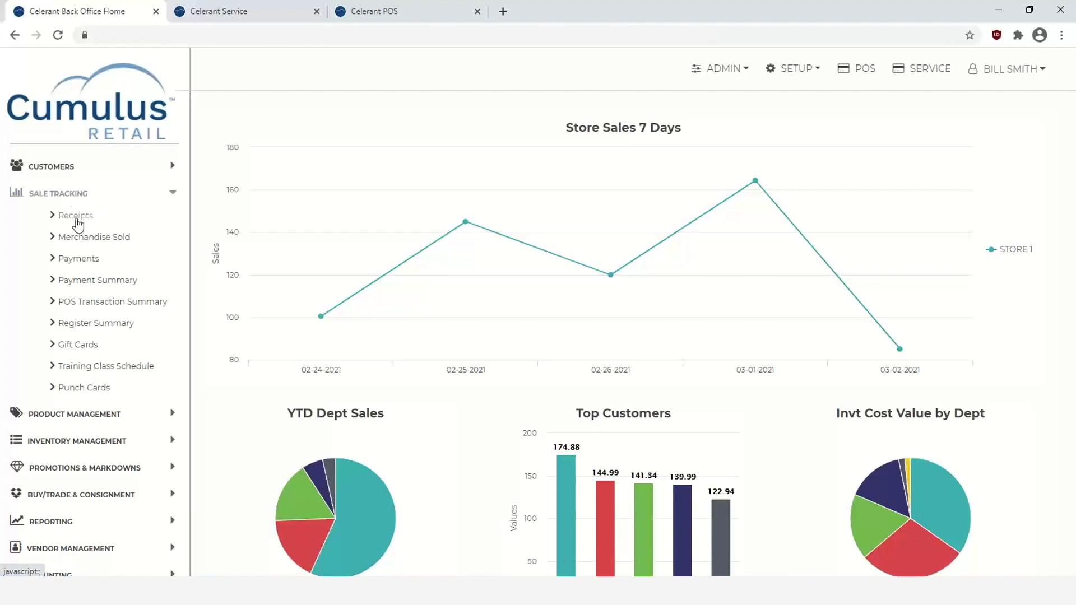
pyautogui.click(77, 218)
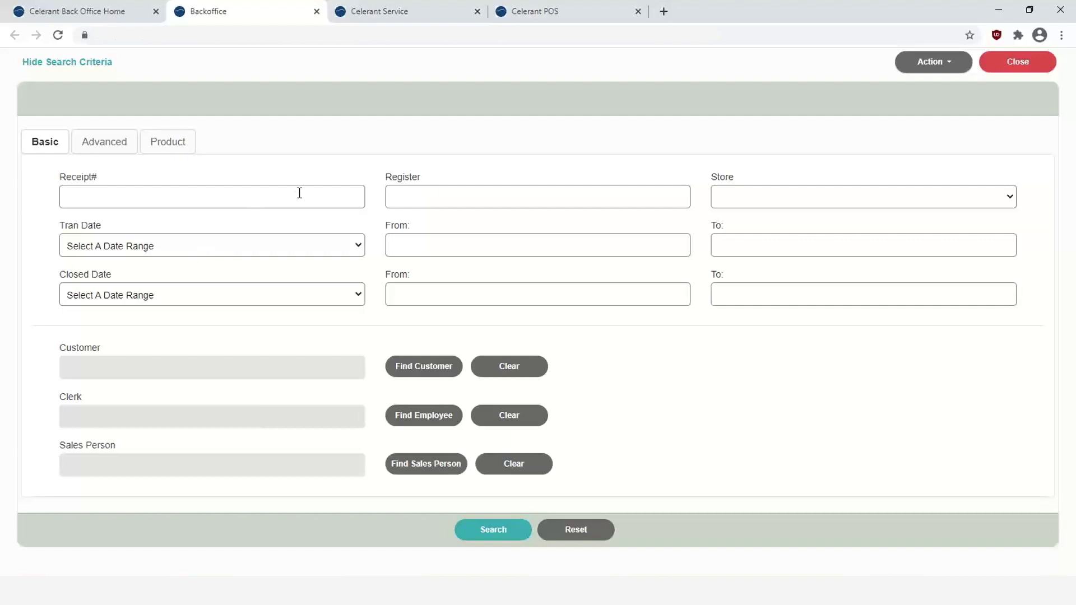
pyautogui.click(288, 247)
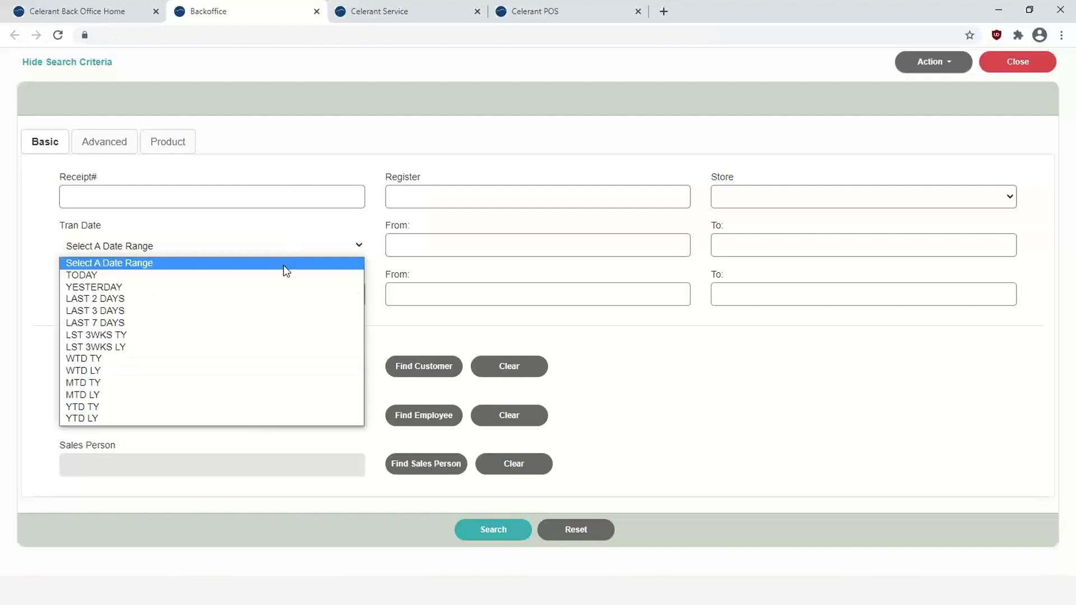
pyautogui.click(279, 278)
pyautogui.click(501, 535)
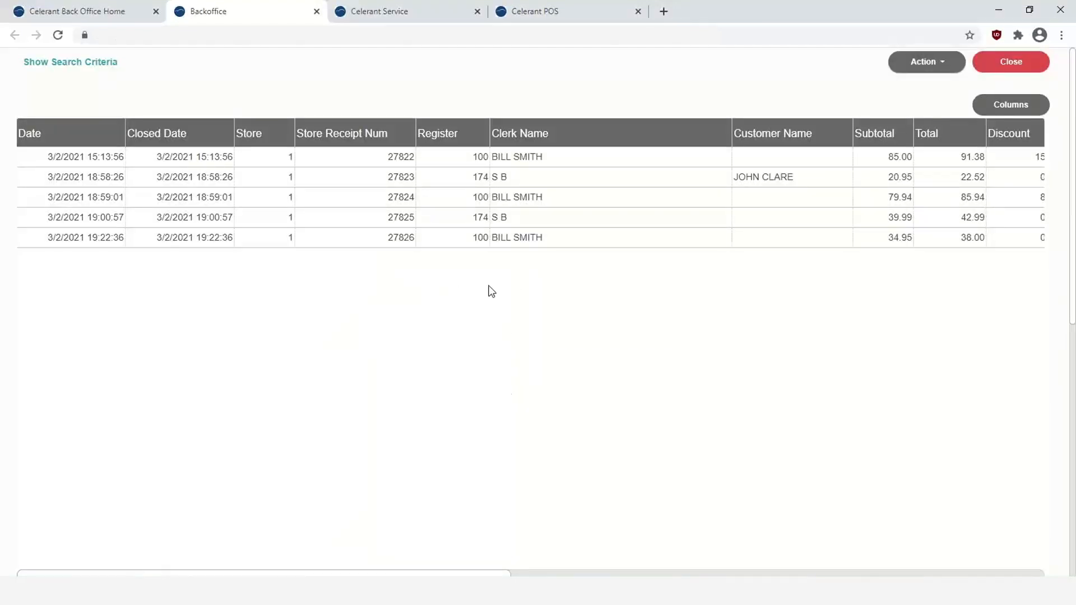
# - Select receipt 27826, review its totals in the grid, and view its details
pyautogui.click(500, 242)
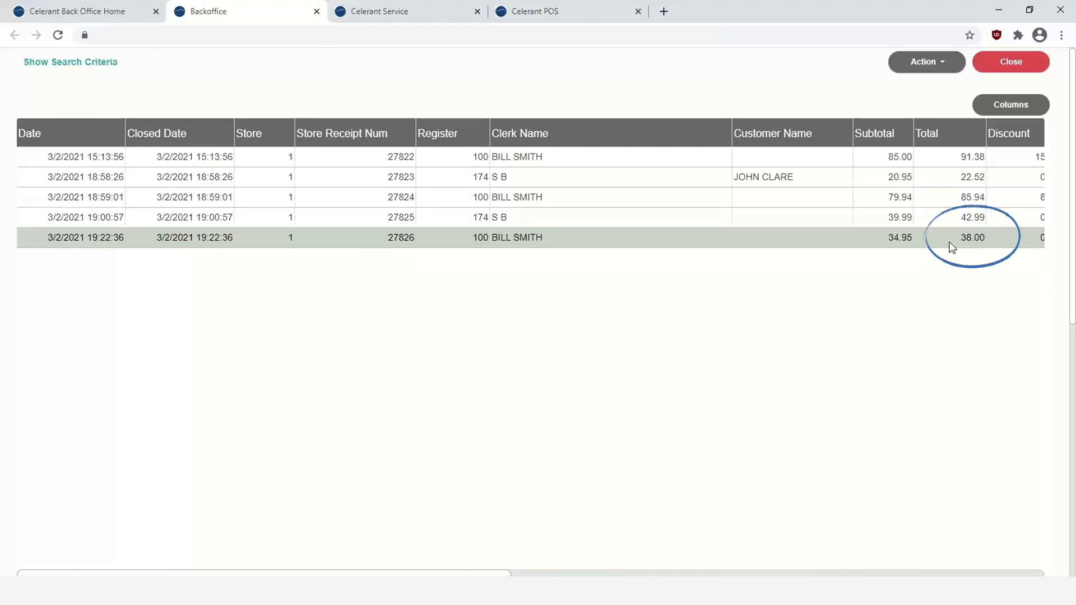
pyautogui.hscroll(5, 698, 365)
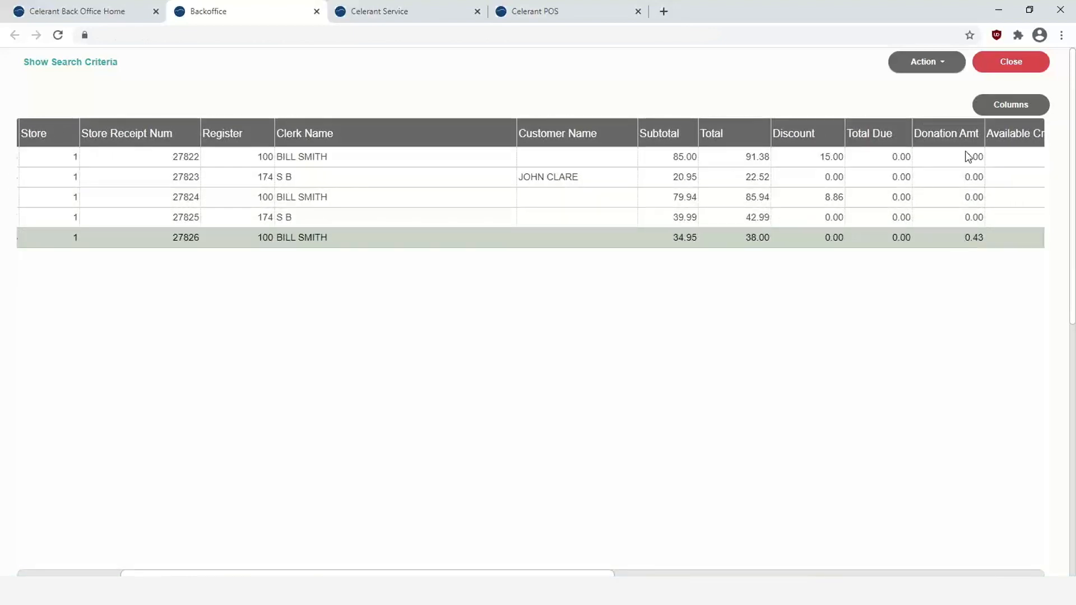
pyautogui.scroll(-2, 1048, 263)
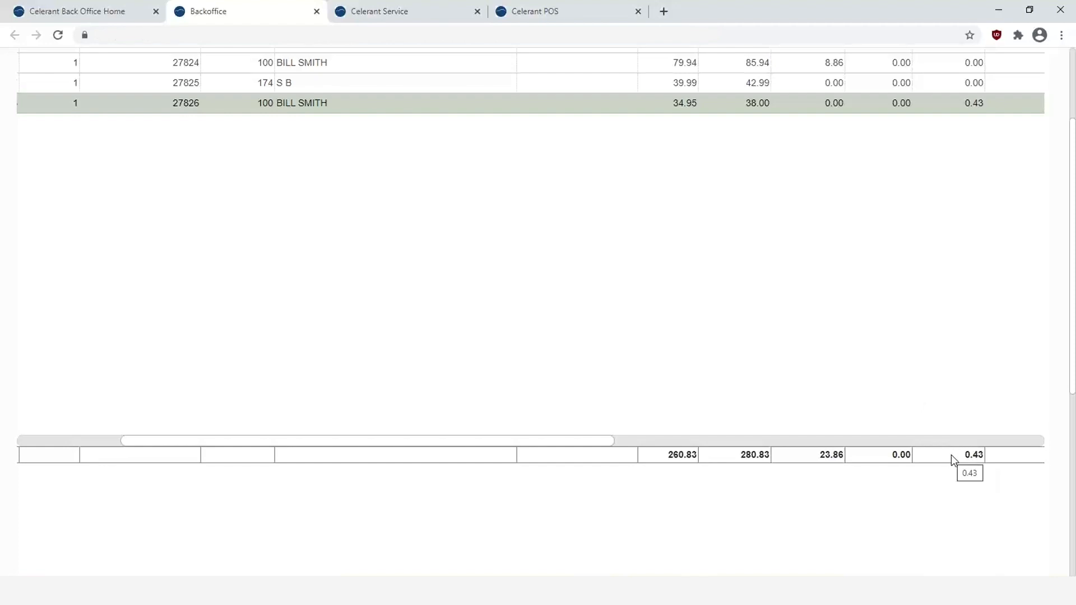
pyautogui.scroll(2, 951, 455)
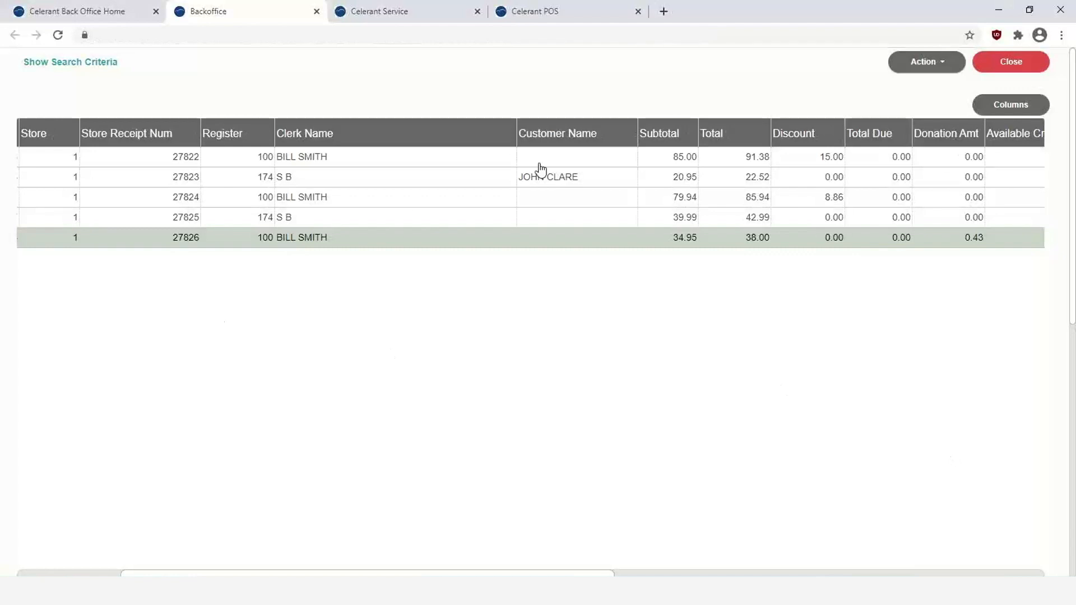
pyautogui.click(946, 66)
pyautogui.click(930, 90)
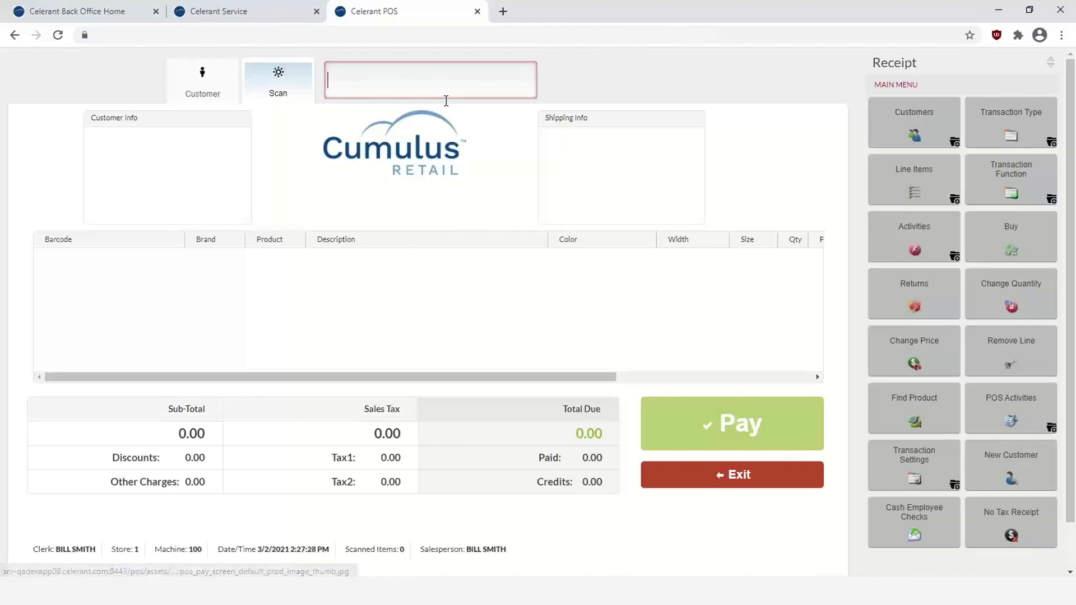
# - Show the POS transaction types, including Layaway, Special Order, Sell Gift Card and New Quote
pyautogui.click(1027, 134)
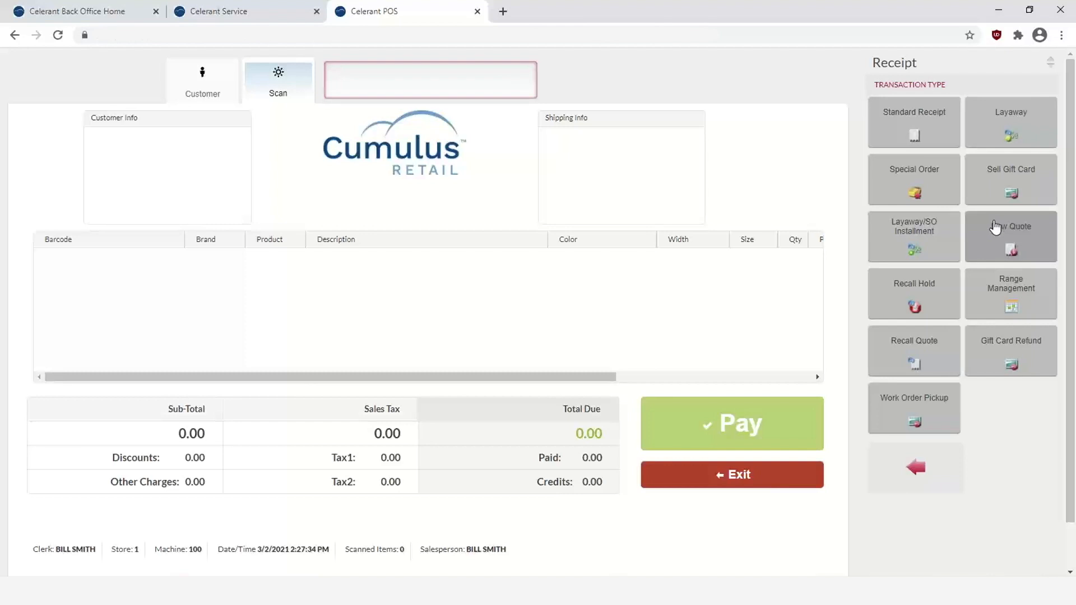
# - Sell a new gift card with its card number and a 25.00 load, then start payment
pyautogui.click(994, 177)
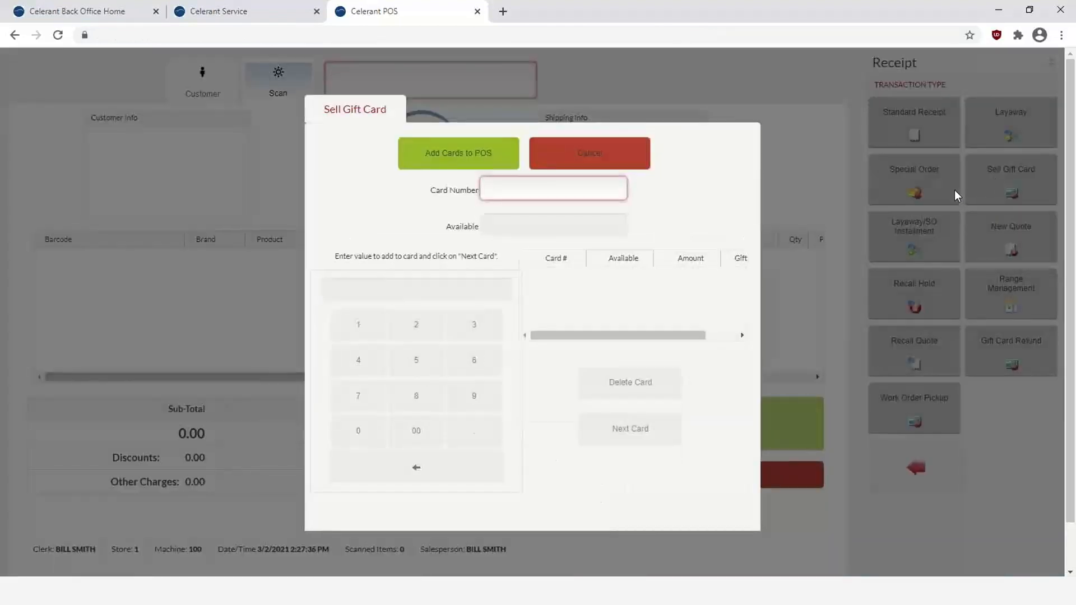
pyautogui.write('03022021001')
pyautogui.press('Return')
pyautogui.write('25.00')
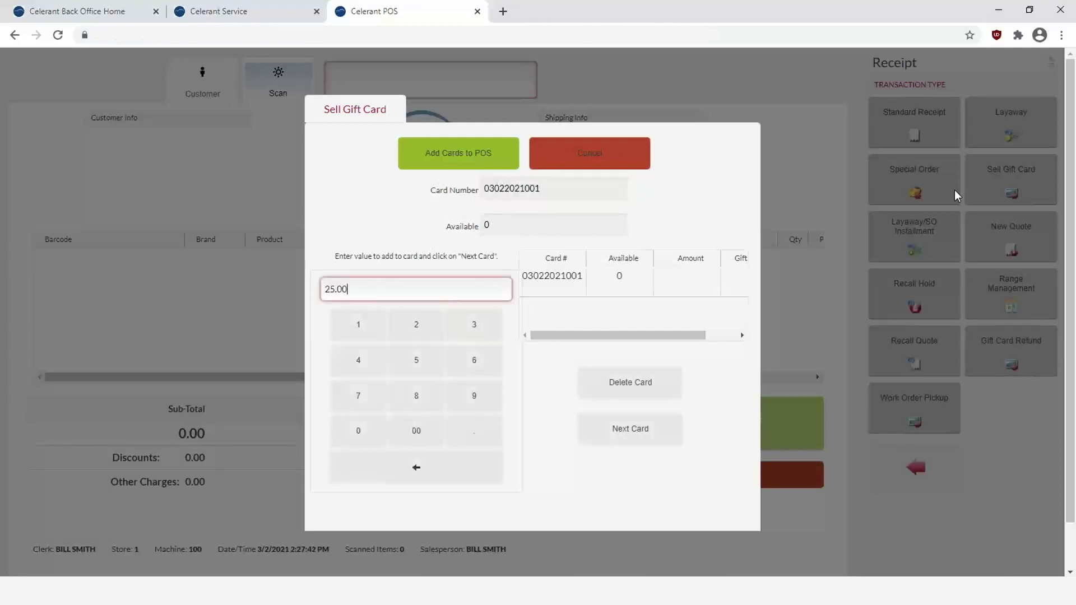
pyautogui.press('Return')
pyautogui.click(450, 160)
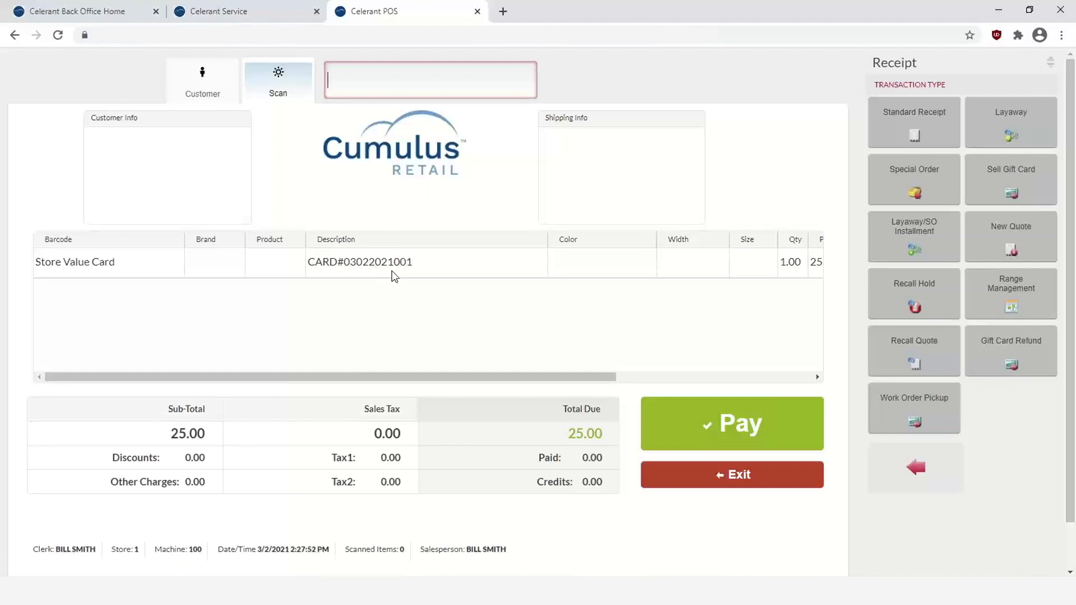
pyautogui.click(736, 431)
pyautogui.click(736, 430)
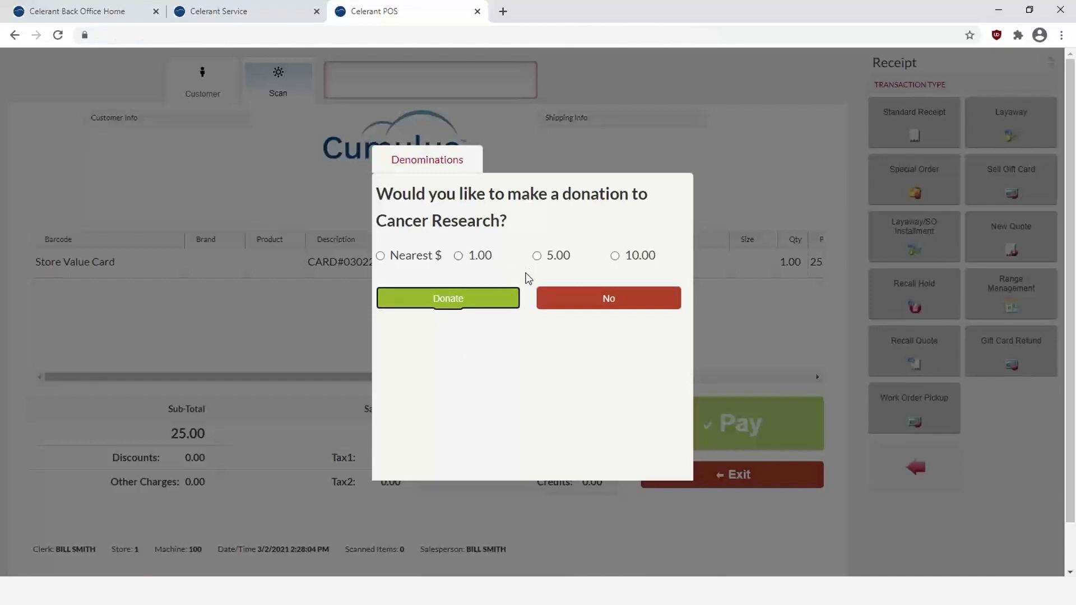
# - Skip the donation, pay the 25.00 gift card sale in cash, and finish it
pyautogui.click(619, 304)
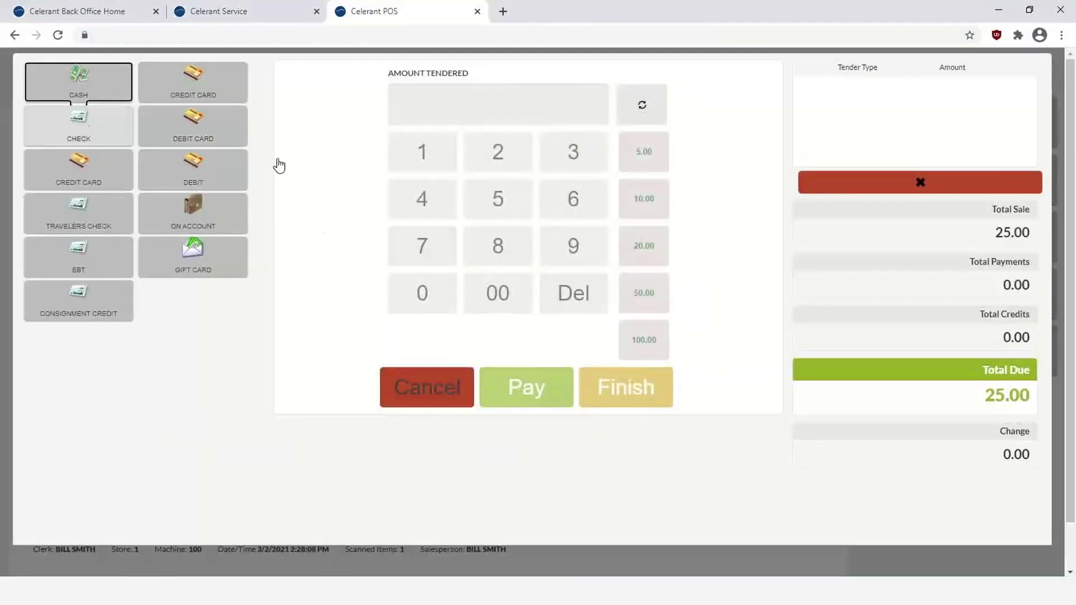
pyautogui.click(81, 87)
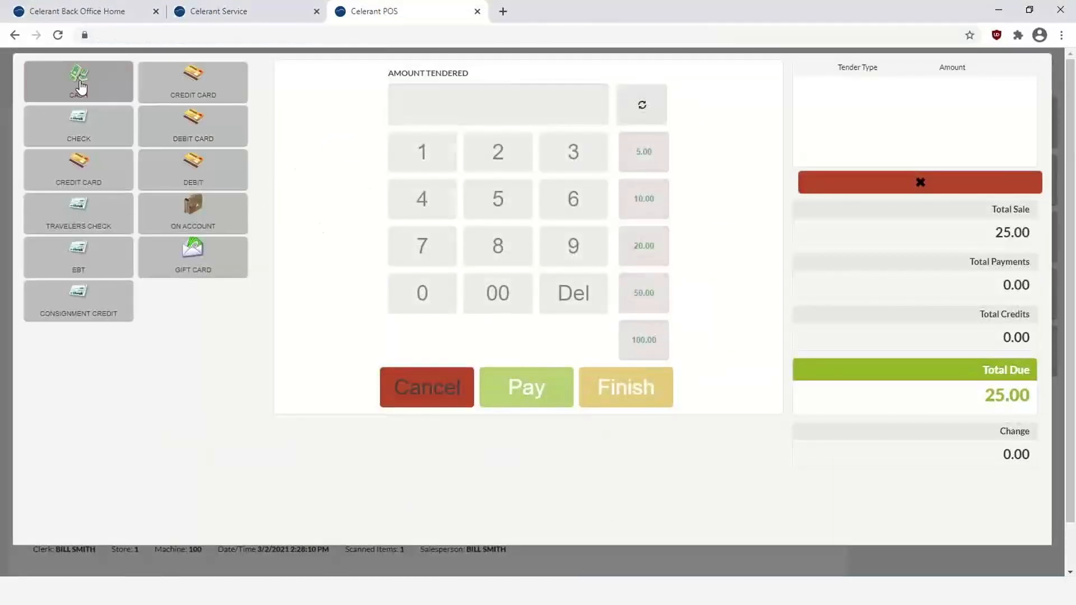
pyautogui.click(508, 374)
pyautogui.click(621, 395)
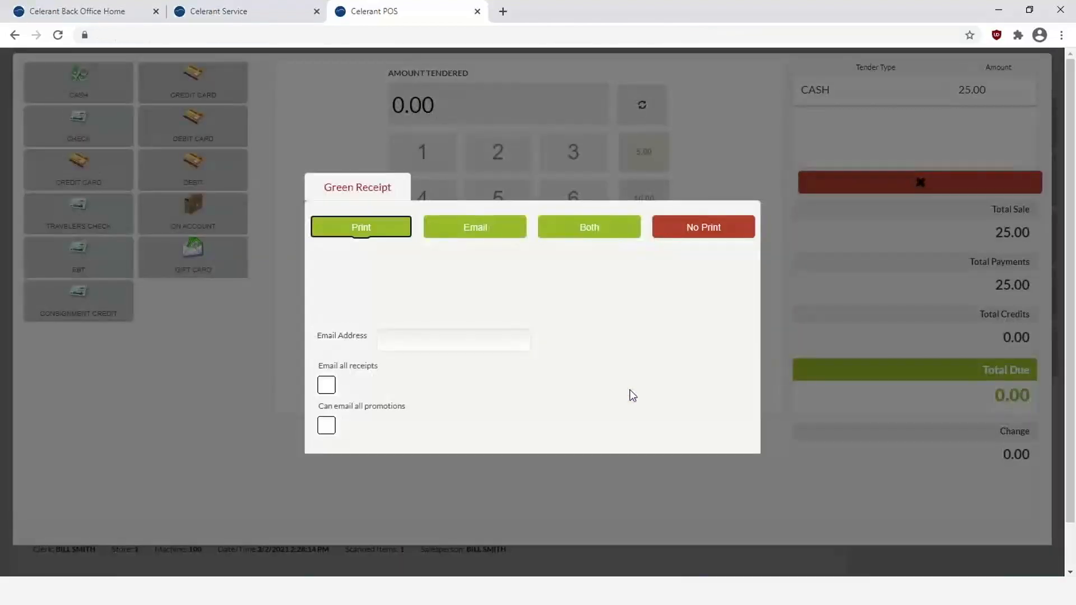
# - Preview gift card receipt 27827, zoom in to check the card number, then cancel printing
pyautogui.click(357, 230)
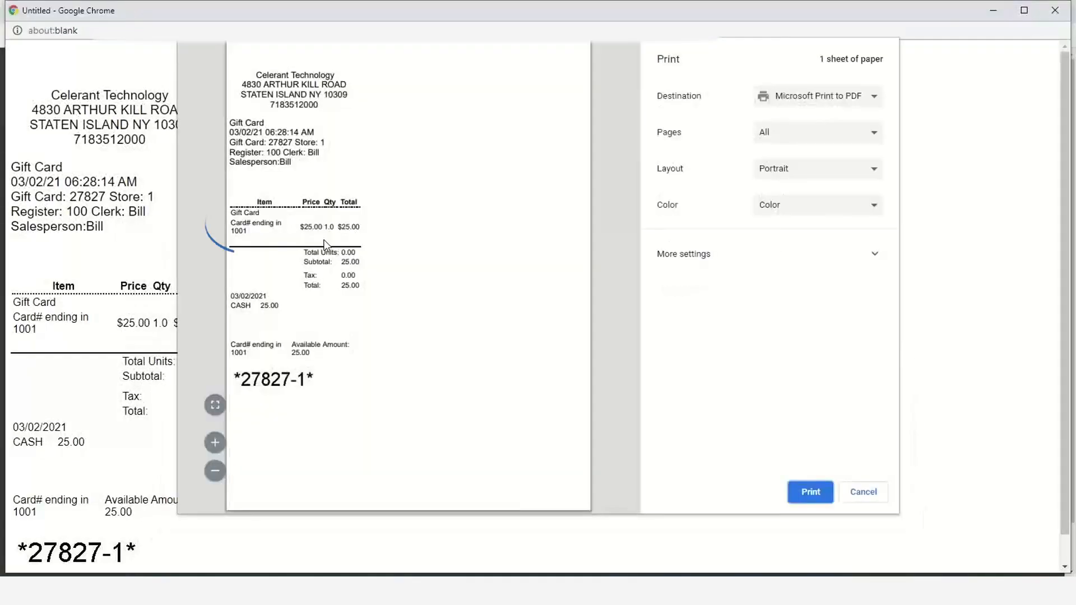
pyautogui.moveTo(233, 234); pyautogui.dragTo(251, 234)
pyautogui.click(255, 240)
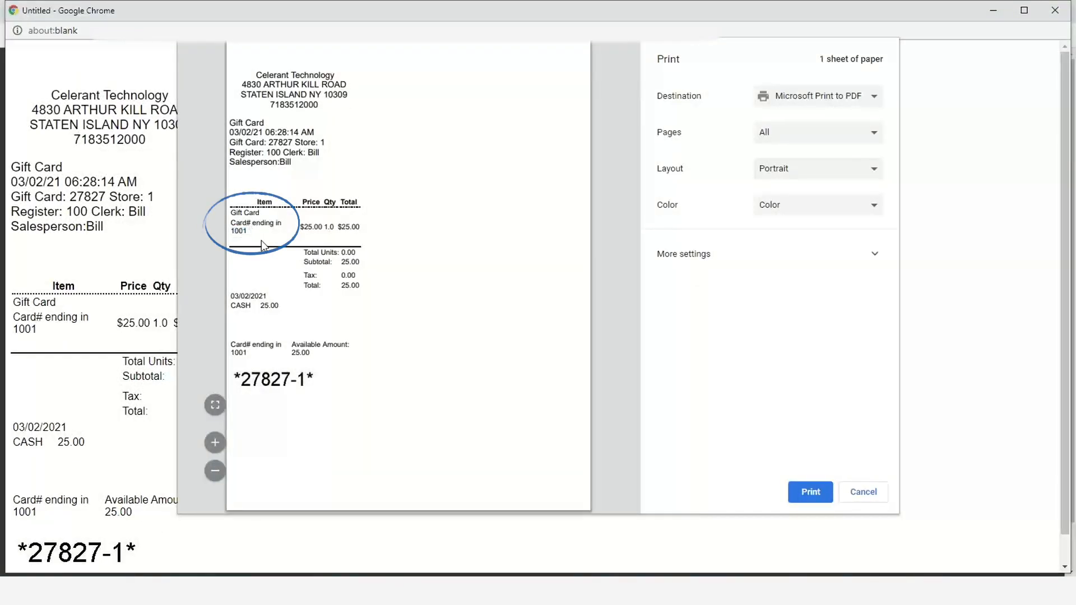
pyautogui.click(216, 442)
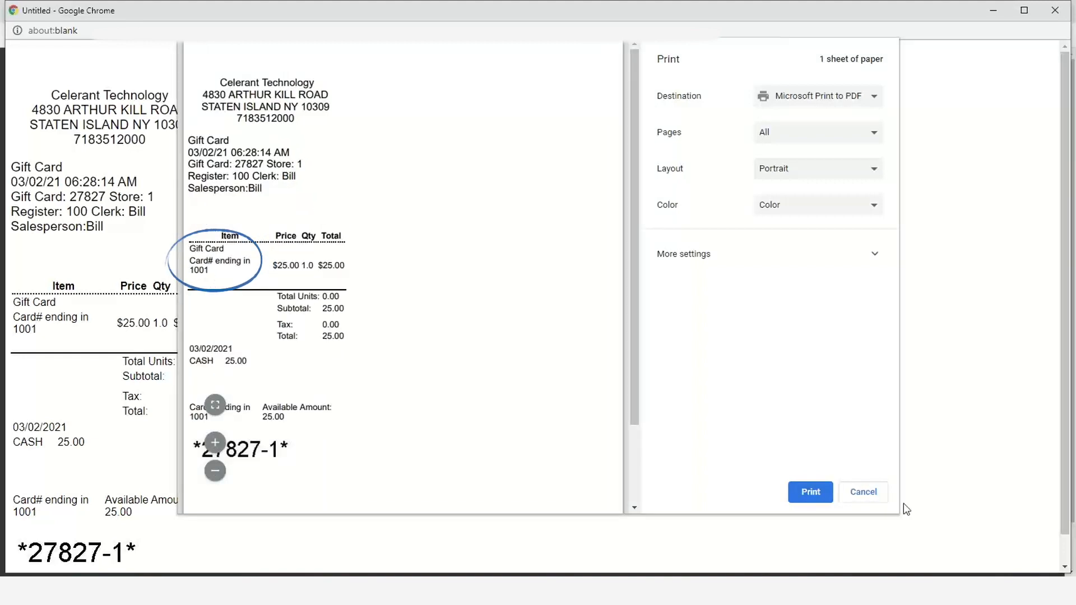
pyautogui.click(868, 496)
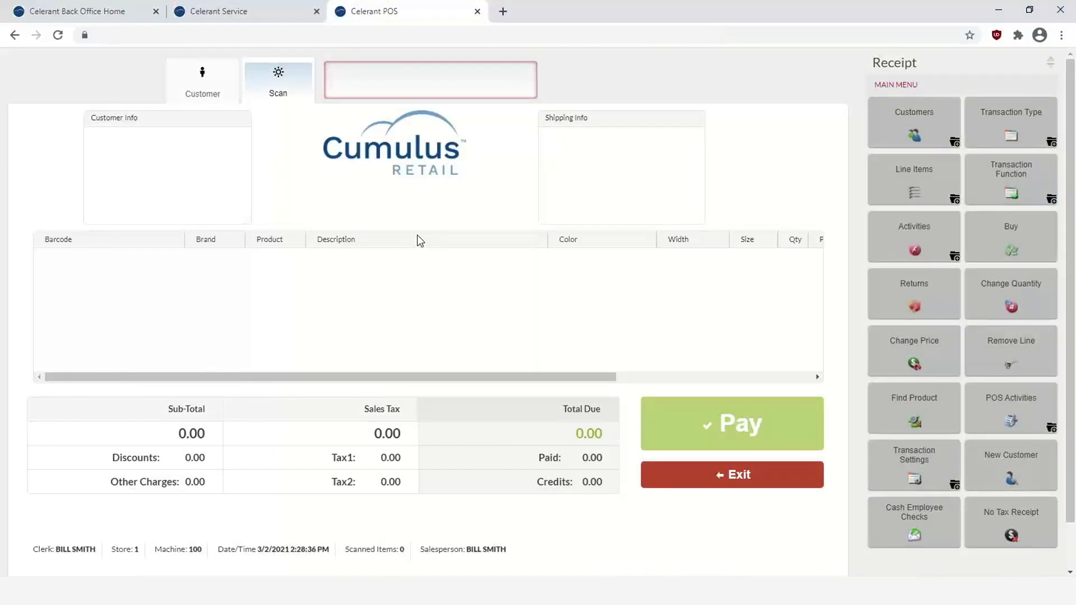
# - Ring up item 10002021 on a new sale
pyautogui.write('01')
pyautogui.press('BackSpace')
pyautogui.press('BackSpace')
pyautogui.write('10002021')
pyautogui.press('Return')
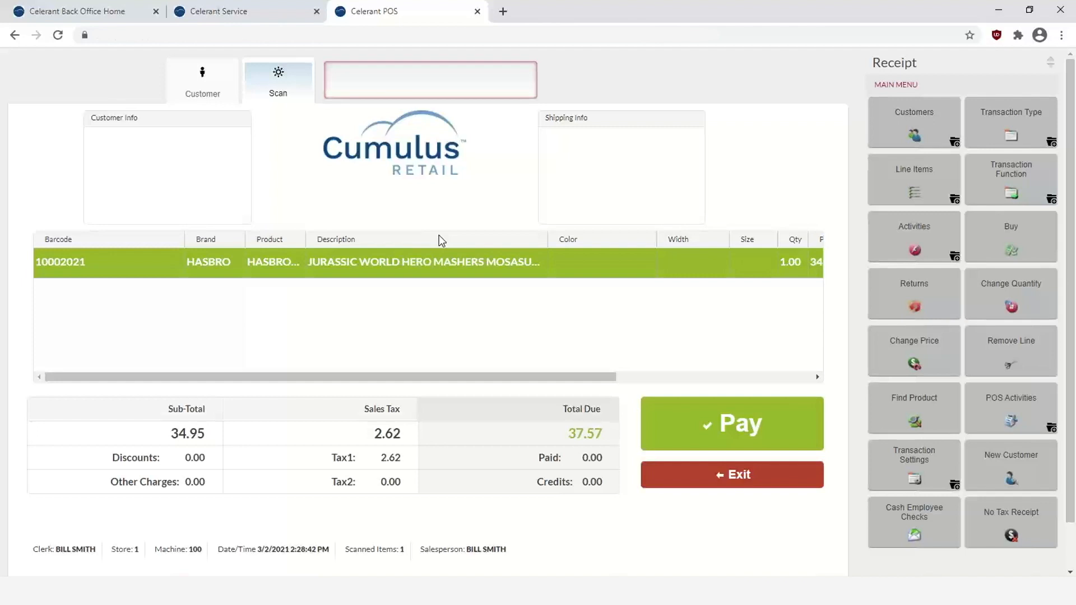
# - Skip the donation and apply 25.00 from the gift card, leaving 12.57 due
pyautogui.click(708, 432)
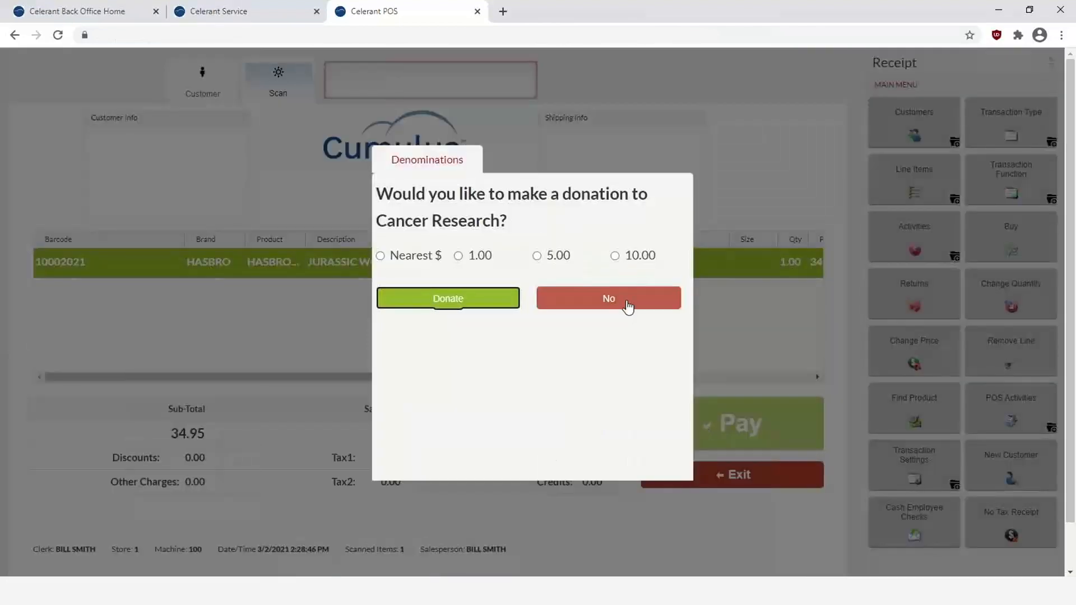
pyautogui.click(628, 306)
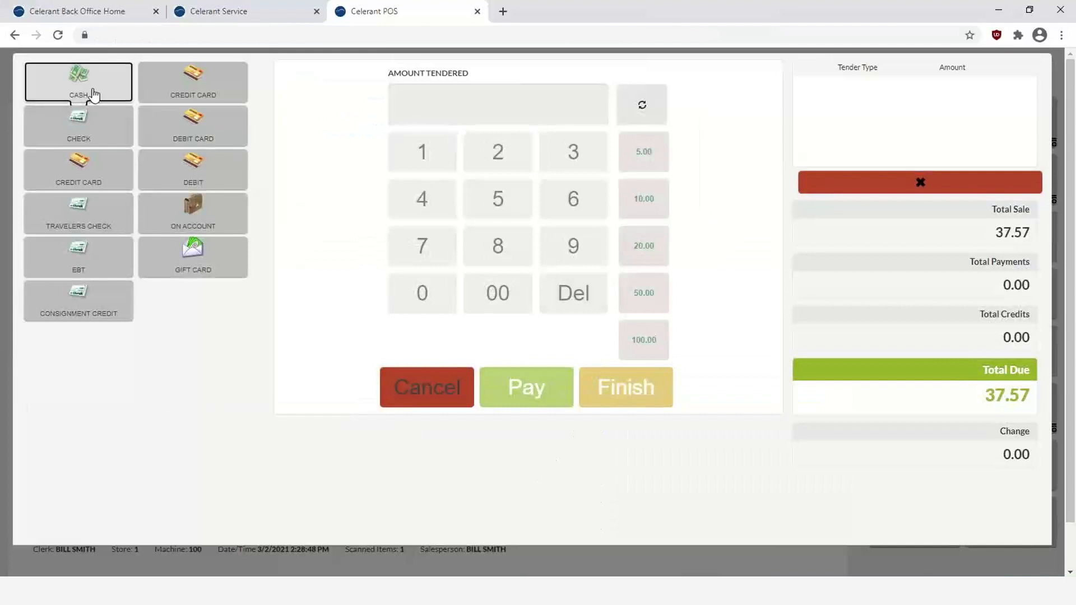
pyautogui.click(200, 263)
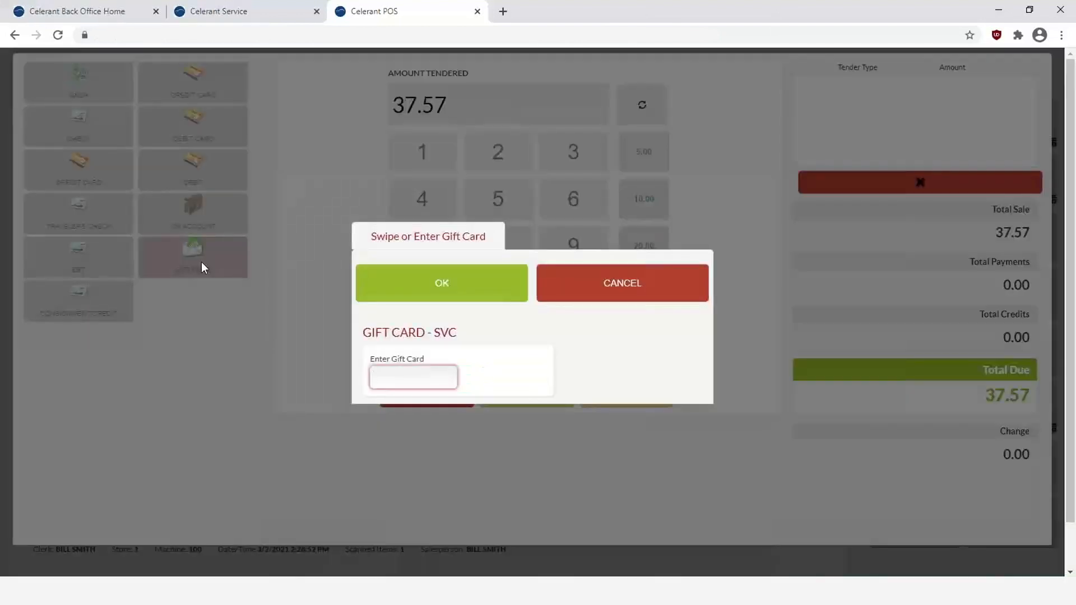
pyautogui.write('03022021001')
pyautogui.press('Return')
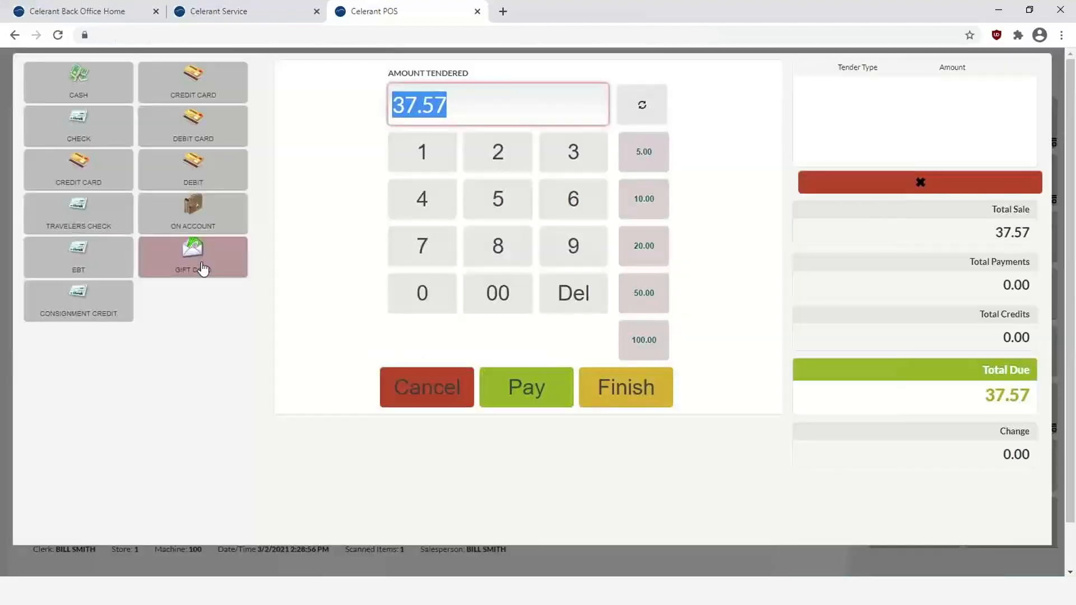
pyautogui.click(520, 394)
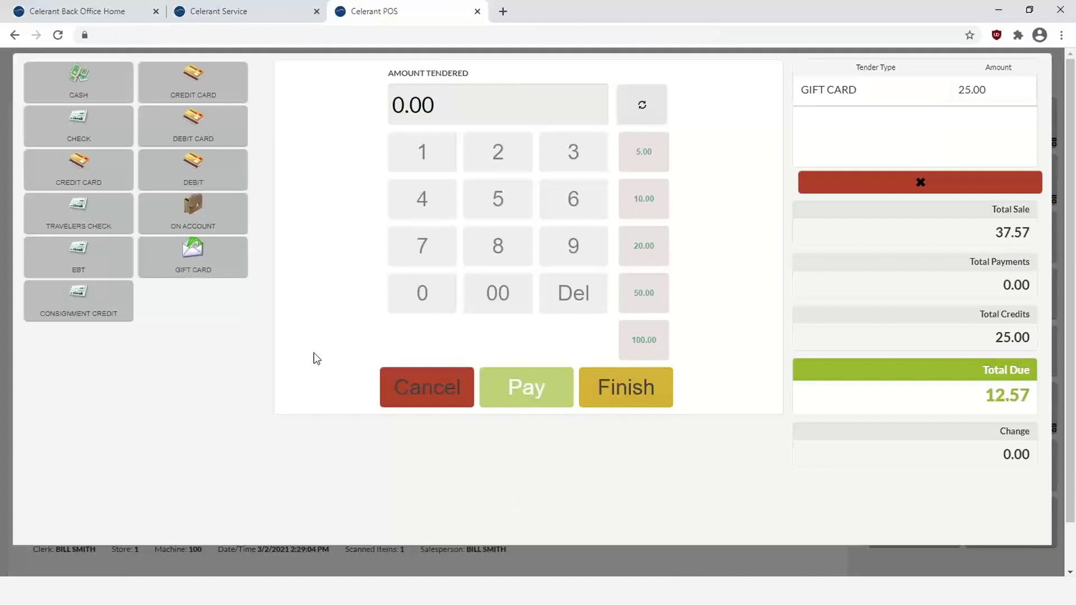
# - Pay the remaining 12.57 in cash, finish the sale, and review receipt 27828's gift card line
pyautogui.click(51, 81)
pyautogui.click(531, 389)
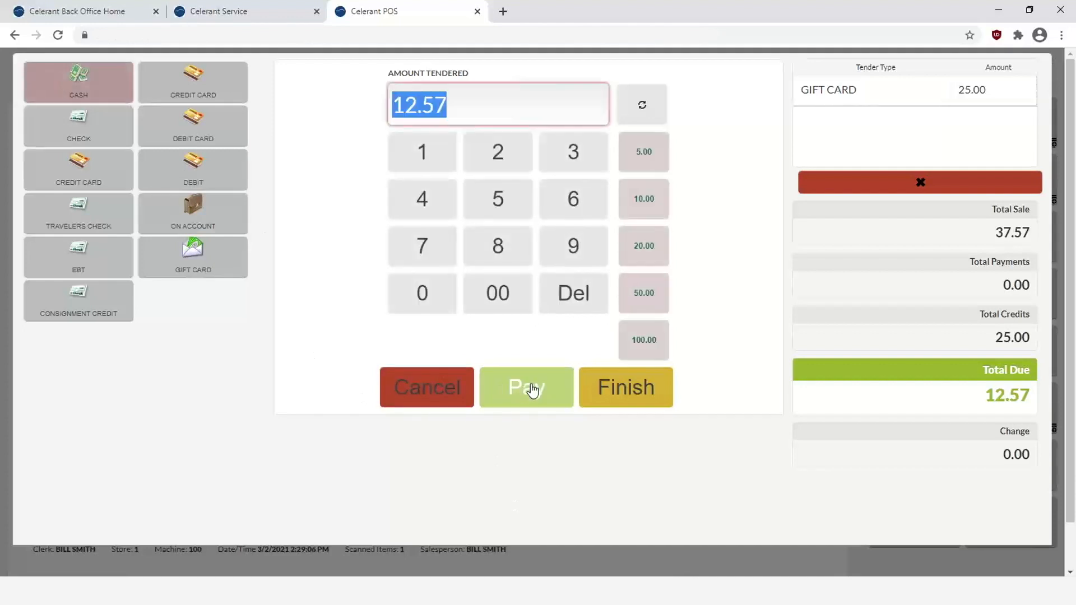
pyautogui.click(631, 390)
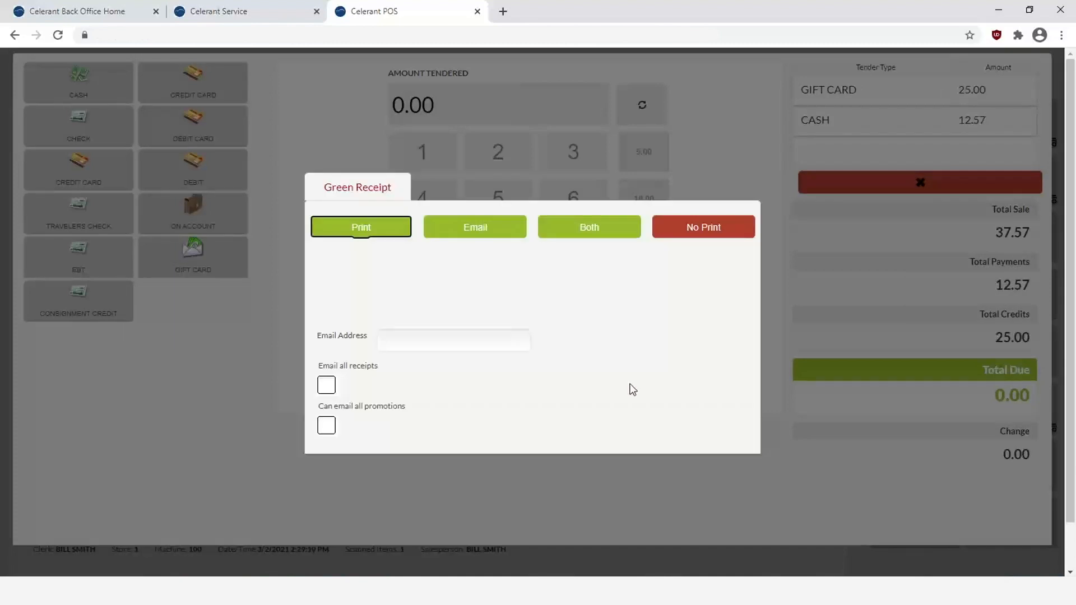
pyautogui.click(354, 231)
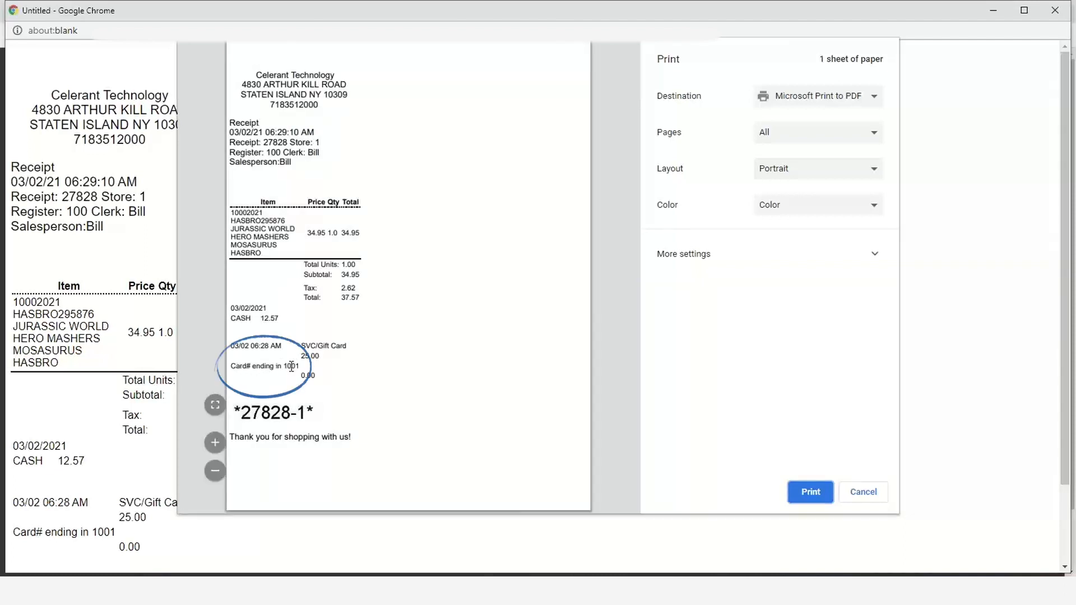
pyautogui.moveTo(283, 366); pyautogui.dragTo(300, 367)
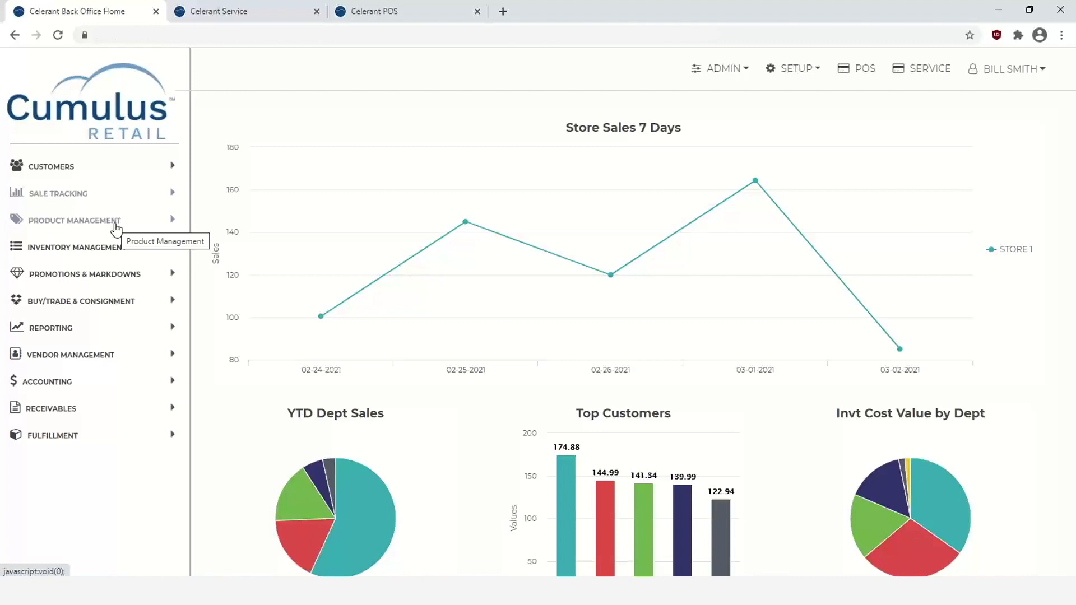
# - Start a New At-Once Receiving and enter the company PO number
pyautogui.click(93, 358)
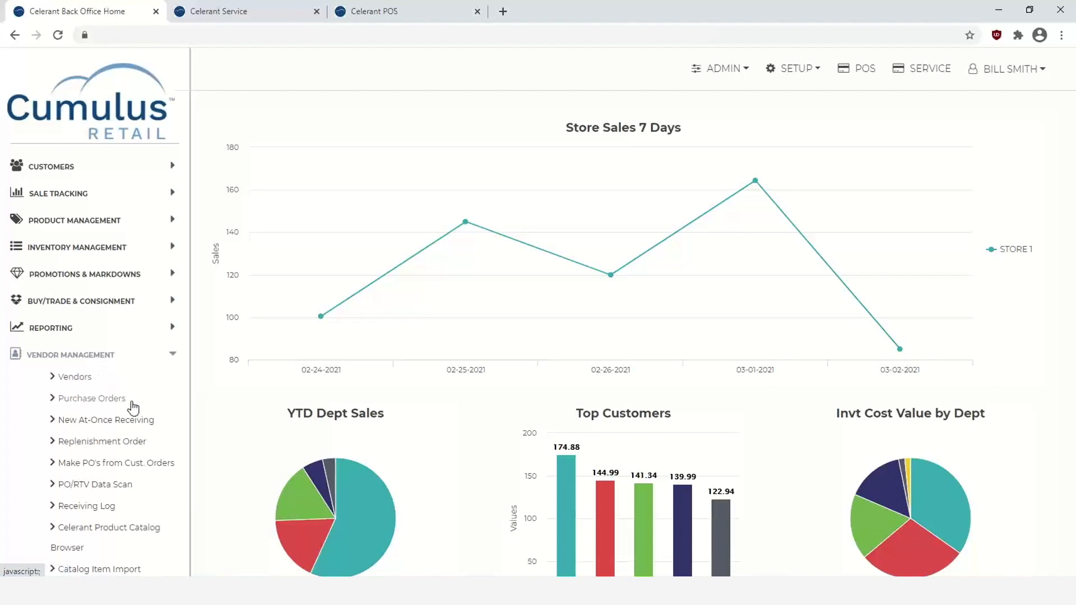
pyautogui.click(135, 421)
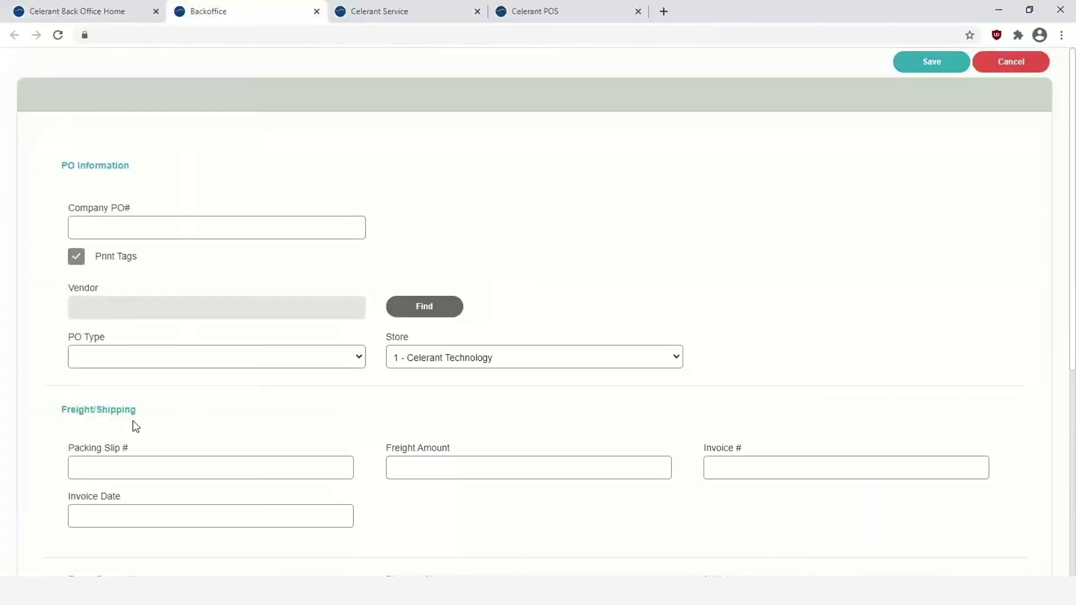
pyautogui.click(166, 223)
pyautogui.write('03')
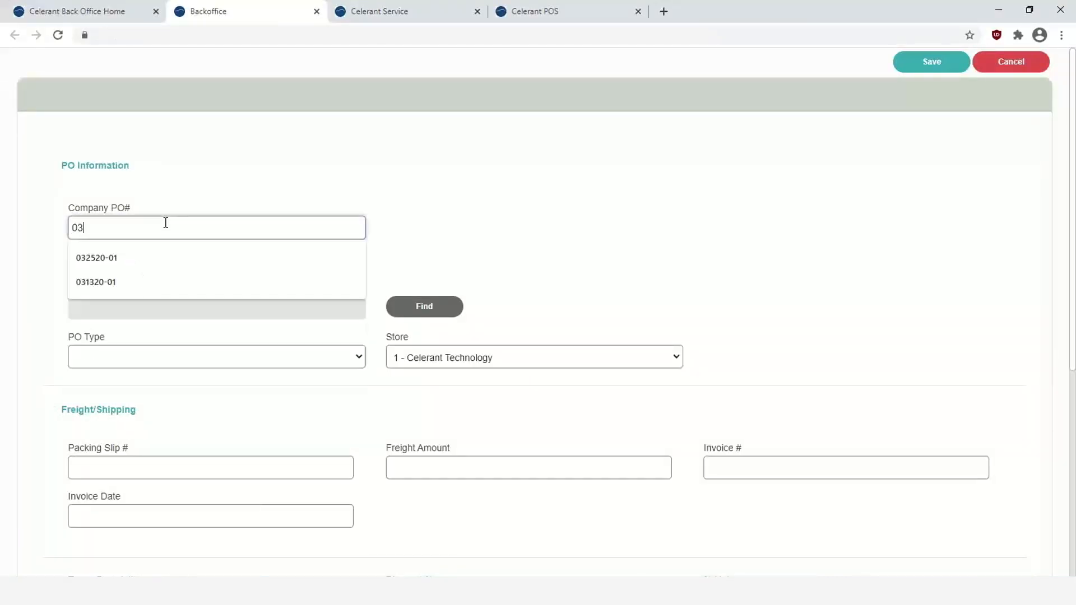
pyautogui.write('02202100')
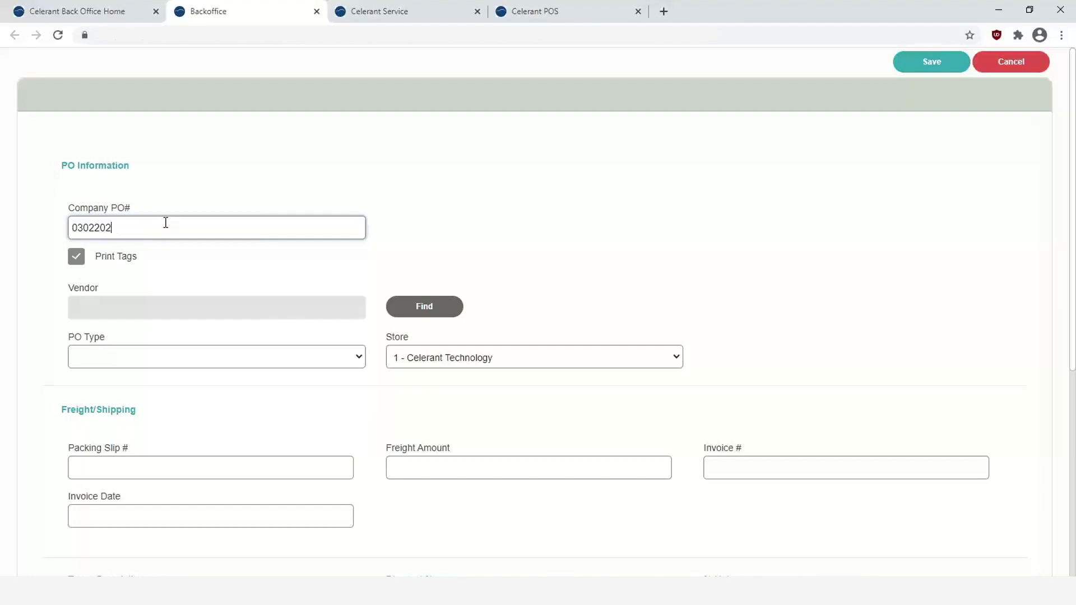
pyautogui.press('Return')
# - Set Carhartt Inc. as the vendor for the receiving
pyautogui.click(440, 313)
pyautogui.click(473, 330)
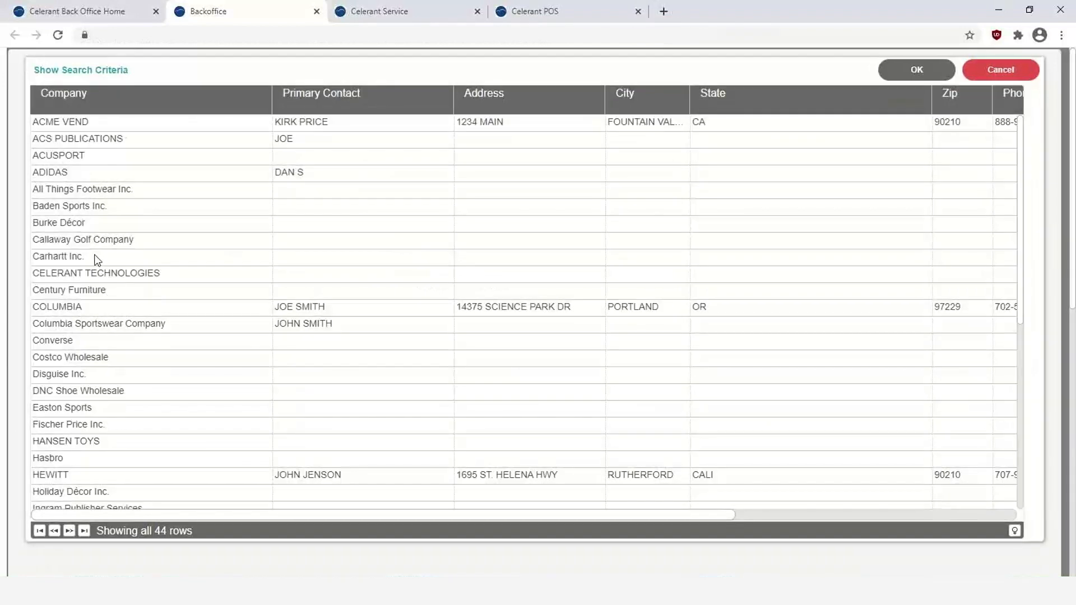
pyautogui.click(96, 260)
pyautogui.click(891, 70)
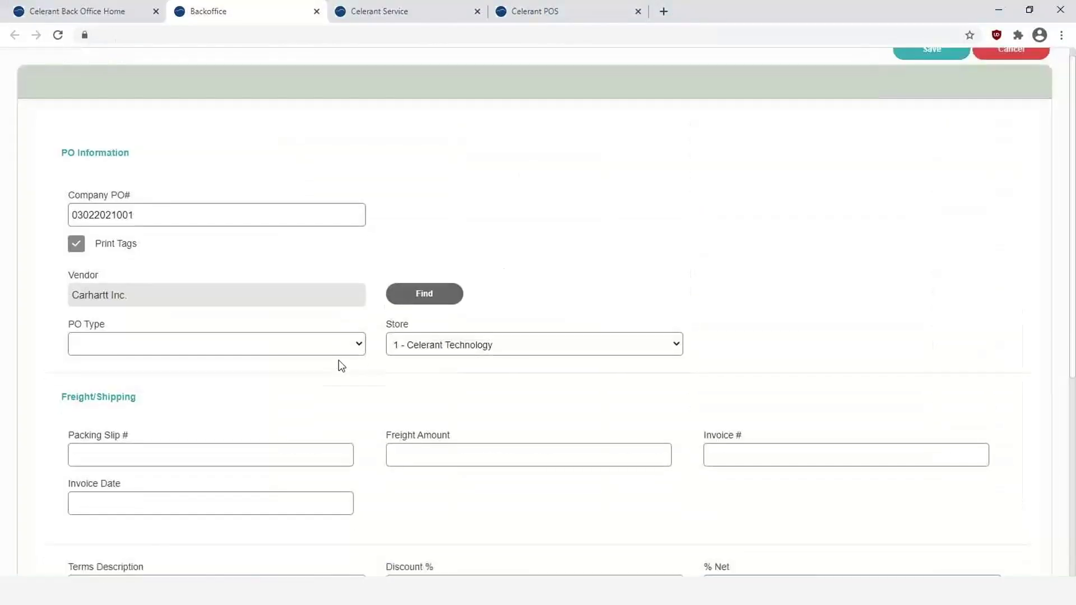
pyautogui.scroll(-6, 339, 365)
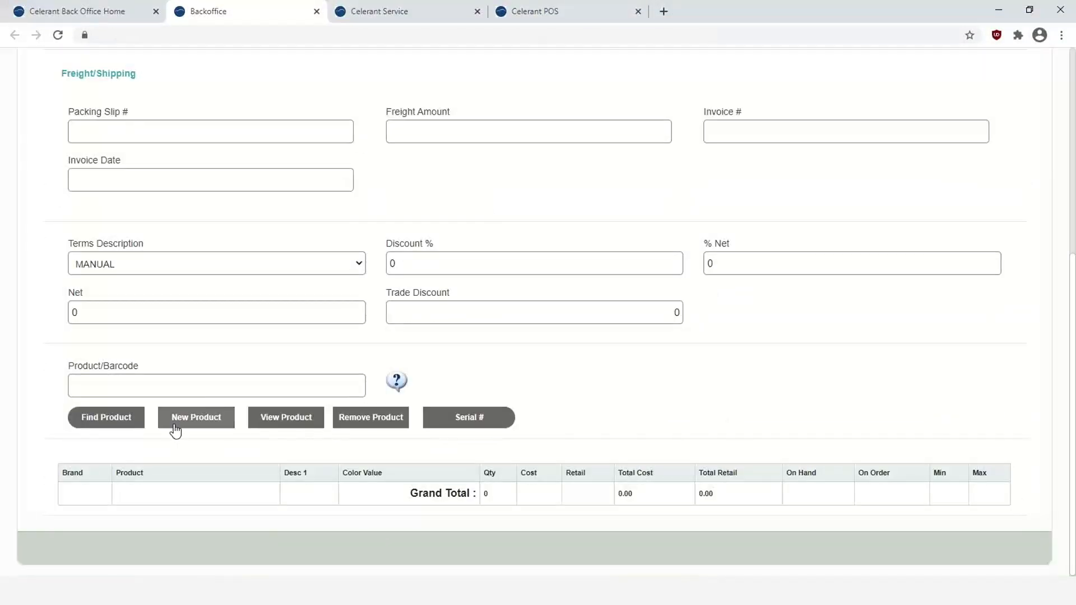
# - Search brand CARHARTT and add products CG8524 and K570_DNR to the receiving
pyautogui.click(117, 419)
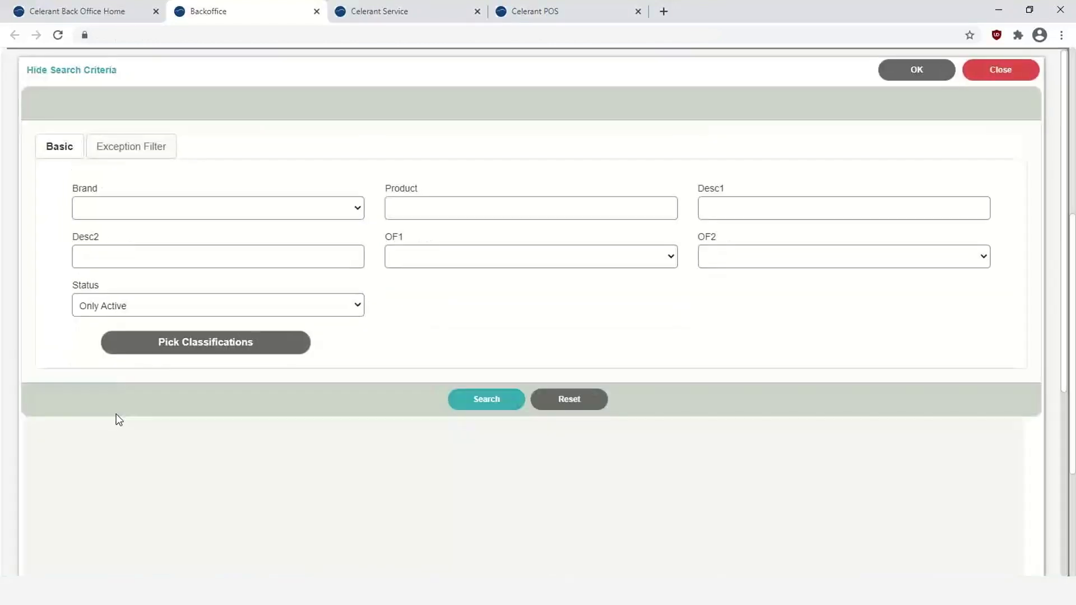
pyautogui.click(163, 216)
pyautogui.write('car')
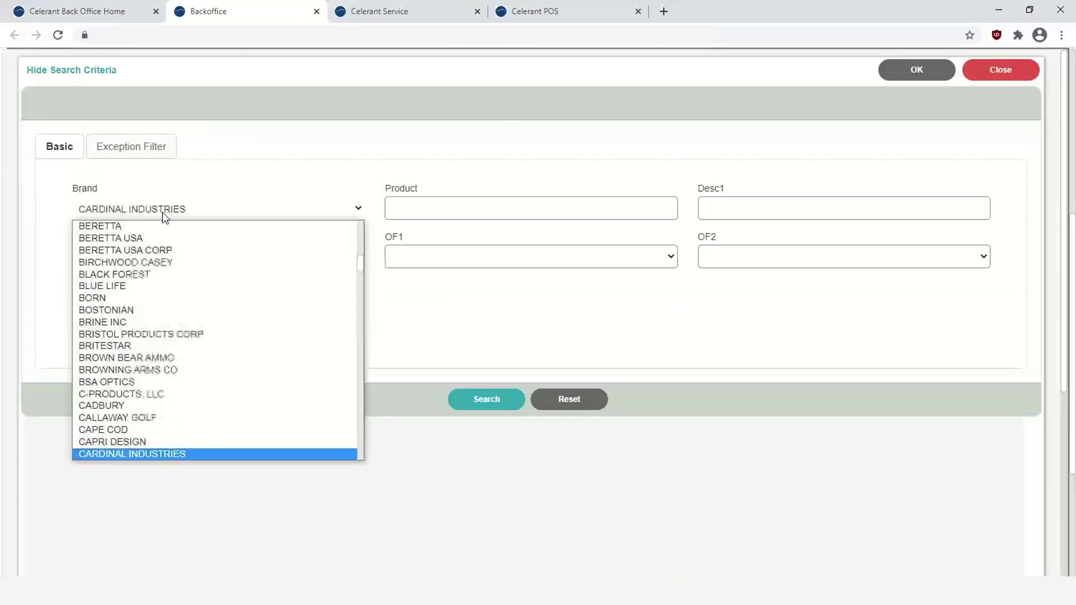
pyautogui.write('h')
pyautogui.press('Return')
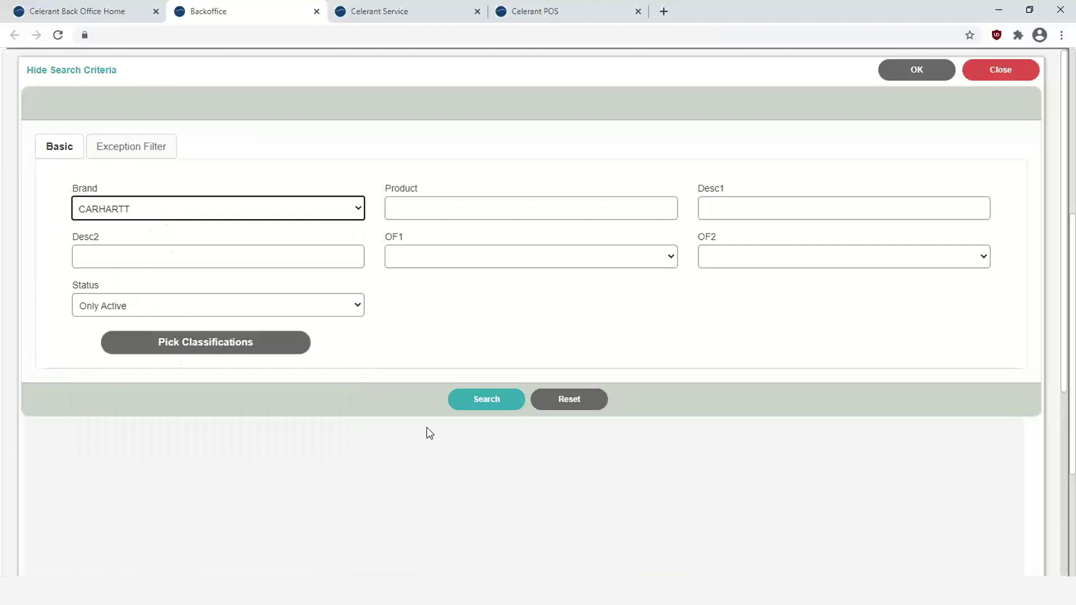
pyautogui.click(475, 400)
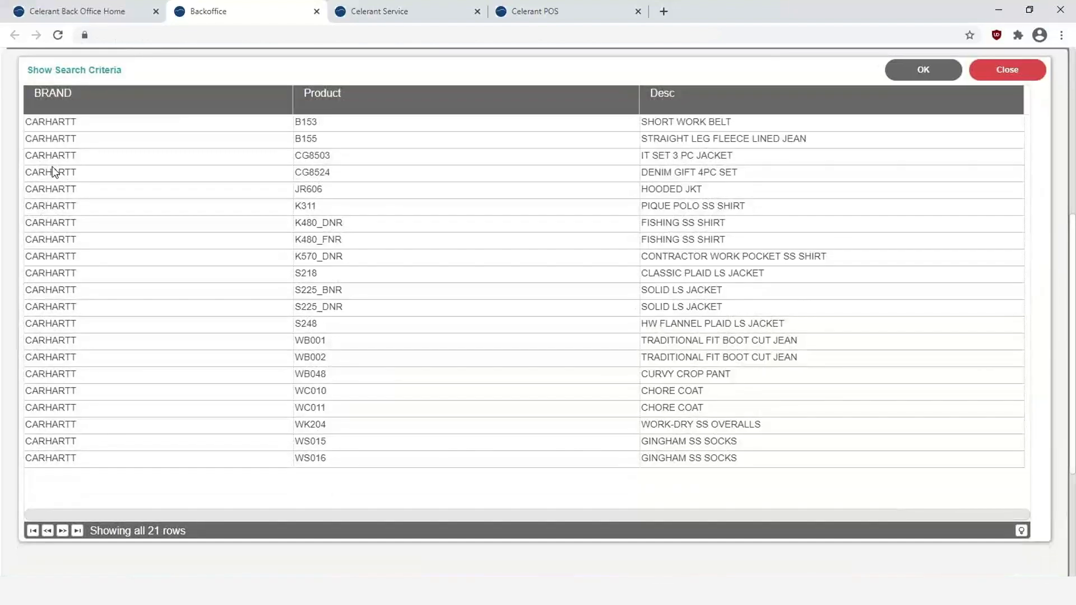
pyautogui.click(52, 168)
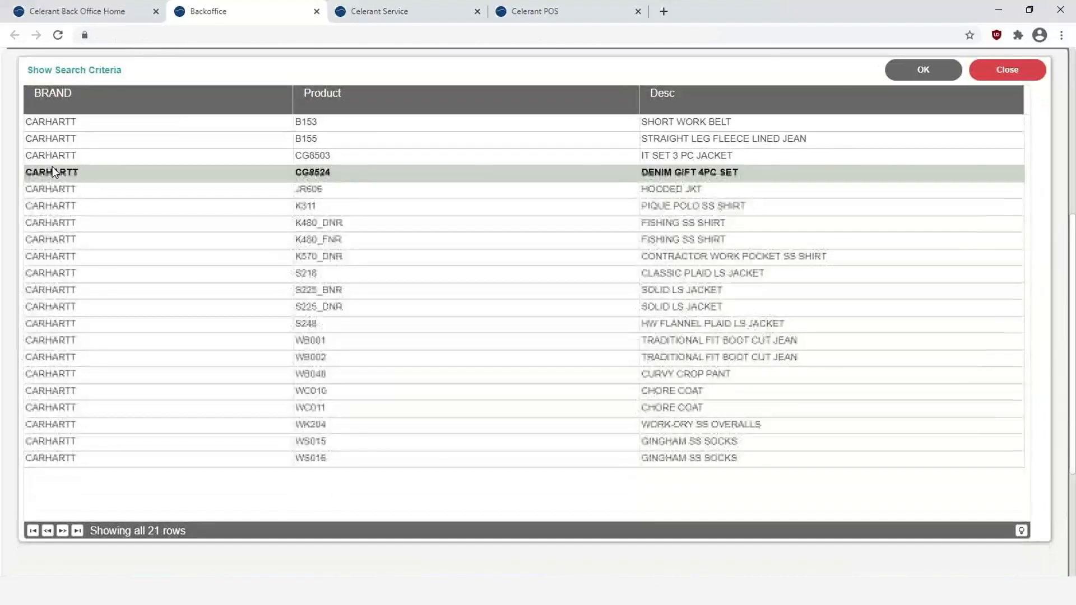
pyautogui.click(79, 256)
pyautogui.click(922, 70)
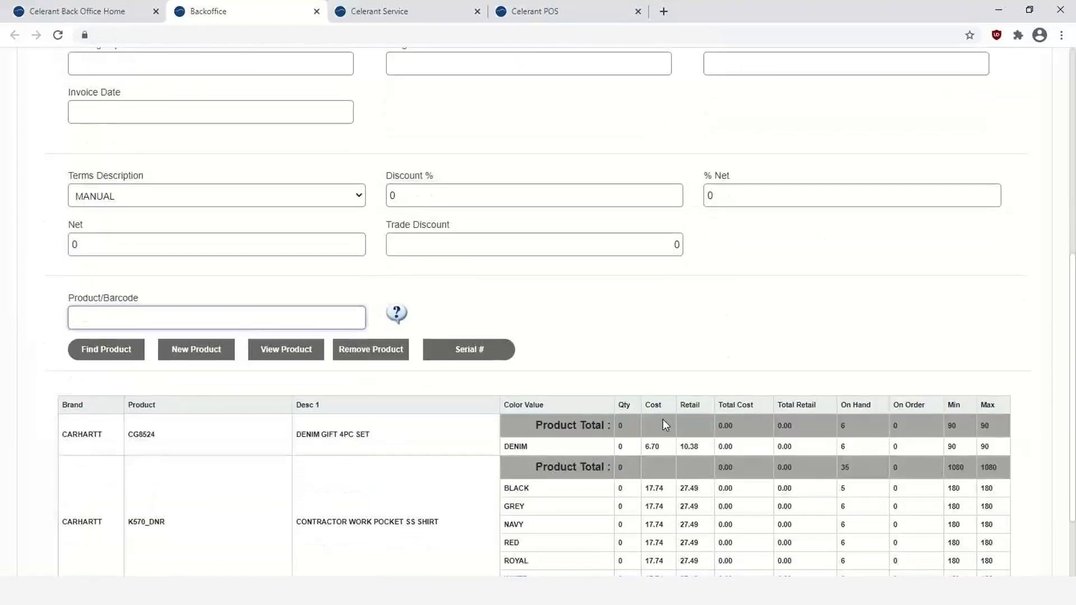
# - Receive 5 units of the CG8524 denim set in size 3MO
pyautogui.scroll(-1, 650, 392)
pyautogui.doubleClick(628, 382)
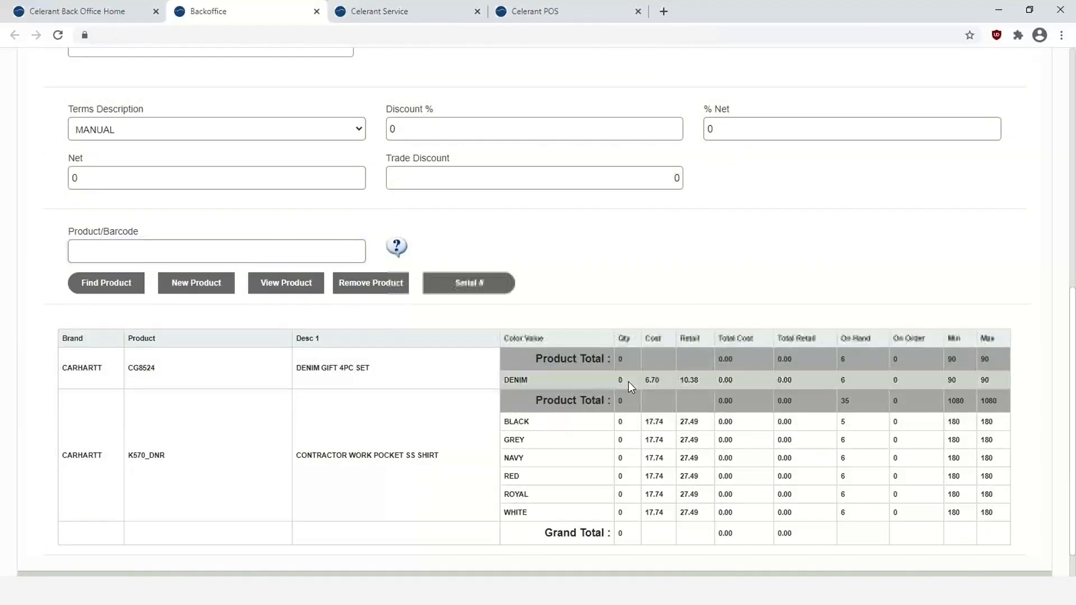
pyautogui.write('5')
pyautogui.press('Tab')
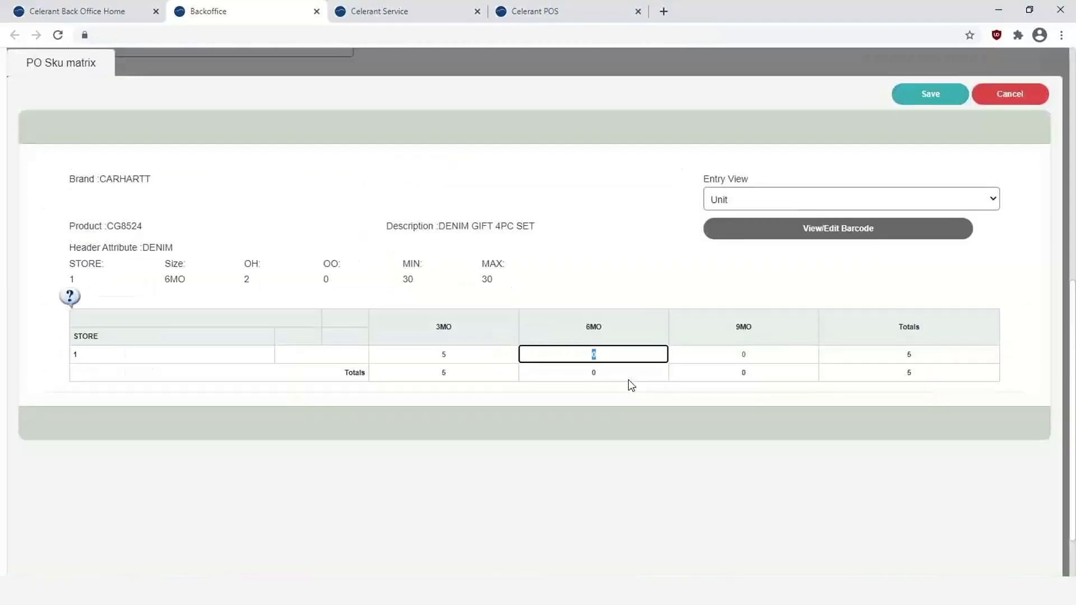
pyautogui.click(941, 95)
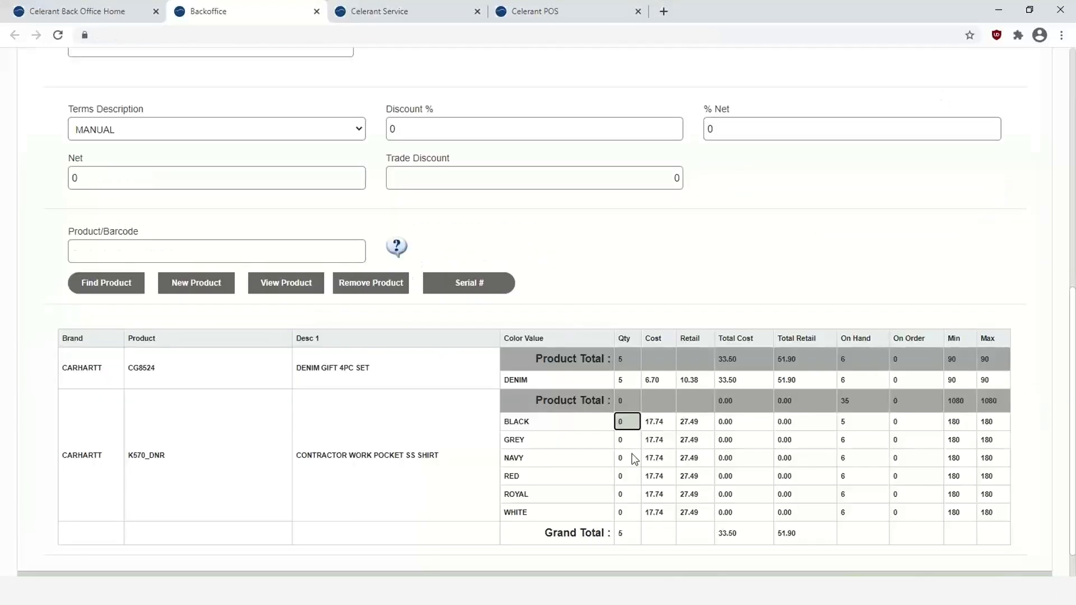
# - Receive 8 black K570_DNR shirts: 3 S, 3 M and 2 L
pyautogui.doubleClick(627, 422)
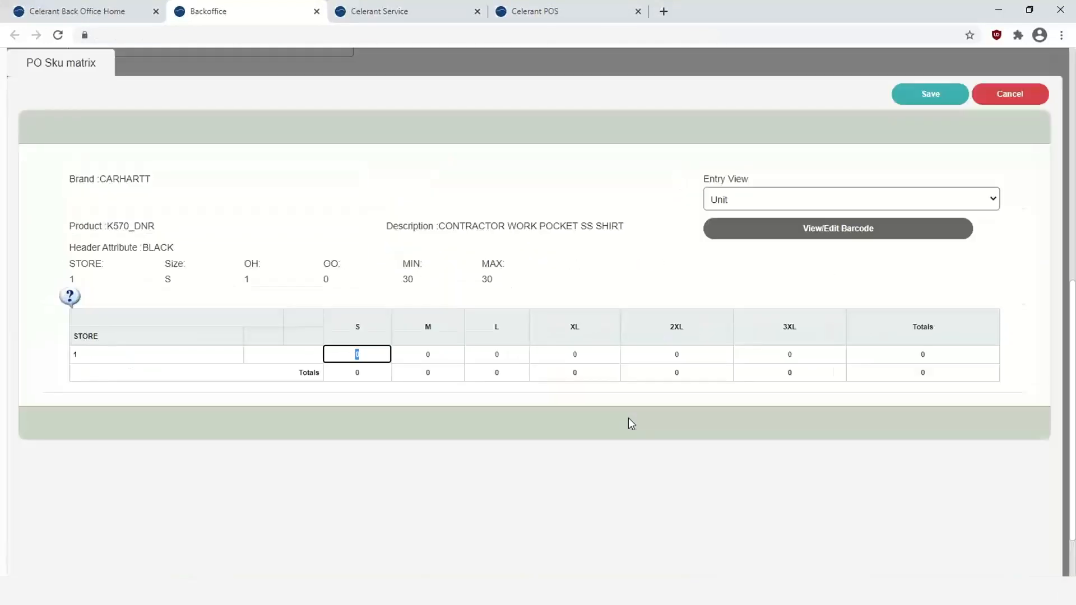
pyautogui.write('3')
pyautogui.press('Tab')
pyautogui.write('3')
pyautogui.press('Tab')
pyautogui.write('2')
pyautogui.press('Tab')
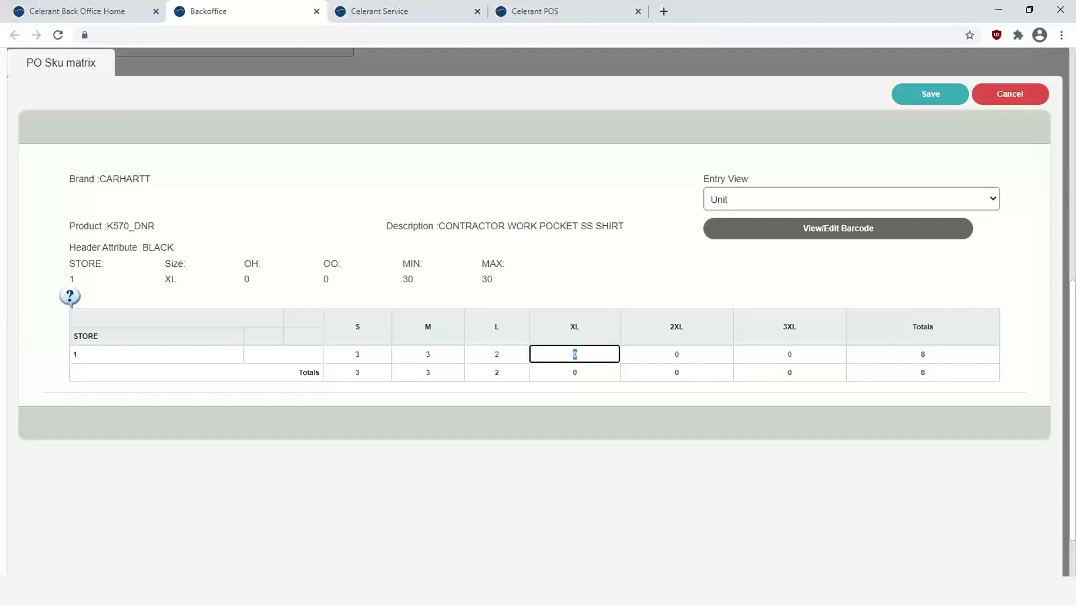
pyautogui.click(934, 99)
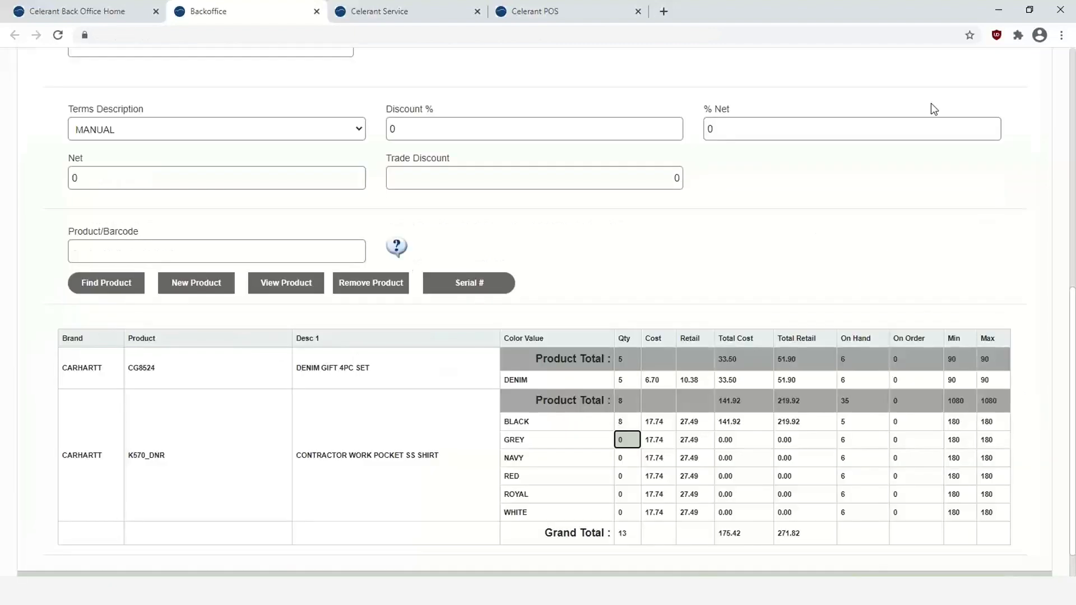
pyautogui.scroll(-1, 765, 244)
pyautogui.scroll(9, 756, 239)
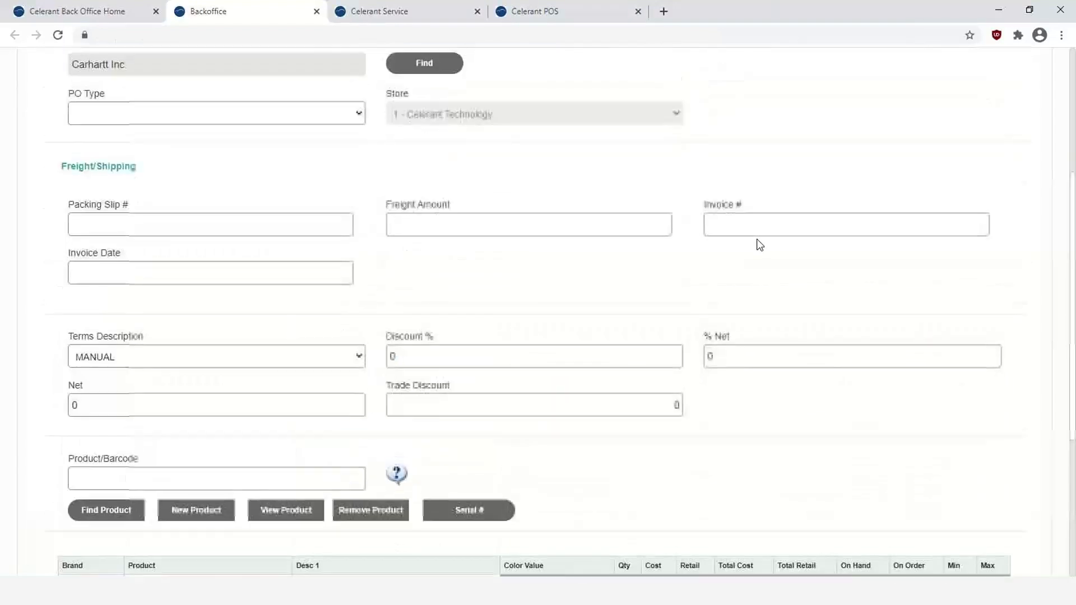
# - Save the Carhartt receiving as statement 5278, closing its preview and skipping tag printing
pyautogui.click(934, 62)
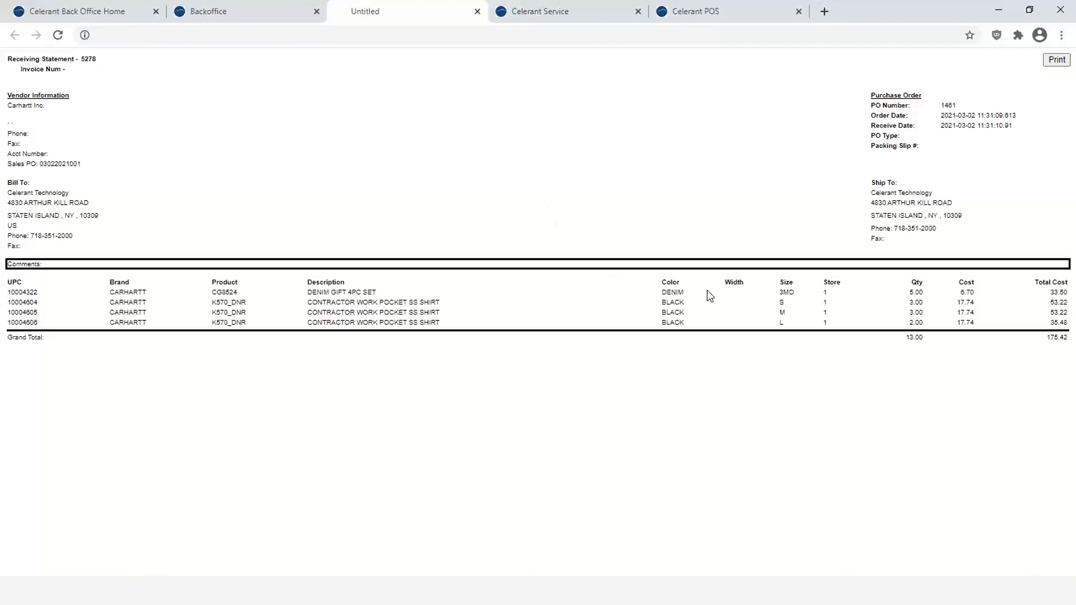
pyautogui.click(478, 11)
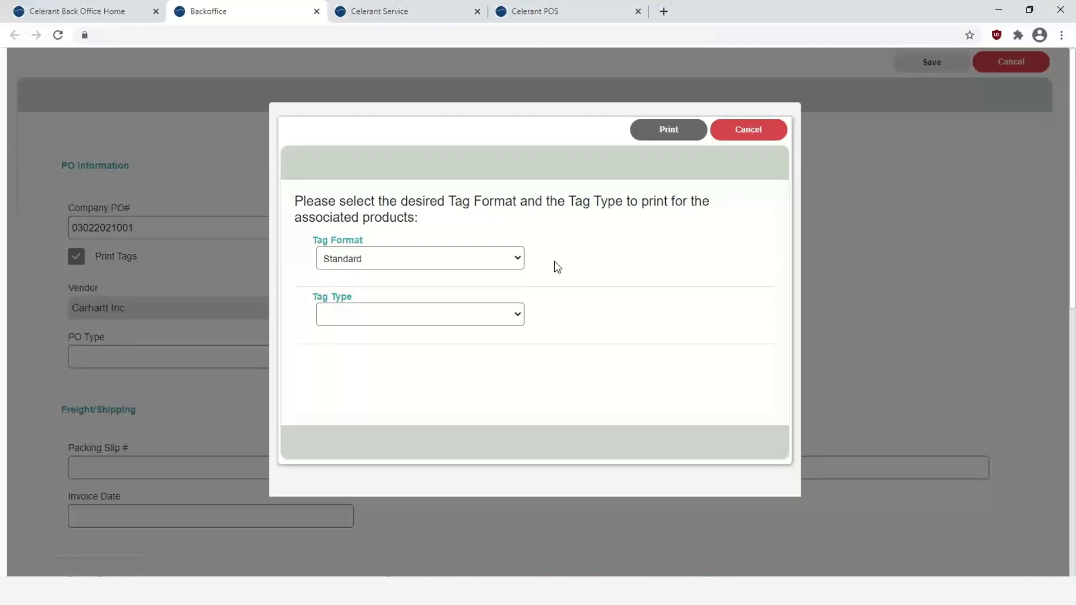
pyautogui.click(767, 131)
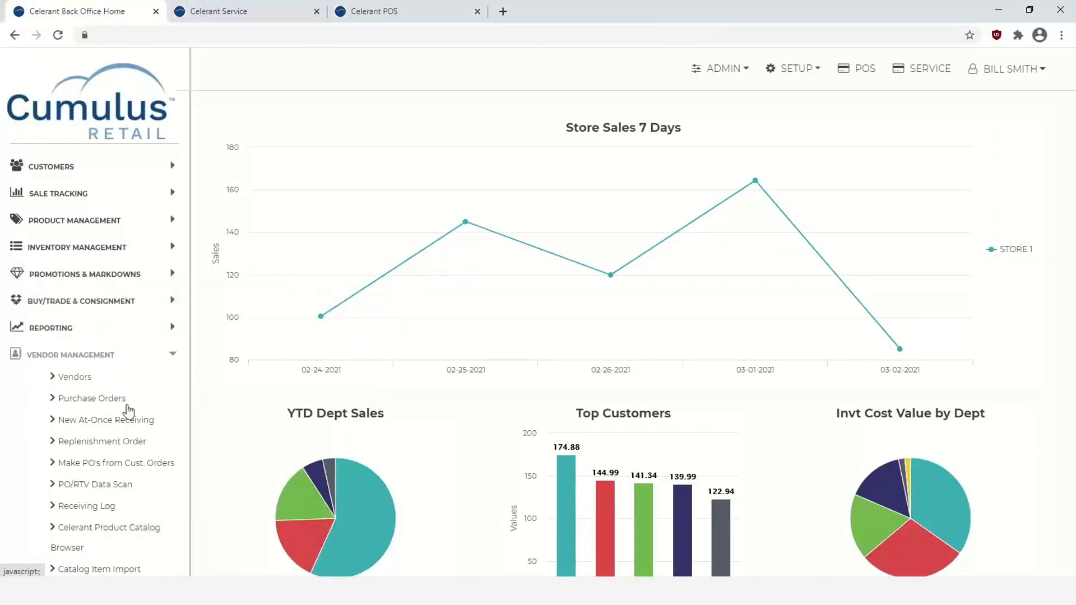
# - Filter the receiving log to TODAY and open Enter Invoice/Credit for receiving 5278
pyautogui.click(86, 508)
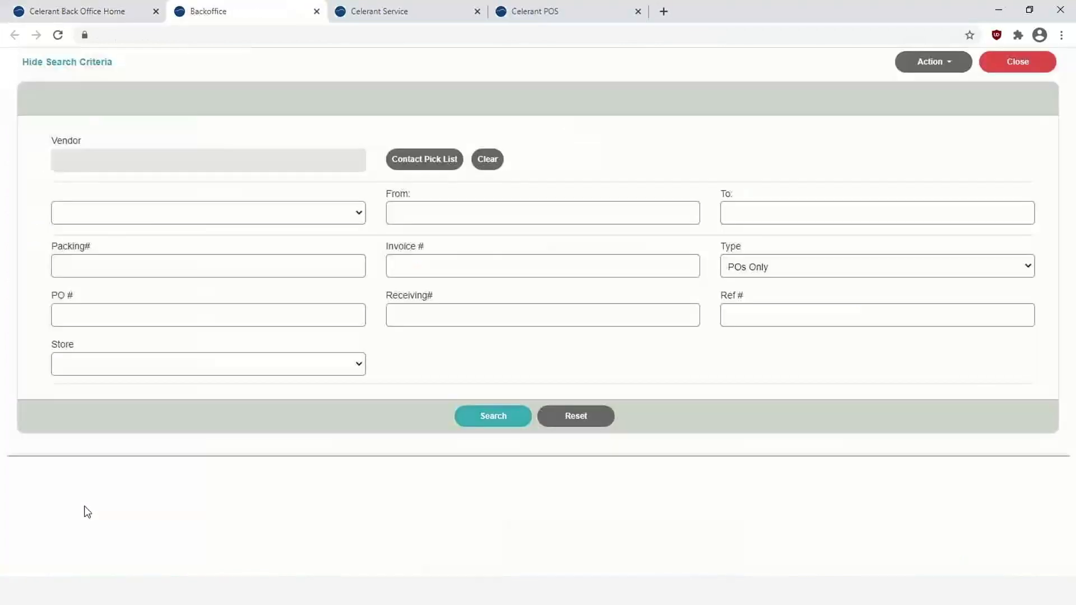
pyautogui.click(214, 220)
pyautogui.click(199, 242)
pyautogui.click(463, 424)
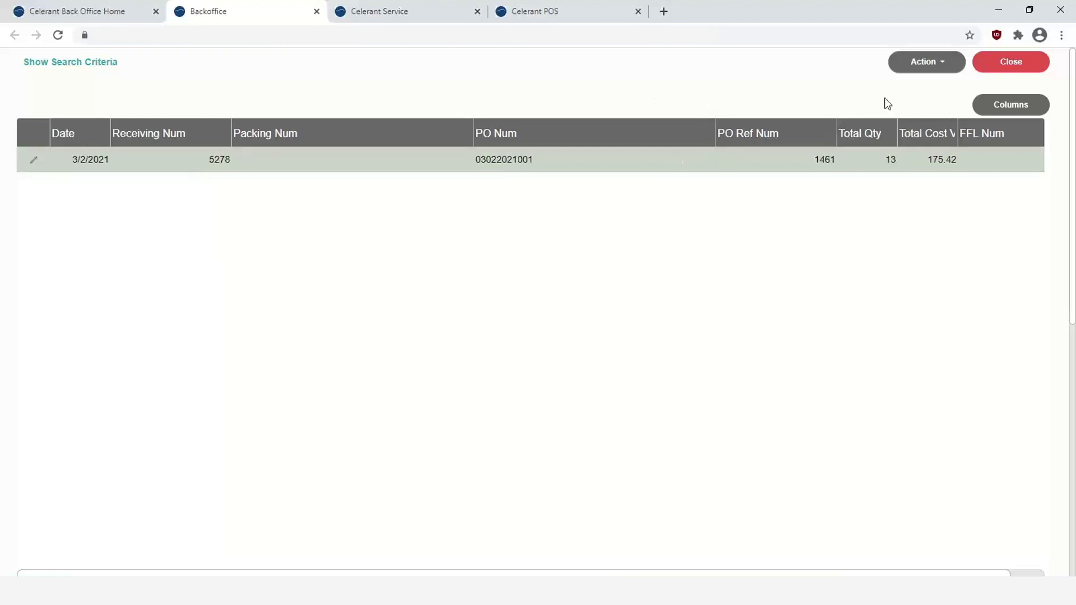
pyautogui.click(944, 65)
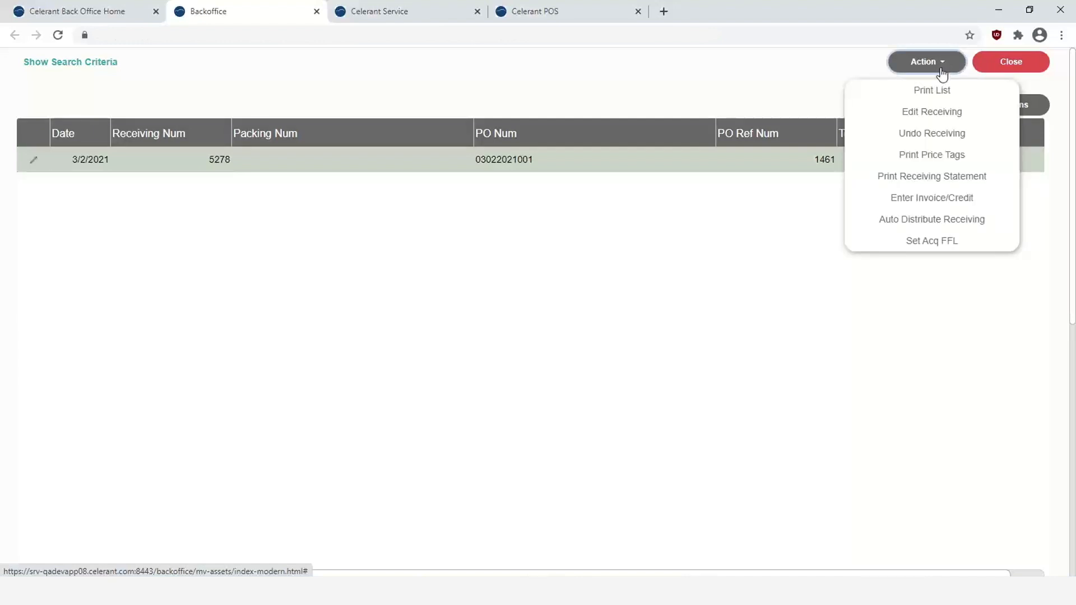
pyautogui.click(941, 202)
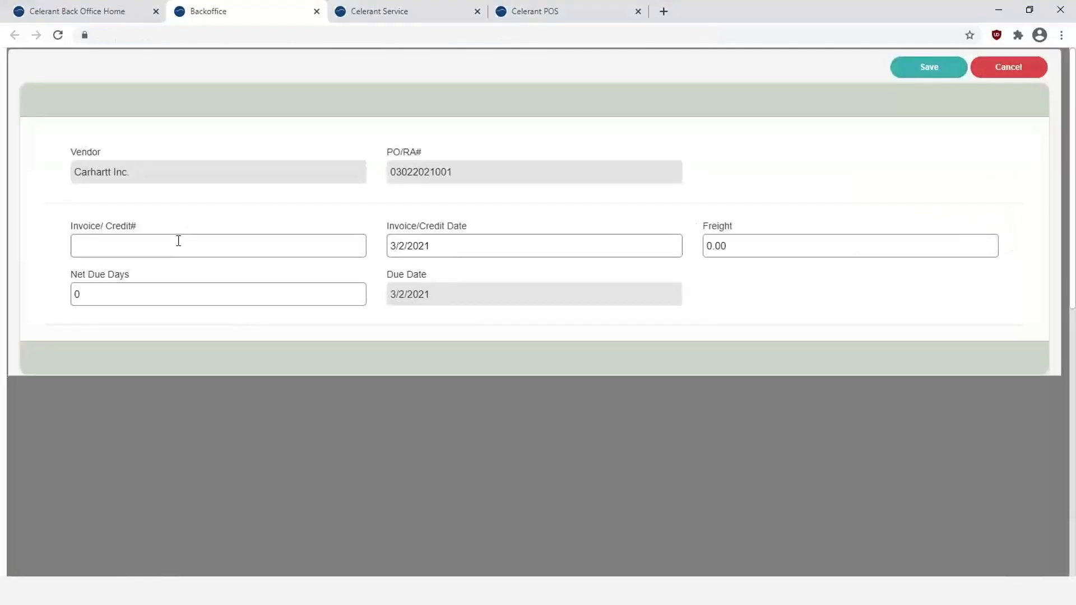
# - Enter the invoice number, 10.00 freight and 30 net due days, making it due 4/1/2021
pyautogui.click(178, 241)
pyautogui.write('03')
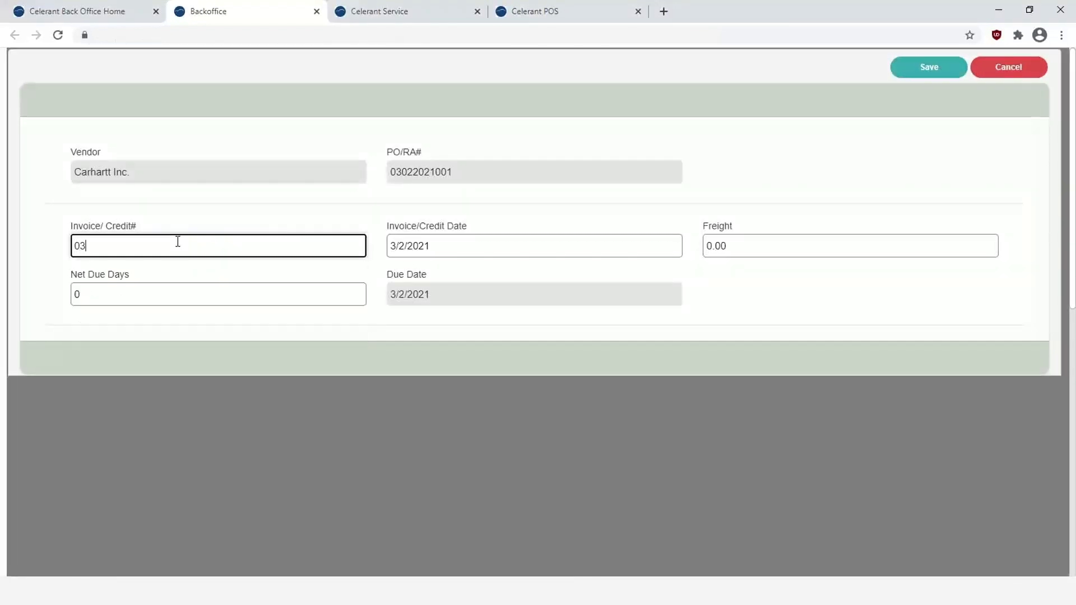
pyautogui.write('022021')
pyautogui.click(744, 250)
pyautogui.write('10.0')
pyautogui.click(189, 293)
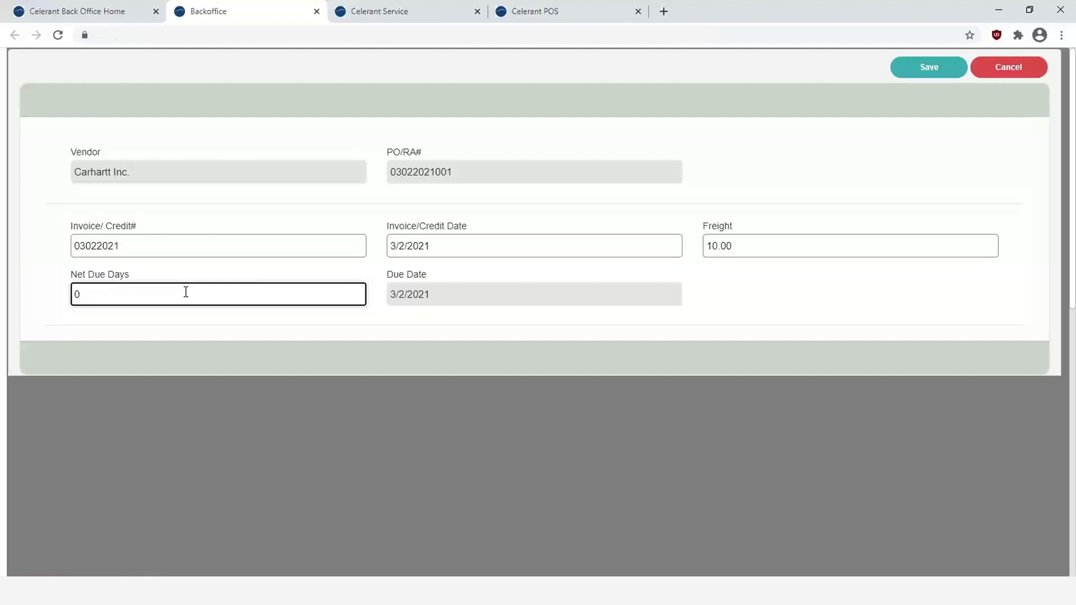
pyautogui.write('30')
pyautogui.press('Tab')
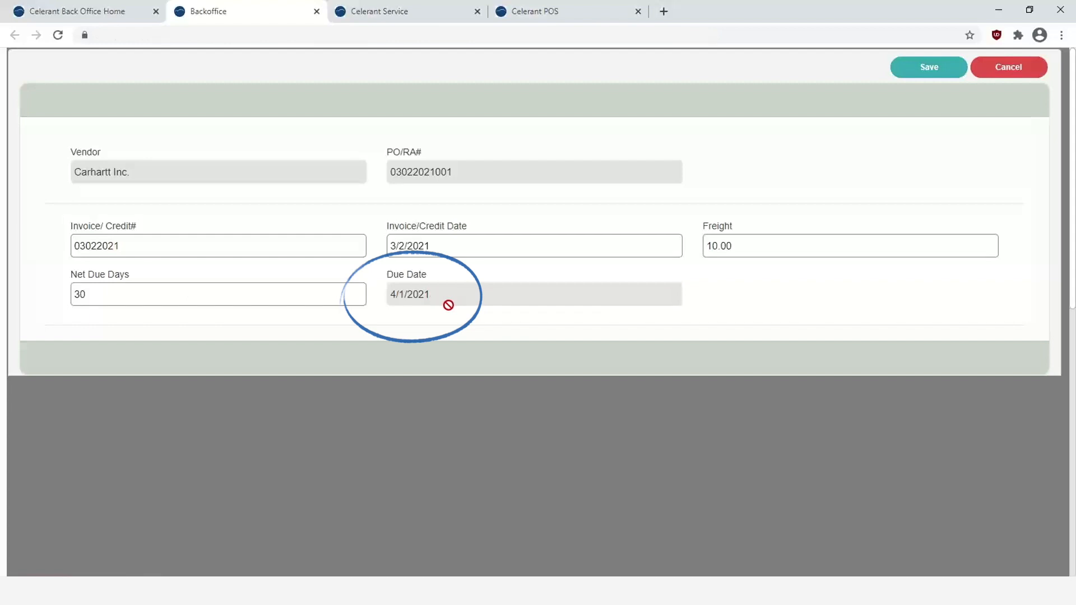
# - Save the invoice and reopen Enter Invoice/Credit for receiving 5278
pyautogui.click(922, 72)
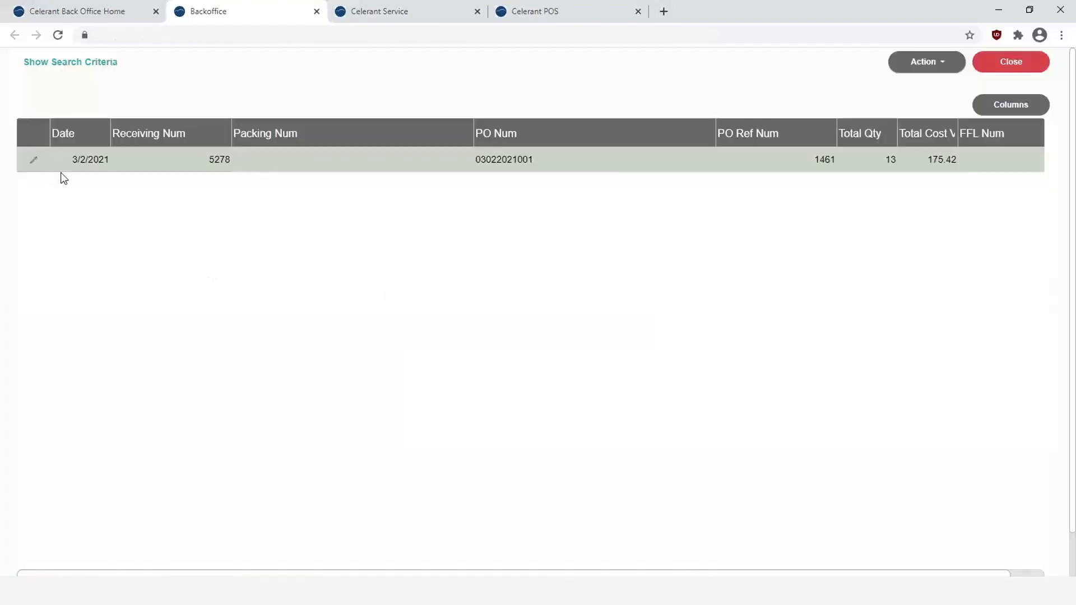
pyautogui.click(925, 65)
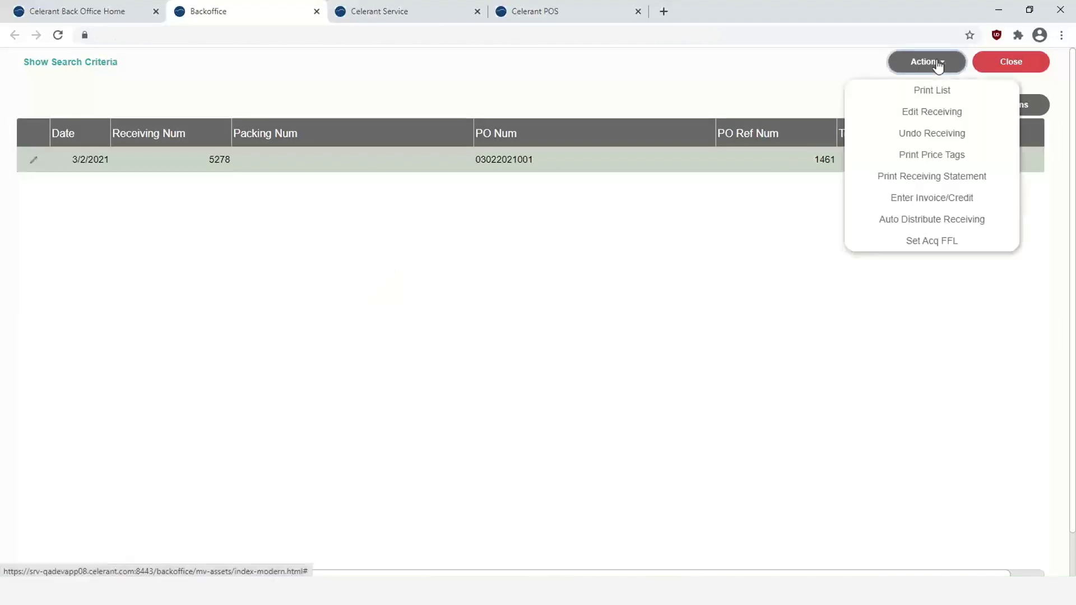
pyautogui.click(932, 201)
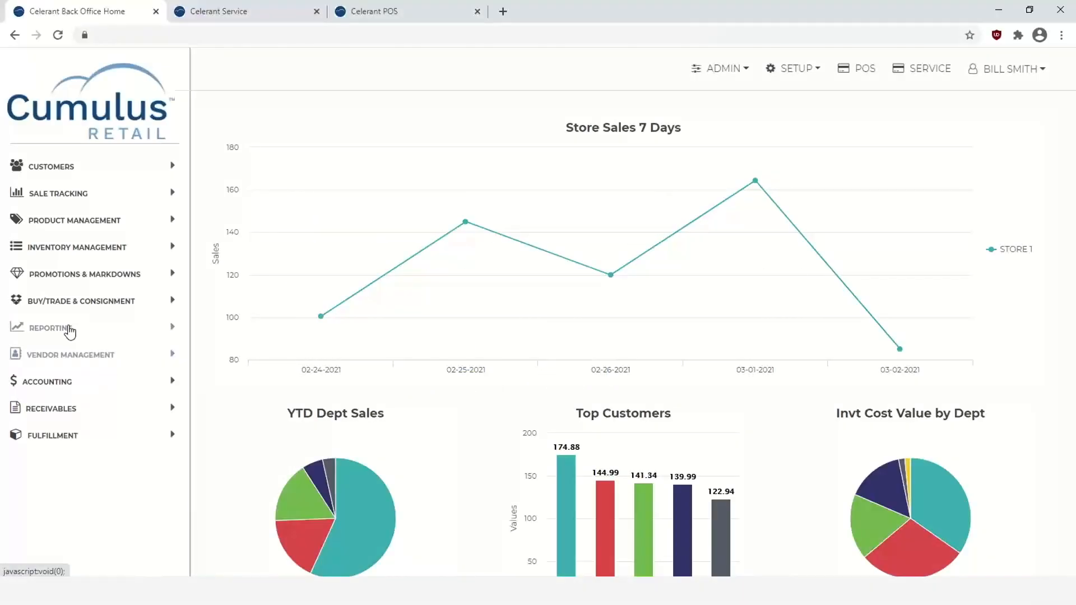
# - Run the standard Inventory Adjustments report for YTD TY, 01/01/2021 to 03/02/2021
pyautogui.click(58, 330)
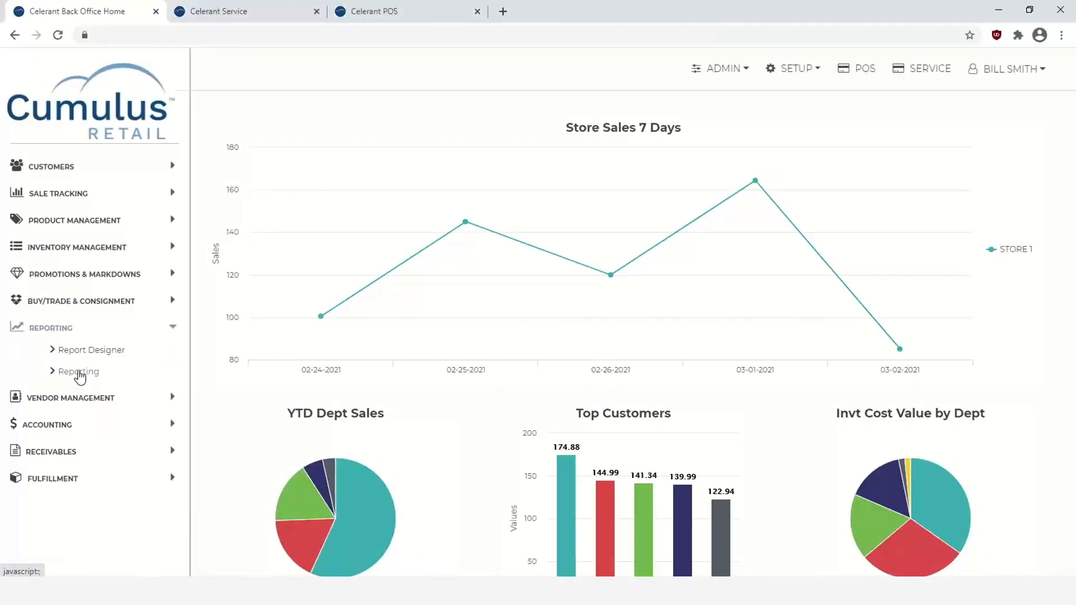
pyautogui.click(79, 372)
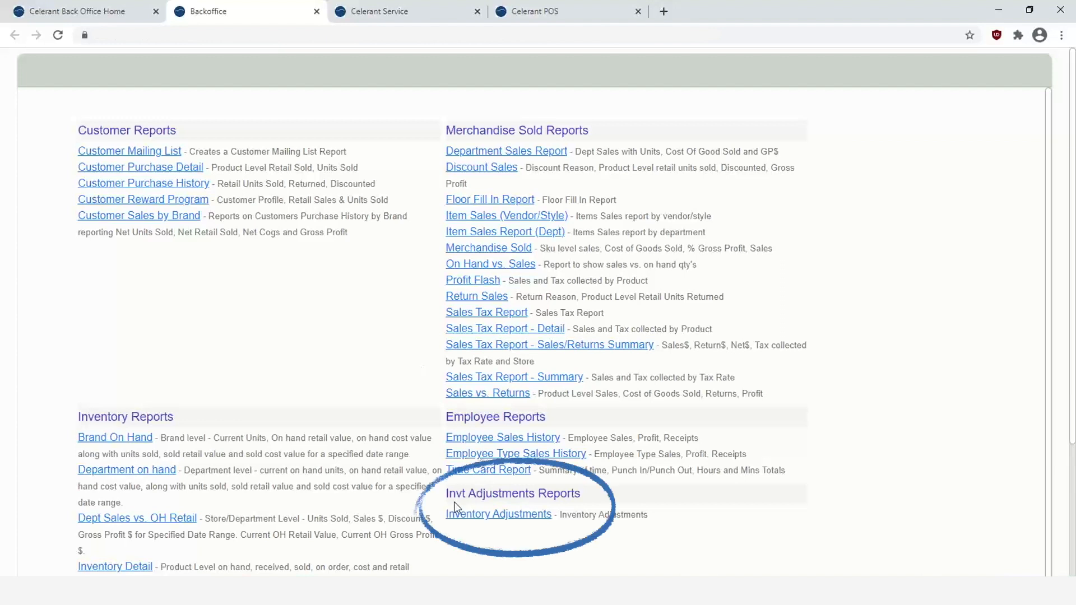
pyautogui.click(477, 521)
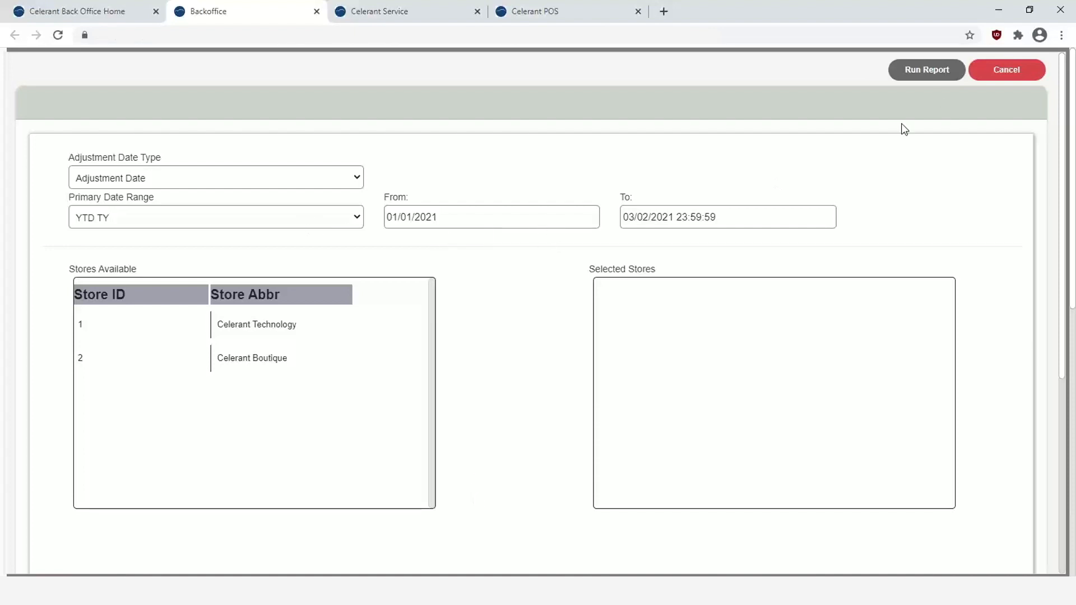
pyautogui.click(922, 71)
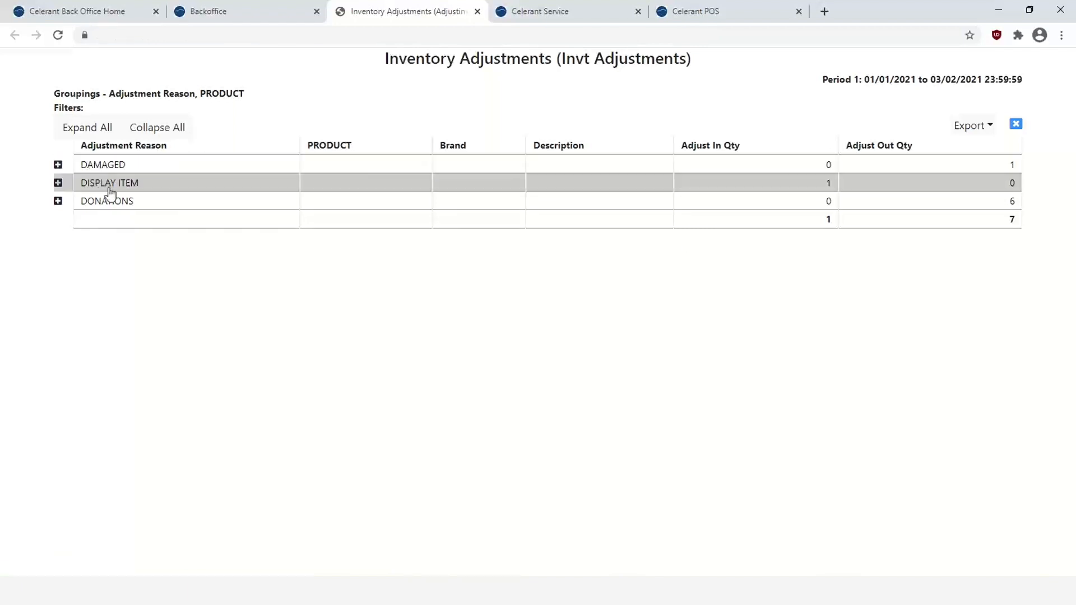
# - Expand and collapse the DAMAGED, DISPLAY ITEM and DONATIONS groups, then close the report tabs
pyautogui.click(58, 165)
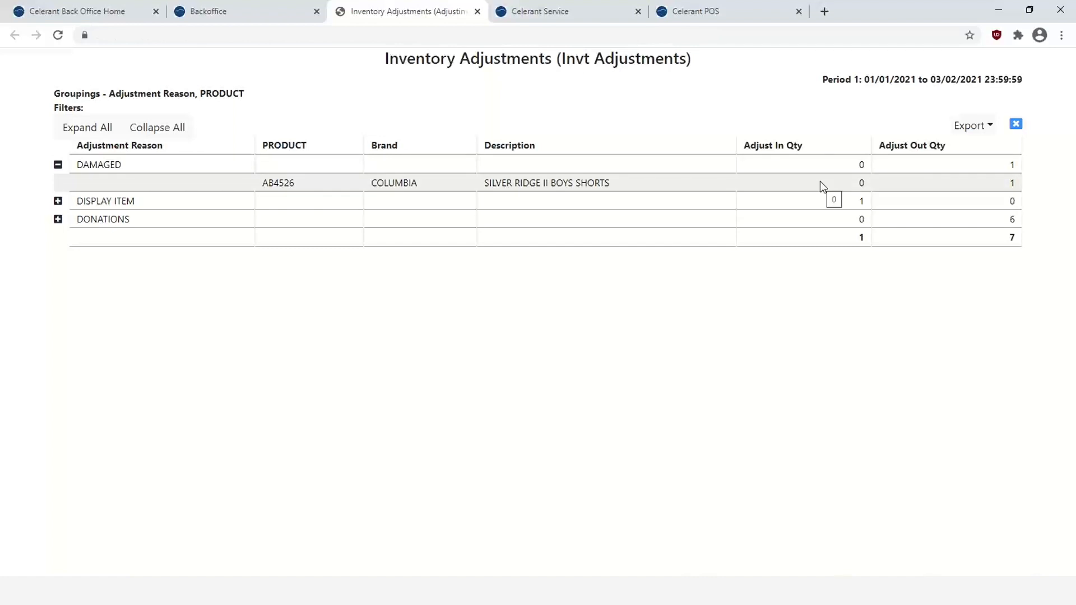
pyautogui.click(57, 165)
pyautogui.click(58, 183)
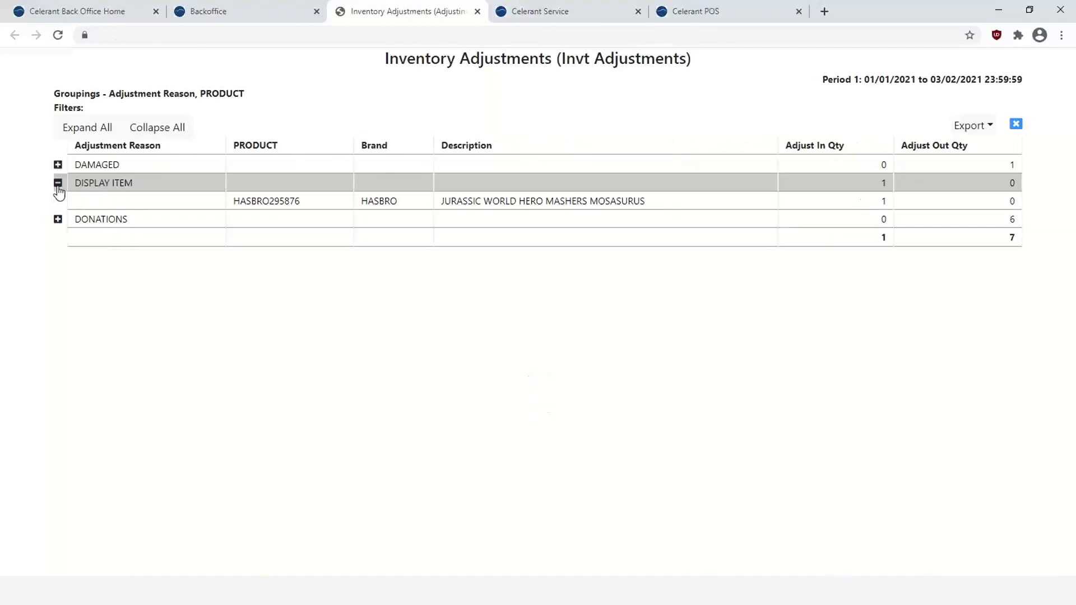
pyautogui.click(58, 185)
pyautogui.click(58, 201)
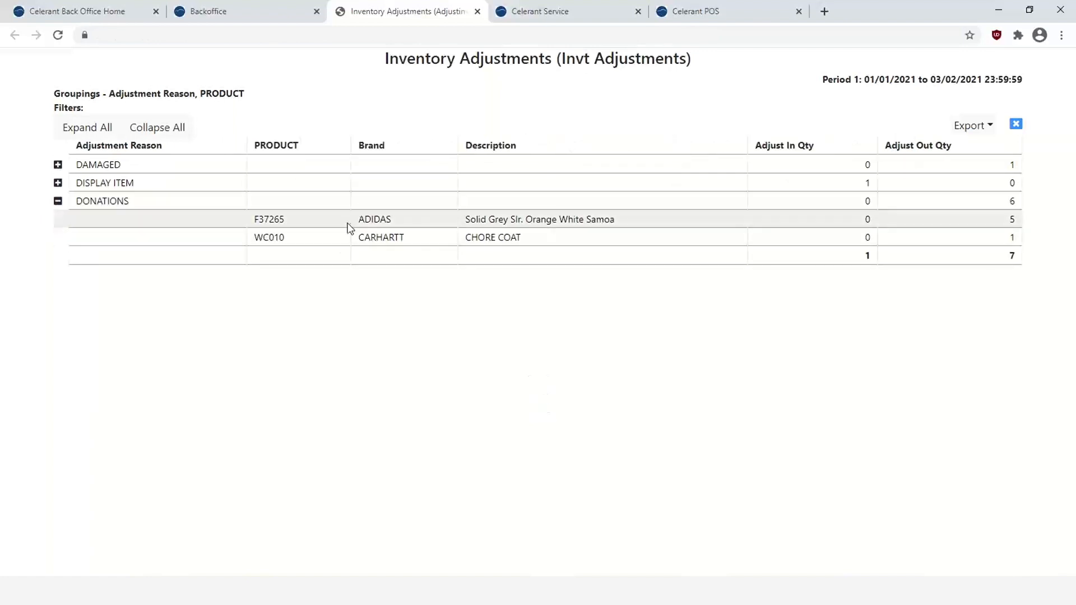
pyautogui.click(57, 203)
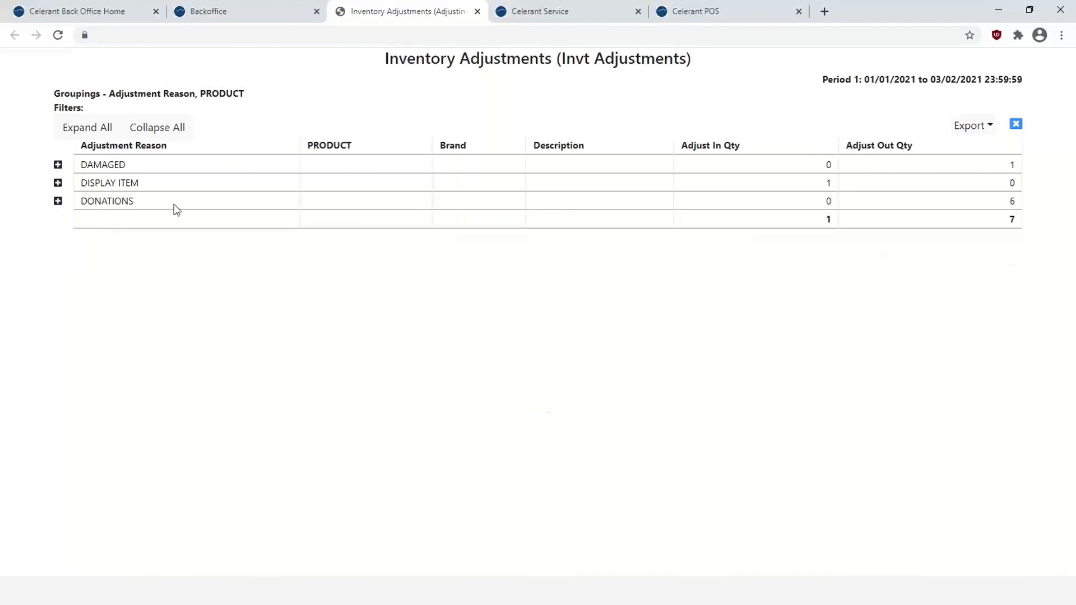
pyautogui.click(478, 12)
pyautogui.click(1007, 70)
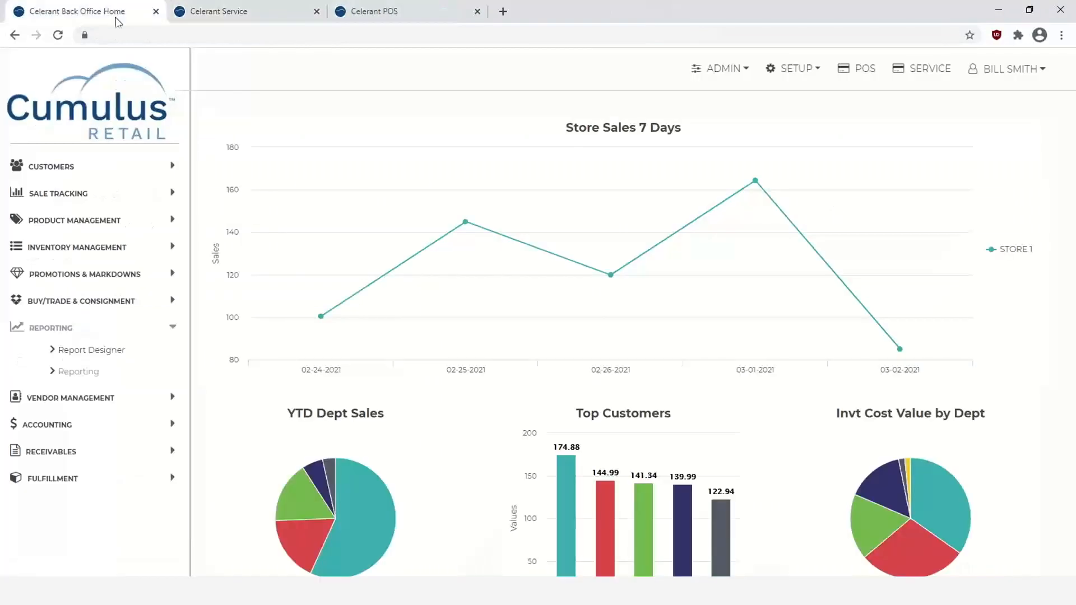
# - Open the Report Designer and limit its report search to Invt Adjustments reports
pyautogui.click(107, 352)
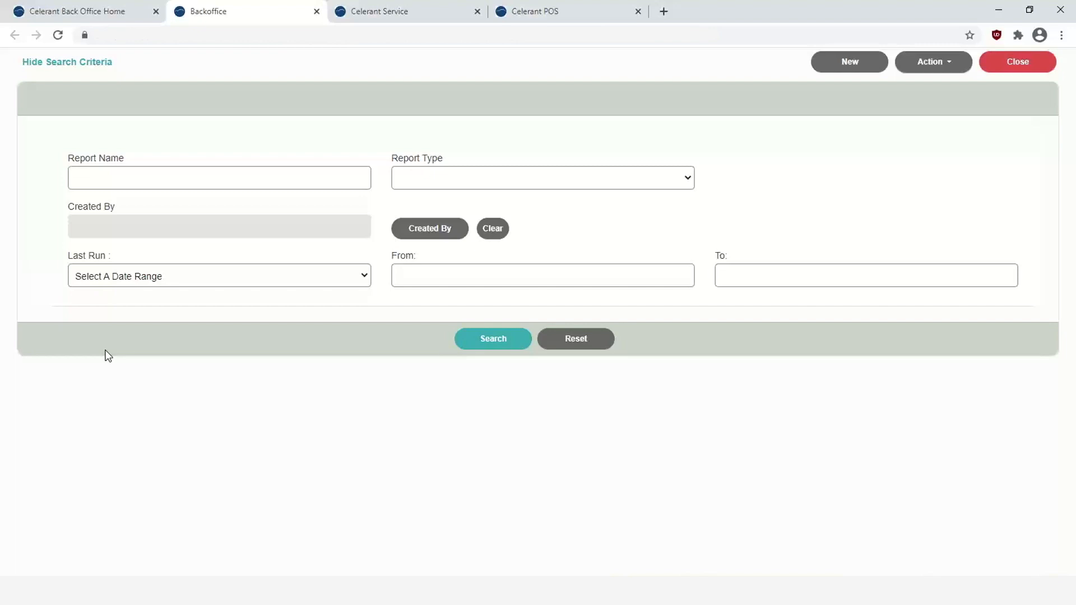
pyautogui.click(317, 12)
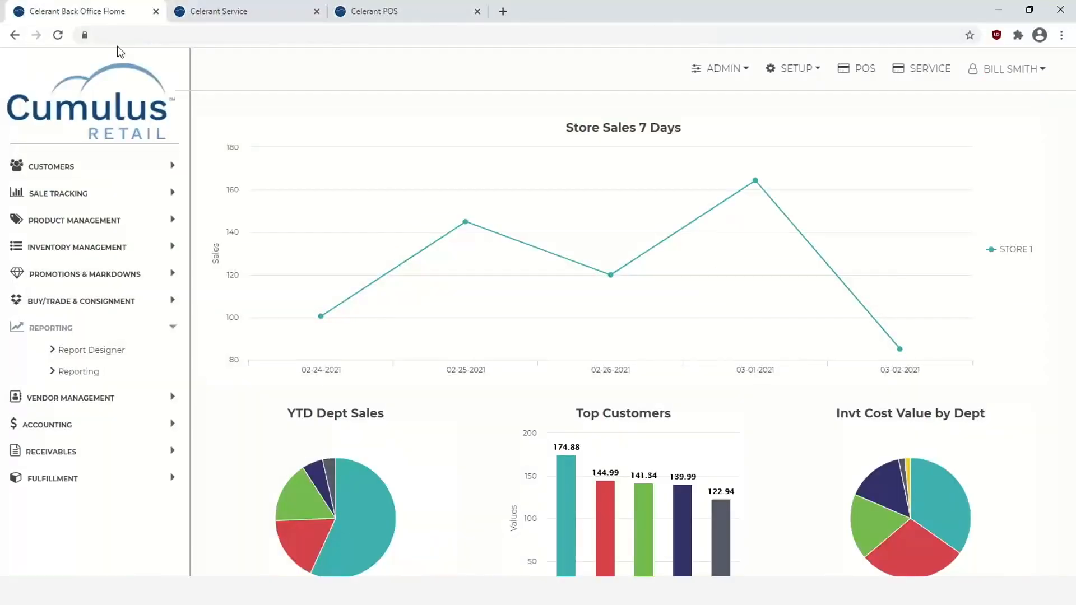
pyautogui.click(80, 352)
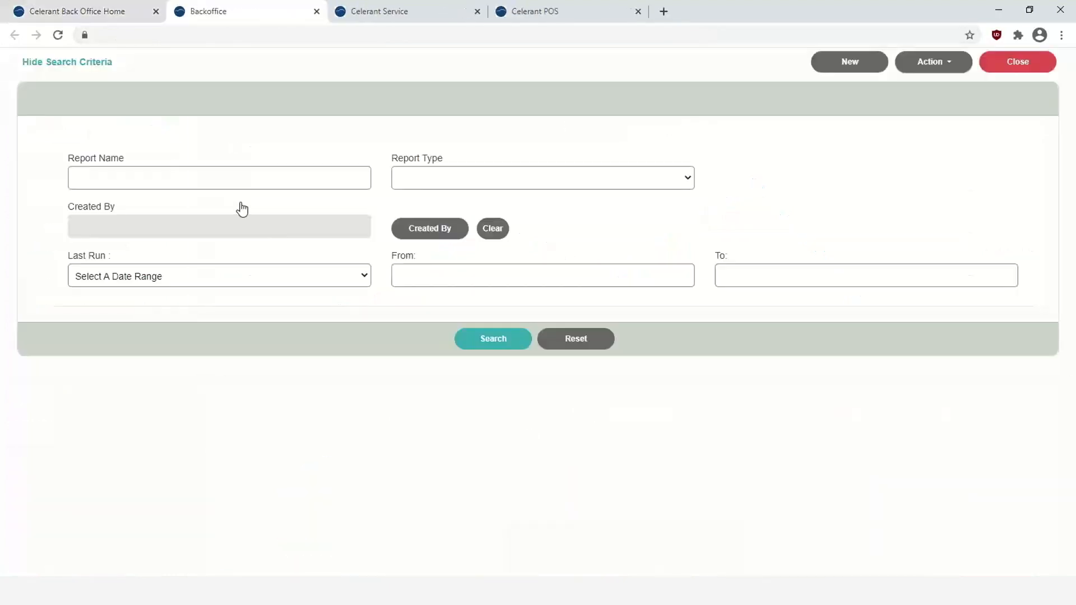
pyautogui.click(475, 179)
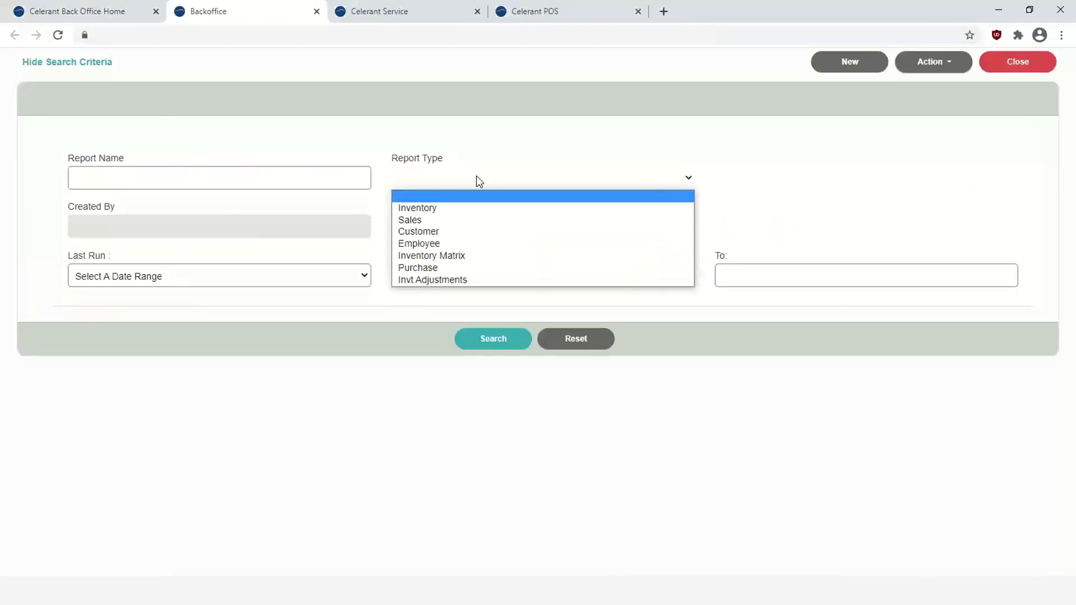
pyautogui.click(455, 281)
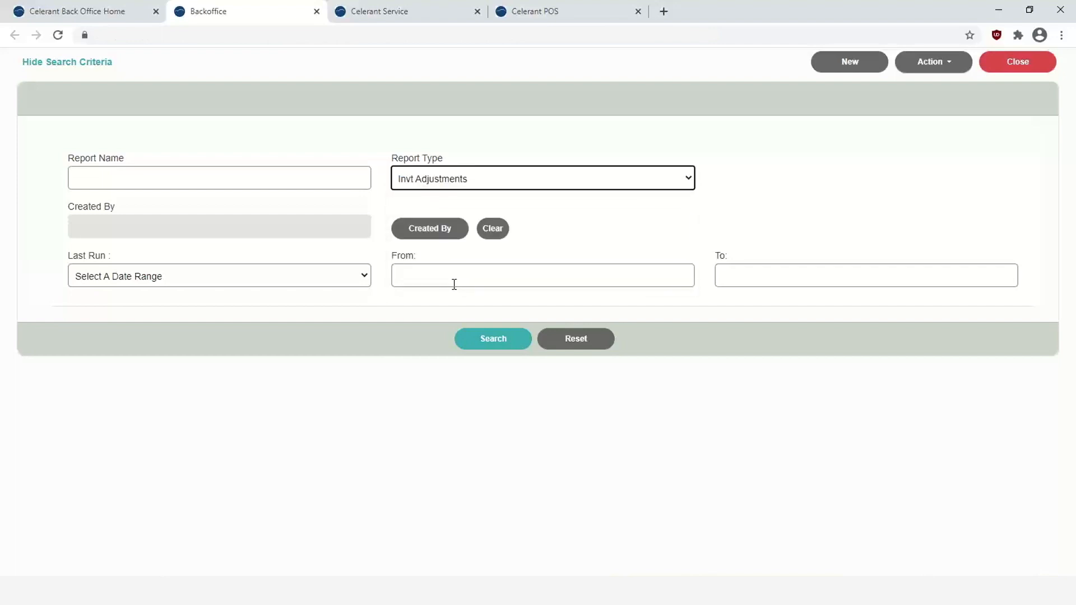
# - Create a new report 'Inventory Adjustments', description 'Inventory Adjustment', type Invt Adjustments, unlimited columns
pyautogui.click(851, 63)
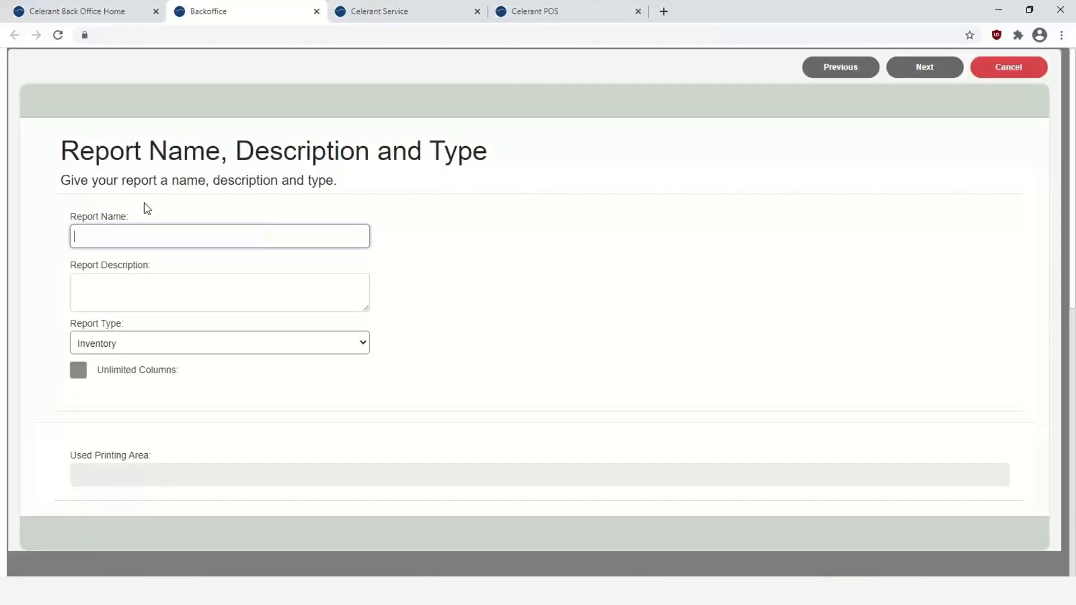
pyautogui.write('Inventory Adj')
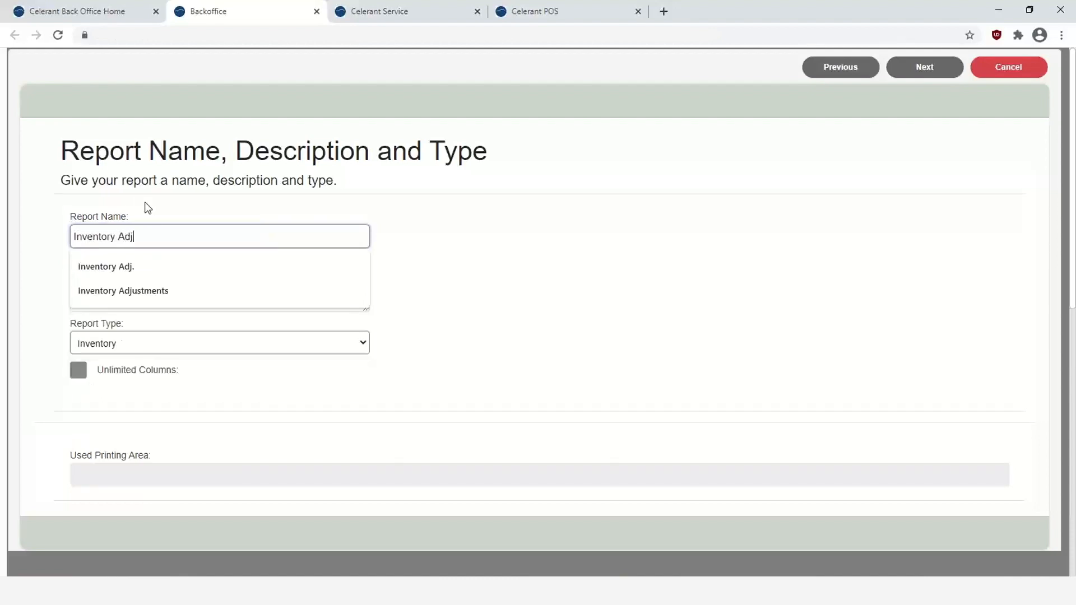
pyautogui.press('Down')
pyautogui.press('Down')
pyautogui.press('Return')
pyautogui.click(123, 298)
pyautogui.write('Inventory Adjustment')
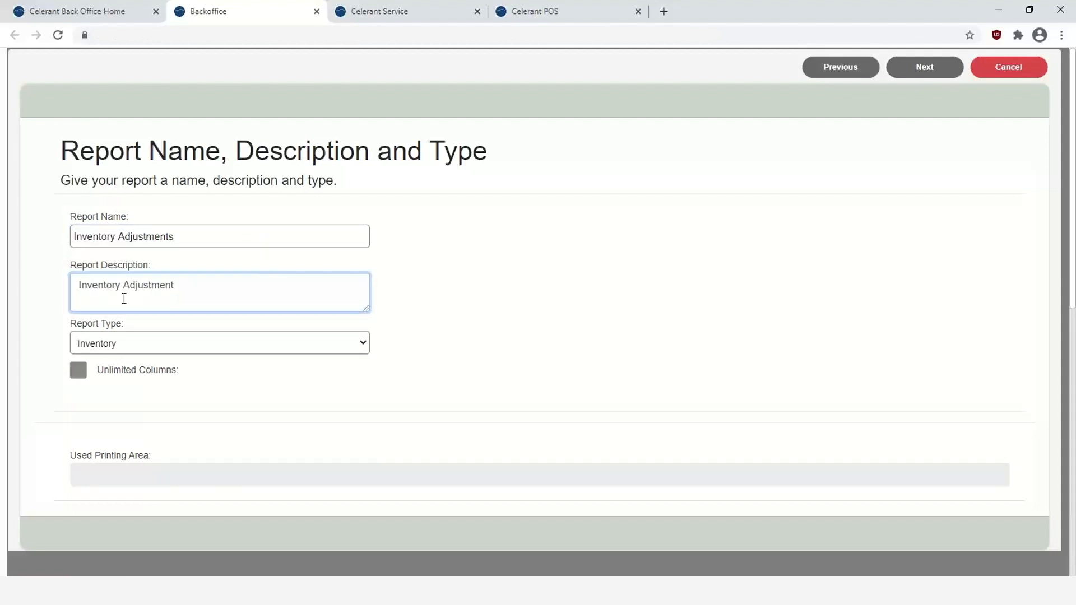
pyautogui.click(152, 340)
pyautogui.click(158, 433)
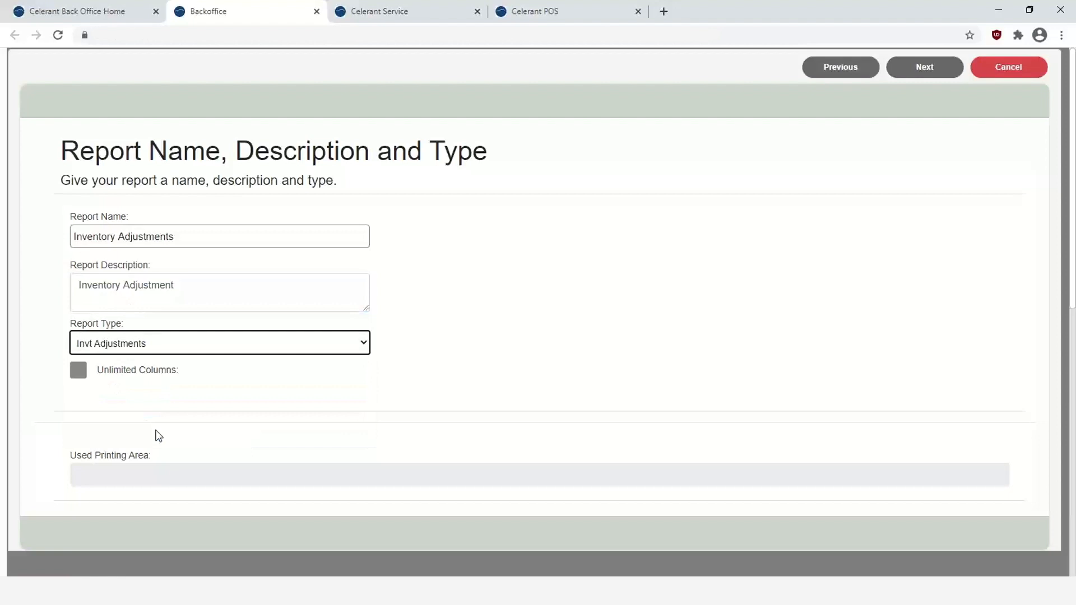
pyautogui.click(78, 373)
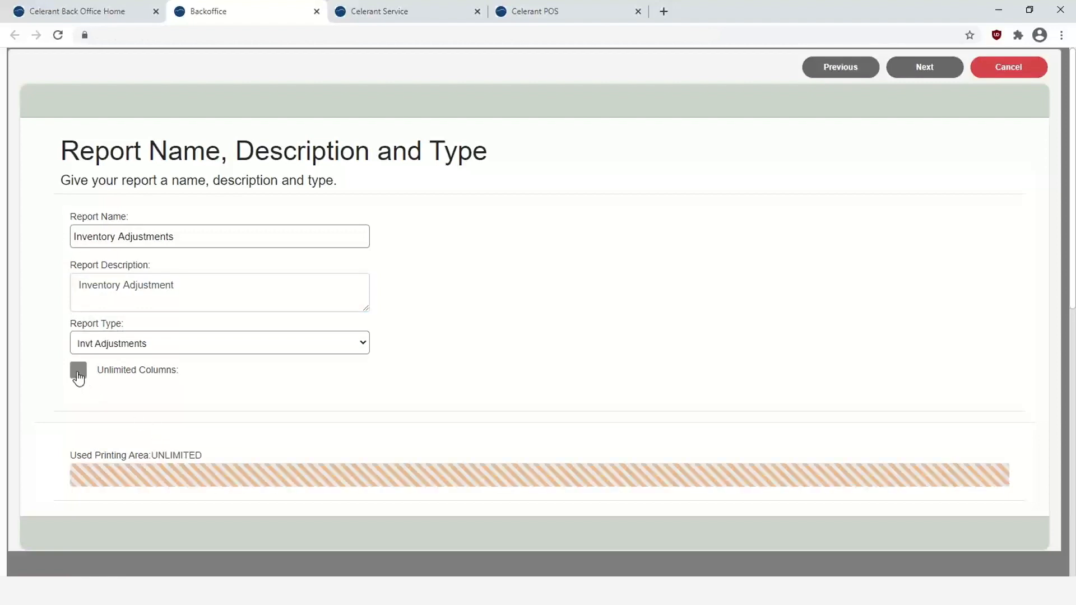
pyautogui.click(920, 72)
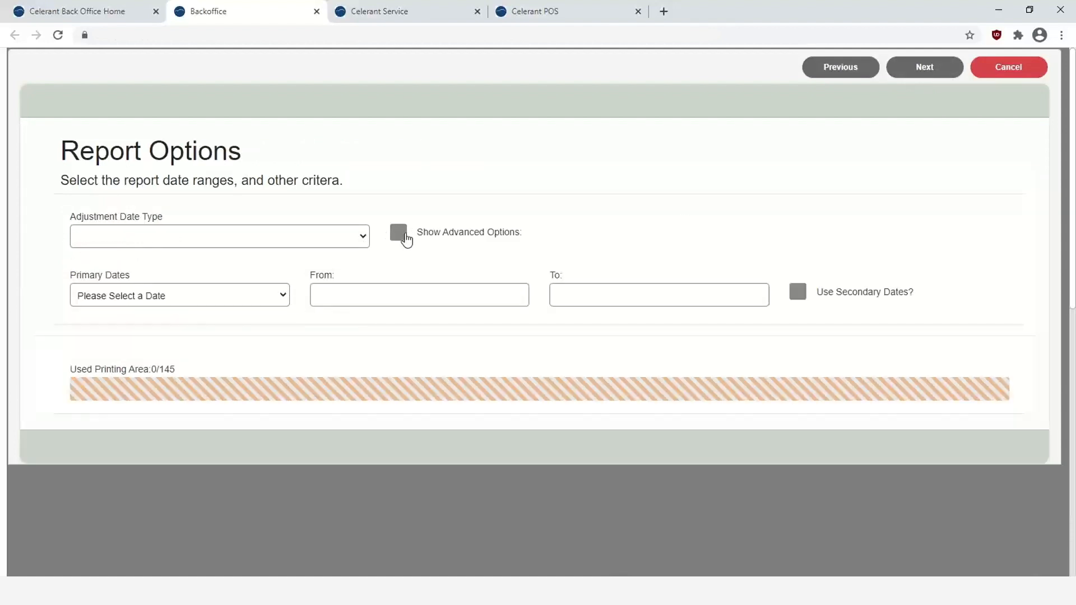
# - Show advanced options and set HTML output, Adjustment Date filtering and YTD TY primary dates
pyautogui.click(404, 238)
pyautogui.click(267, 367)
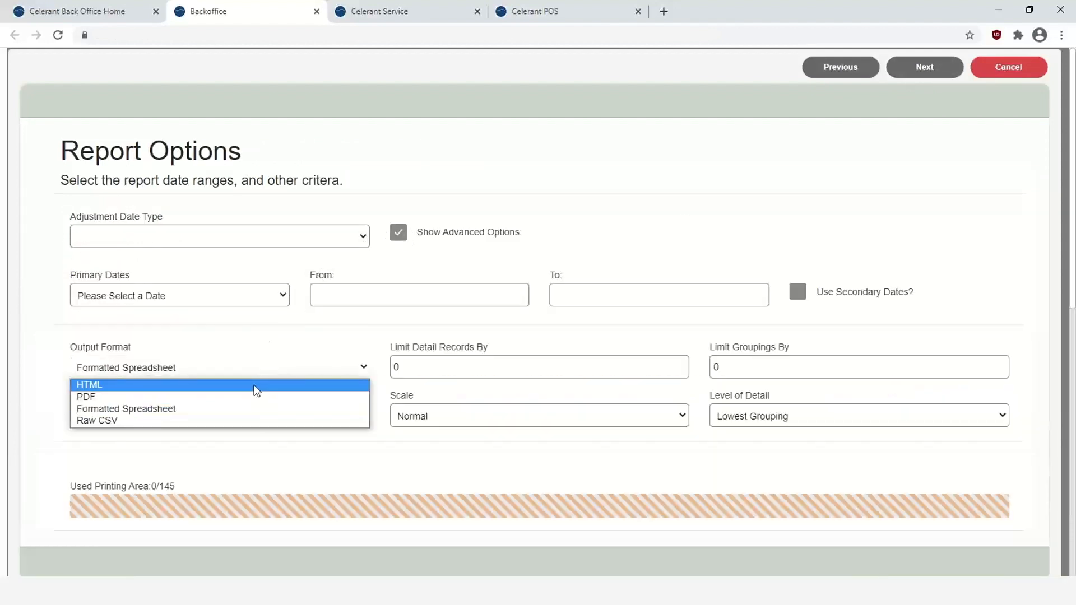
pyautogui.click(257, 384)
pyautogui.click(360, 236)
pyautogui.click(325, 255)
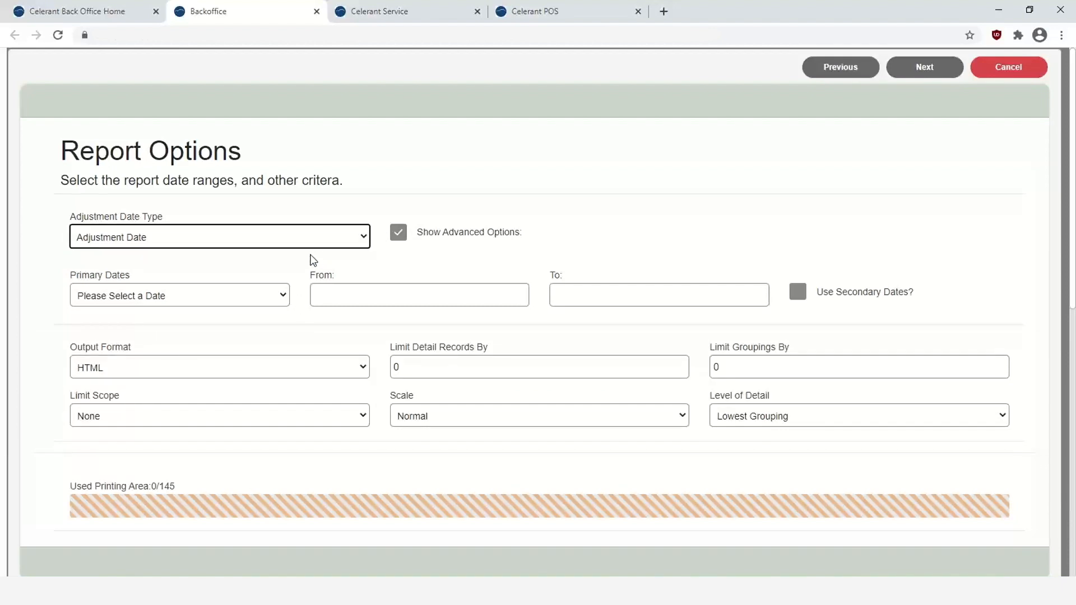
pyautogui.click(261, 297)
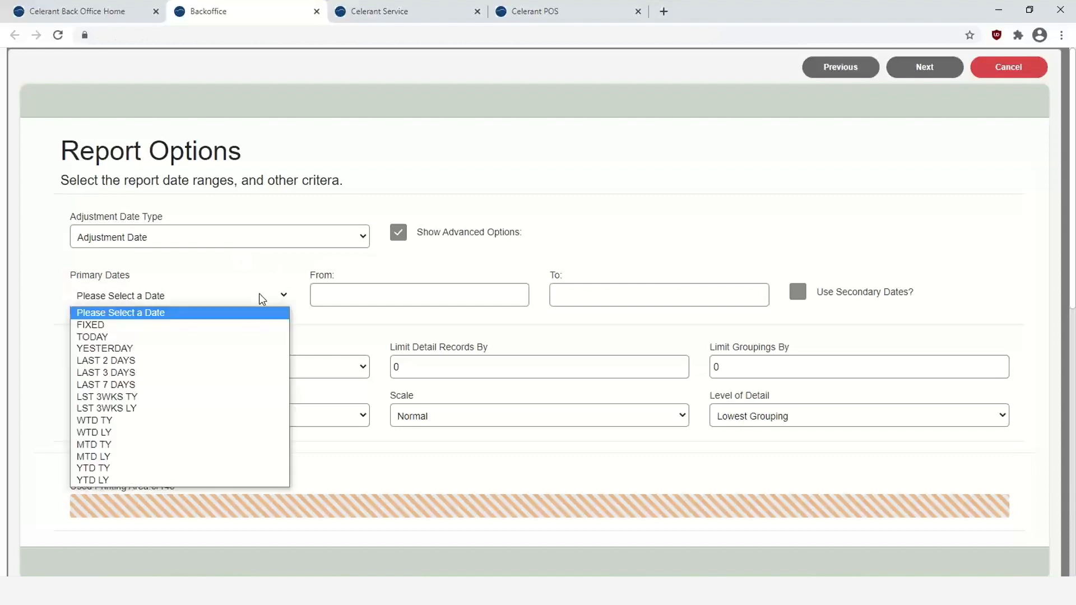
pyautogui.click(248, 468)
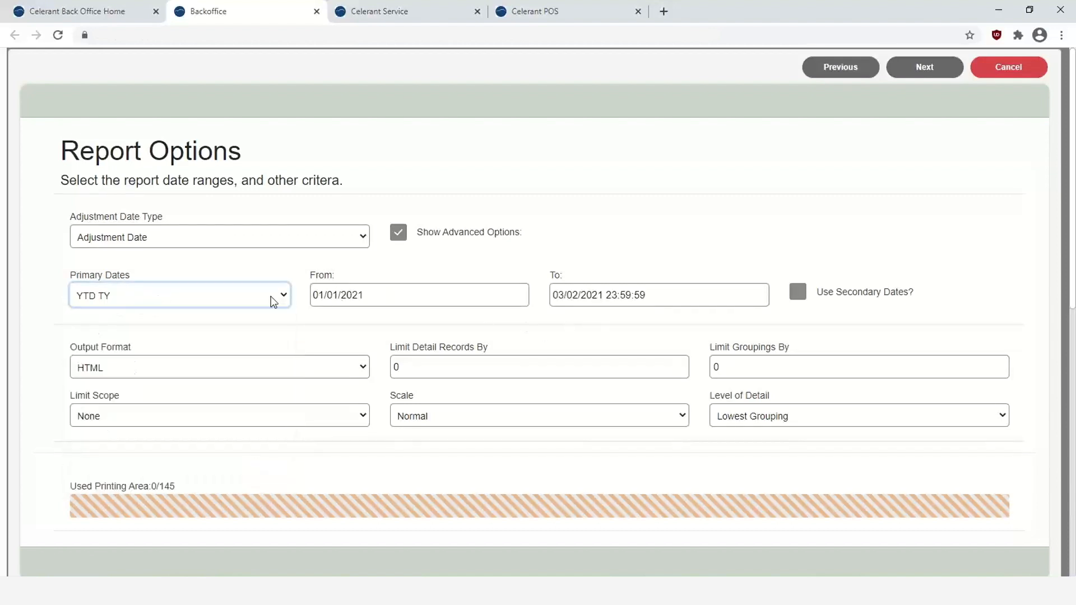
pyautogui.click(919, 72)
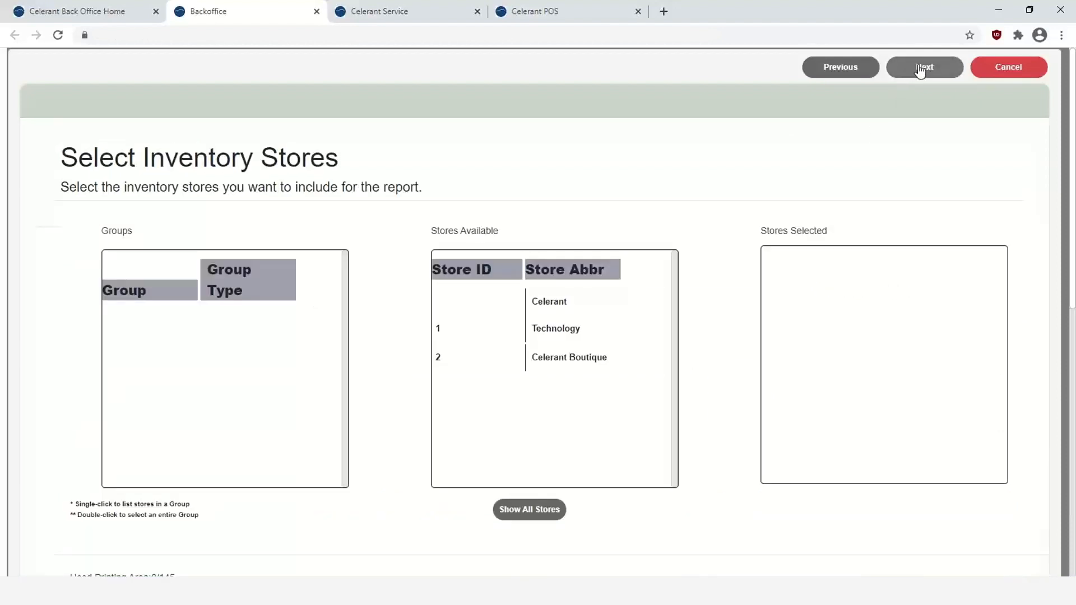
# - Add Adjustment Reason as the first report column
pyautogui.click(921, 70)
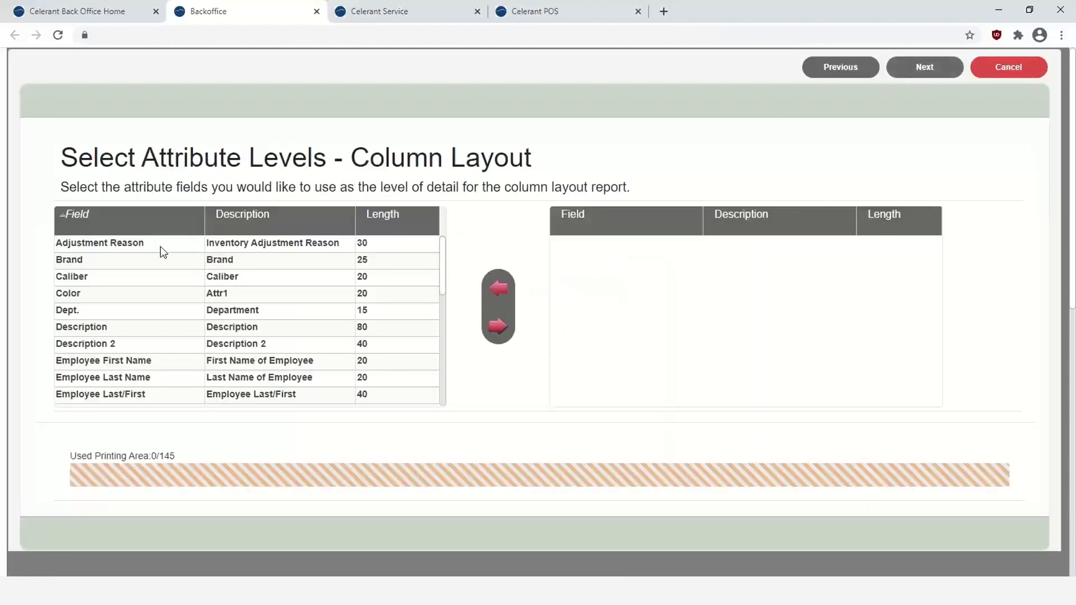
pyautogui.click(106, 242)
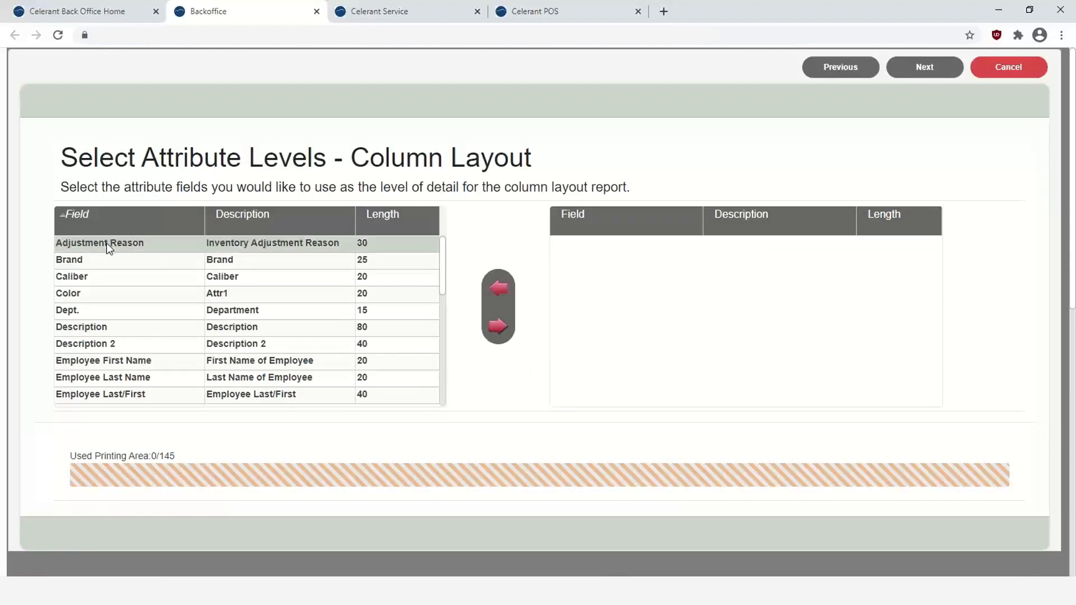
pyautogui.doubleClick(107, 243)
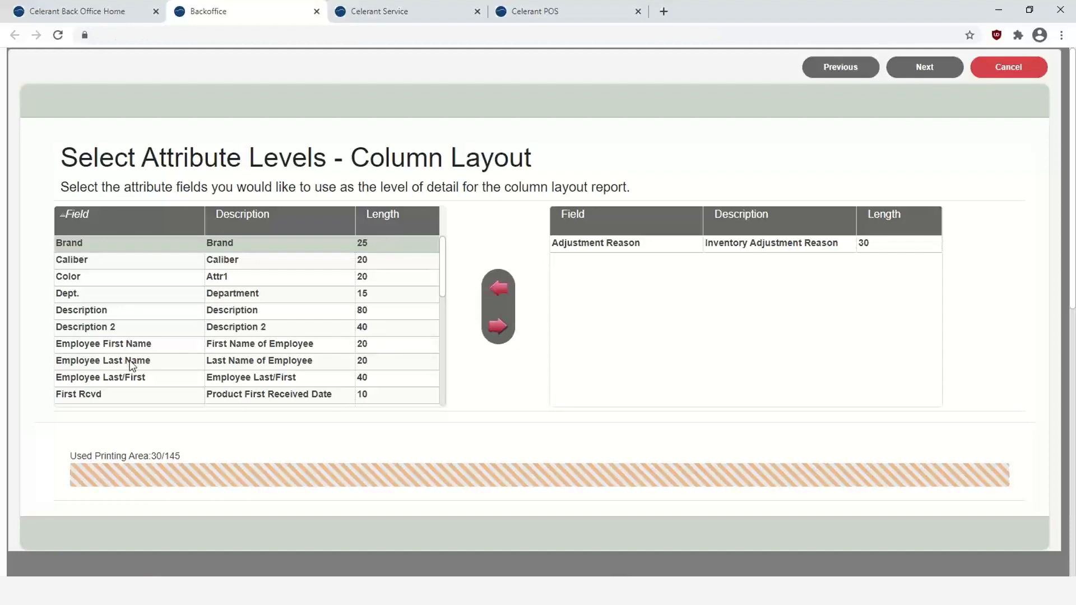
# - Add PRODUCT and Description as columns, then start the metrics with Adjust In Qty
pyautogui.scroll(-2, 132, 365)
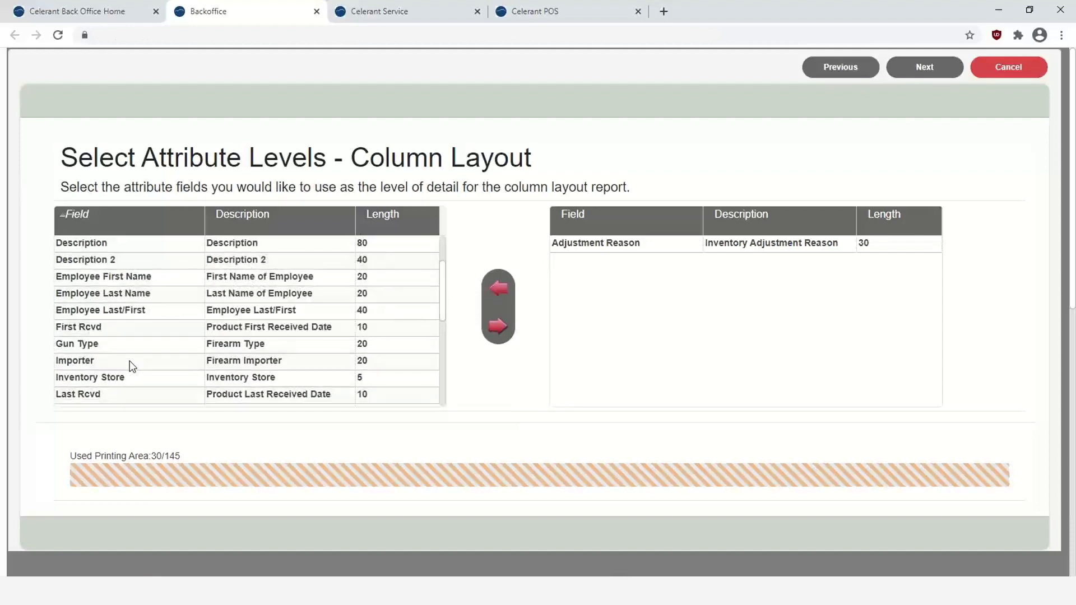
pyautogui.scroll(-2, 137, 355)
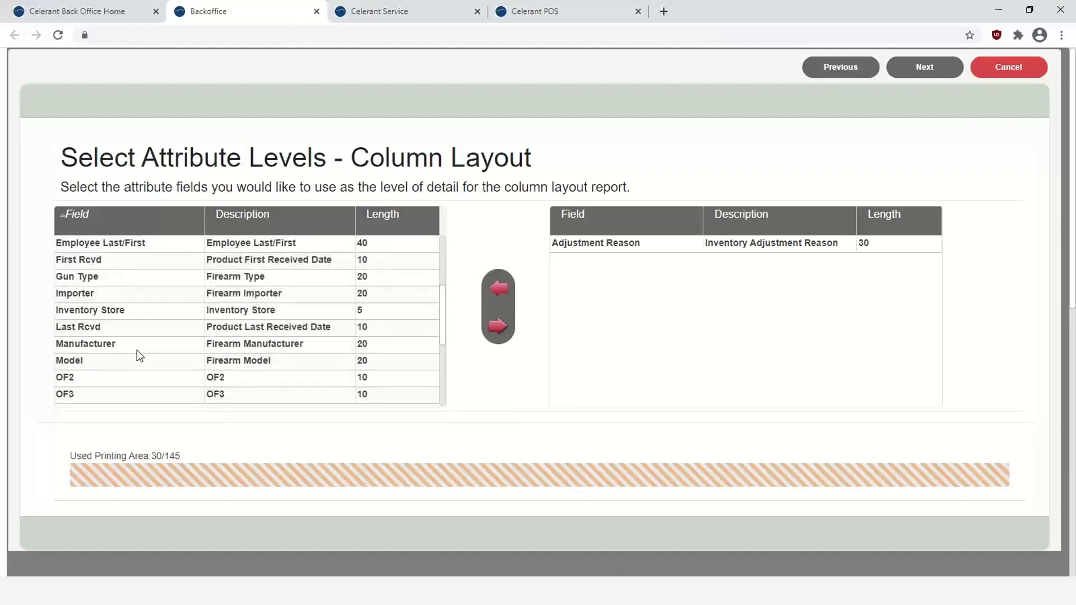
pyautogui.scroll(-2, 137, 351)
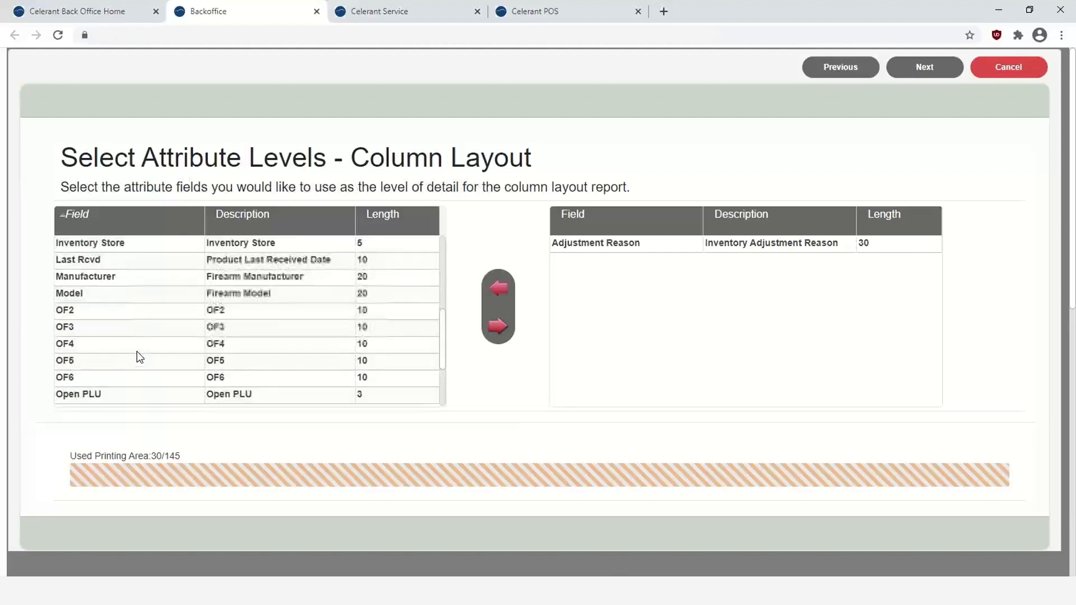
pyautogui.scroll(-2, 137, 352)
pyautogui.scroll(-1, 137, 362)
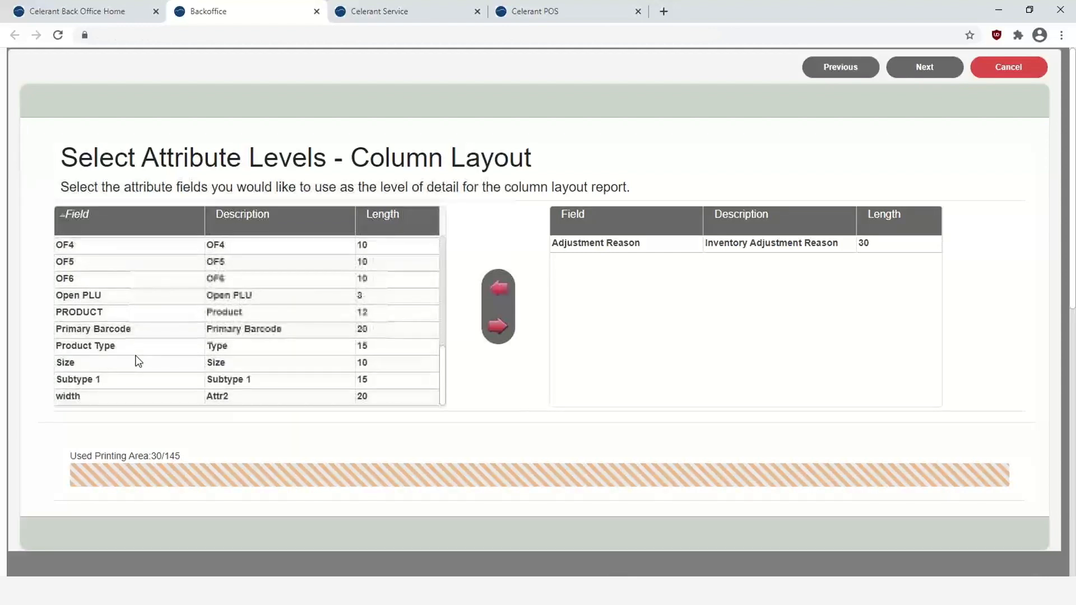
pyautogui.scroll(2, 137, 361)
pyautogui.doubleClick(109, 381)
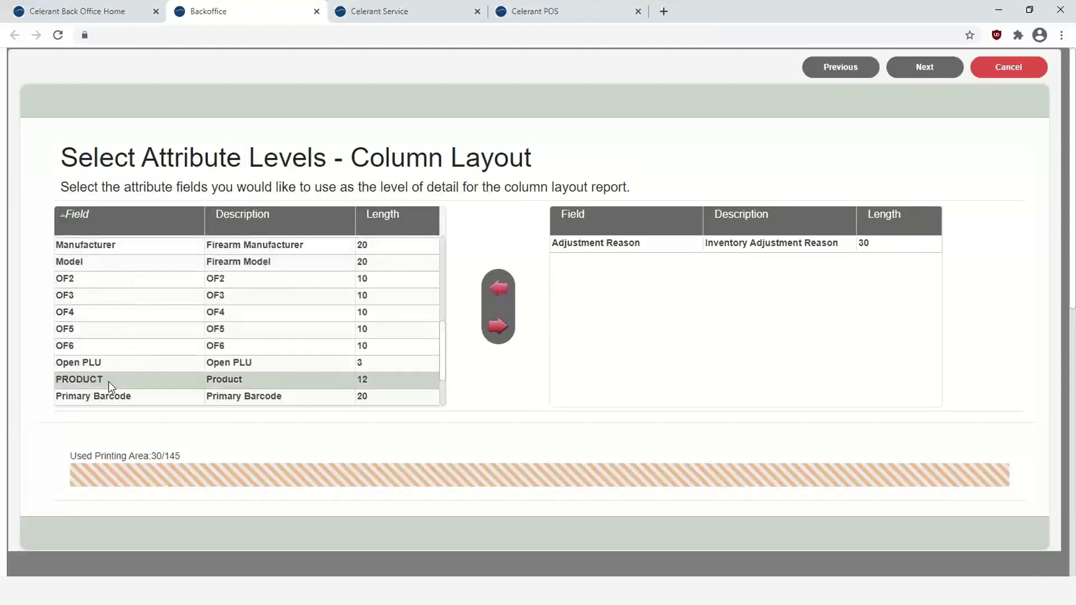
pyautogui.scroll(5, 130, 355)
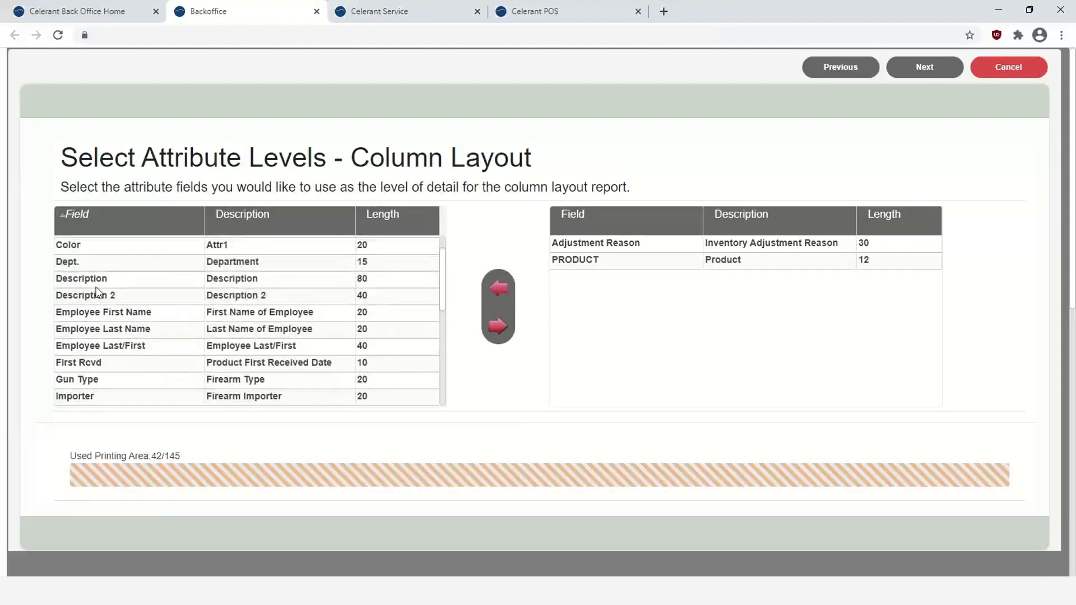
pyautogui.doubleClick(98, 284)
pyautogui.scroll(-2, 212, 328)
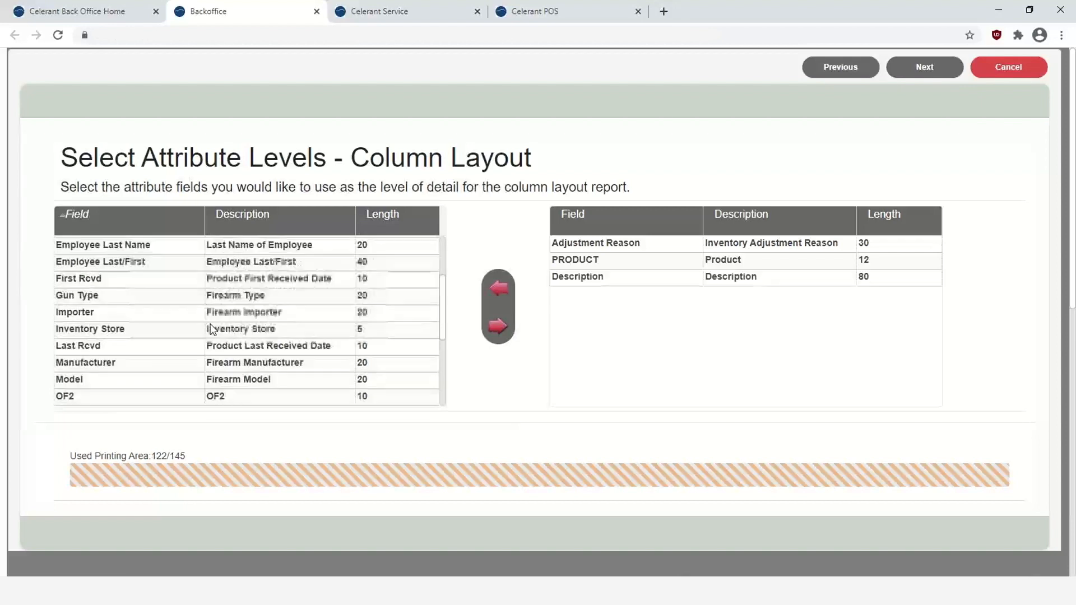
pyautogui.scroll(3, 213, 330)
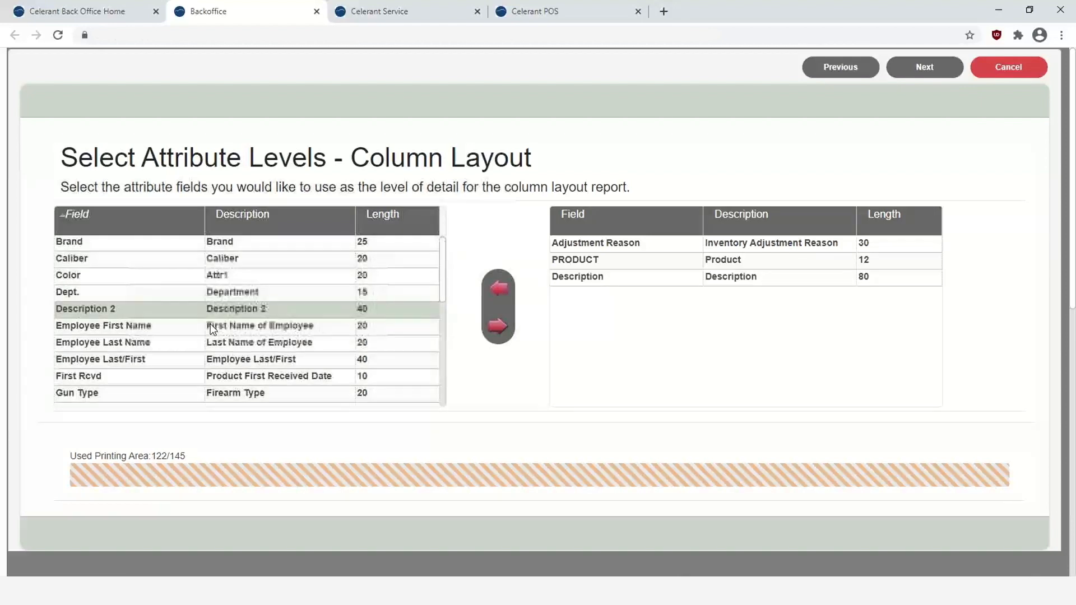
pyautogui.click(935, 75)
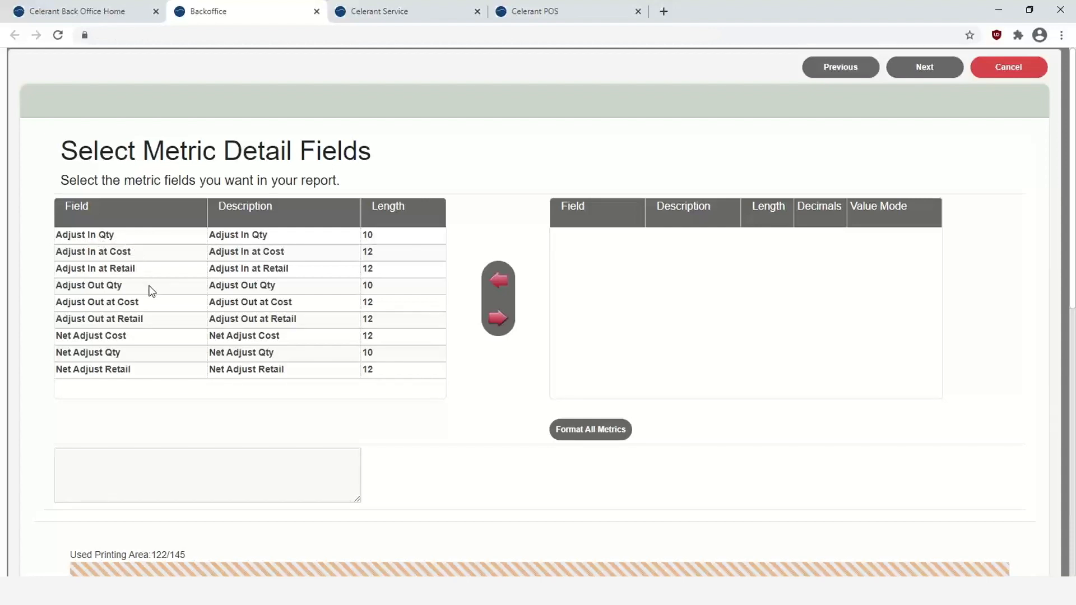
pyautogui.doubleClick(105, 240)
# - Add metrics Adjust In at Cost/Retail, Adjust Out Qty/Cost/Retail, and Net Adjust Cost/Qty/Retail
pyautogui.doubleClick(104, 240)
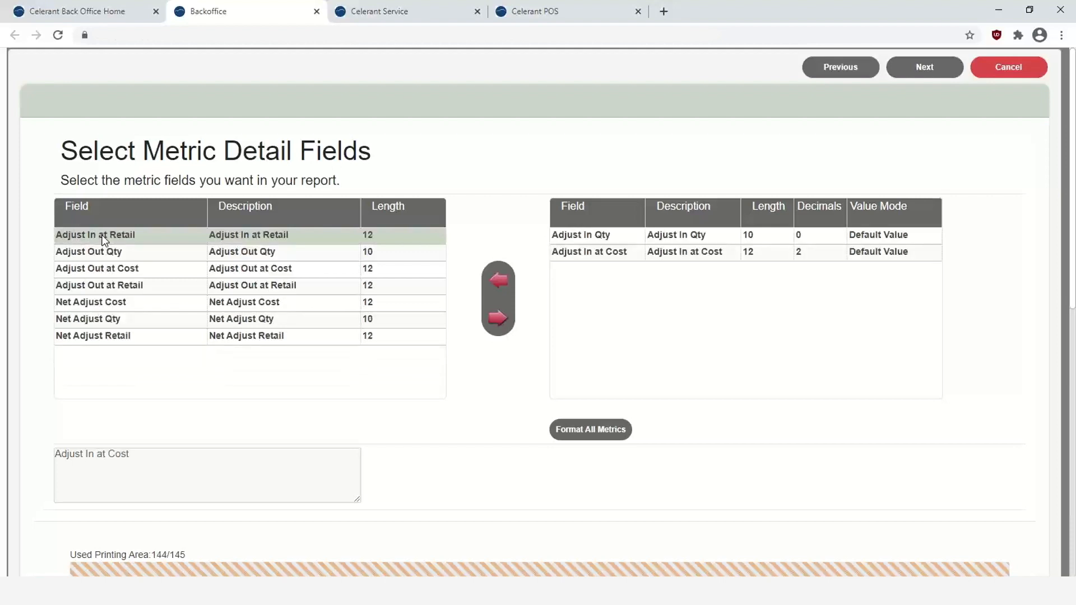
pyautogui.doubleClick(104, 240)
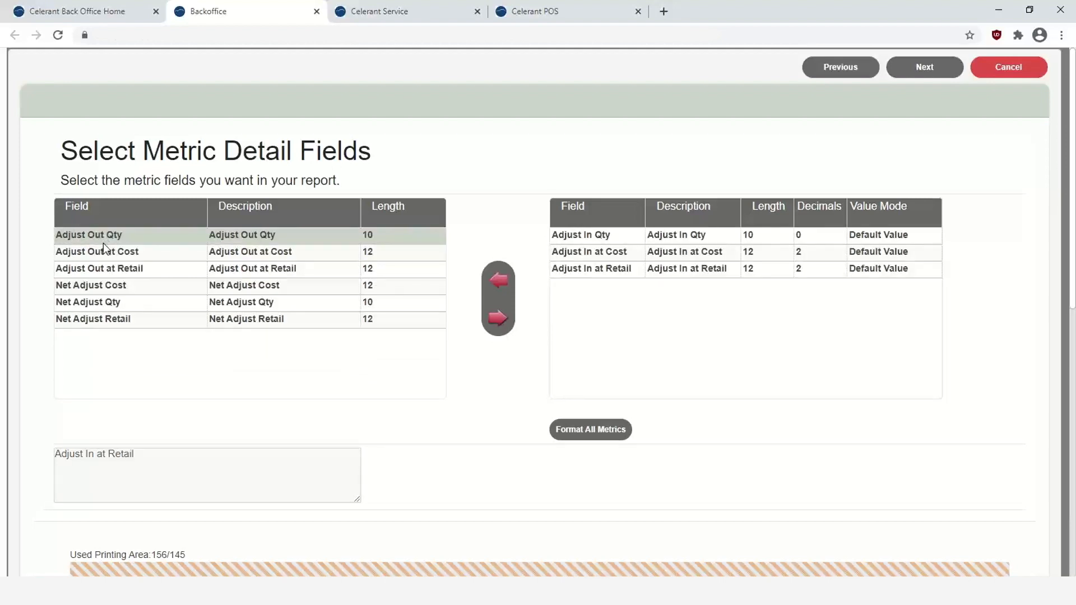
pyautogui.doubleClick(102, 240)
pyautogui.doubleClick(102, 238)
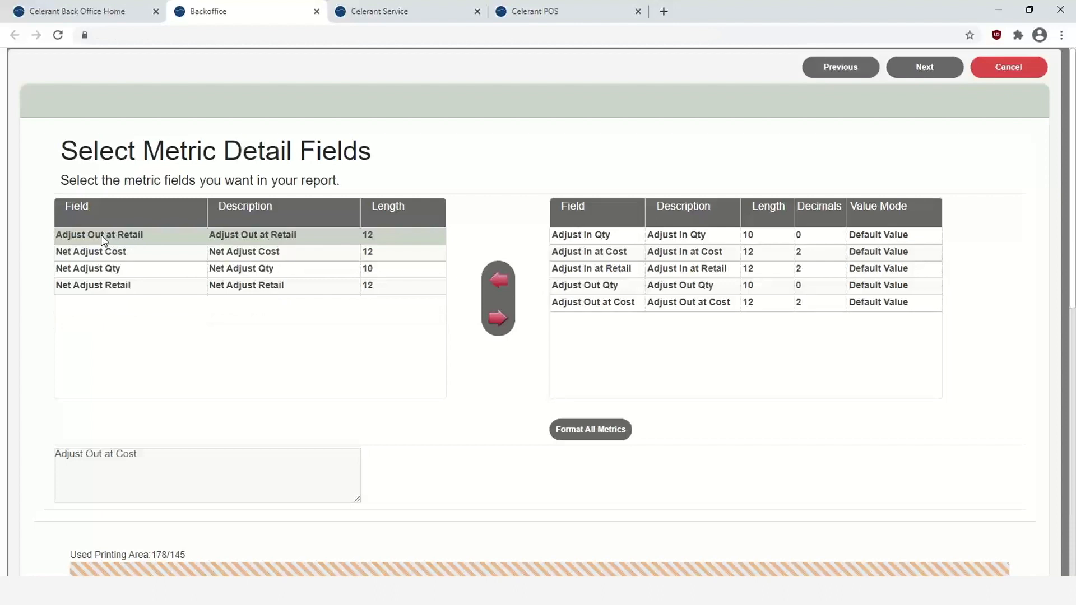
pyautogui.doubleClick(69, 237)
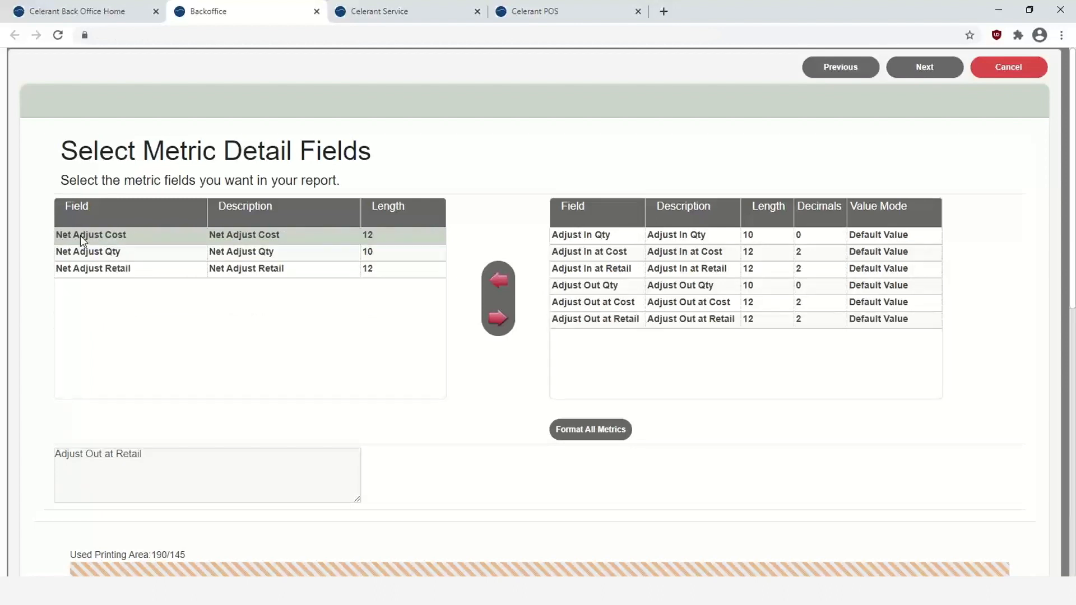
pyautogui.doubleClick(80, 235)
pyautogui.doubleClick(80, 235)
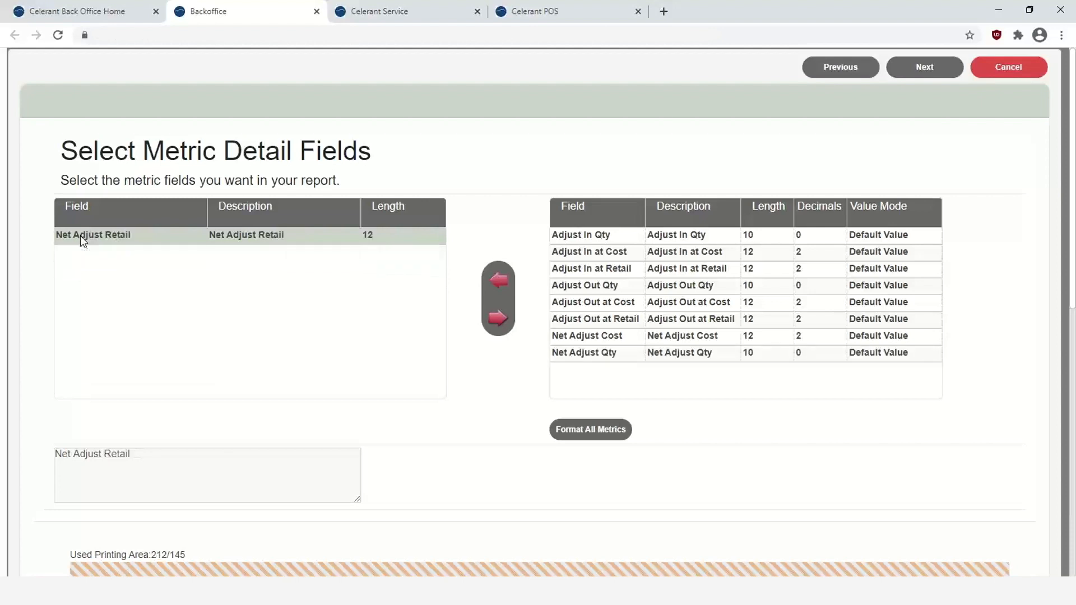
pyautogui.doubleClick(79, 236)
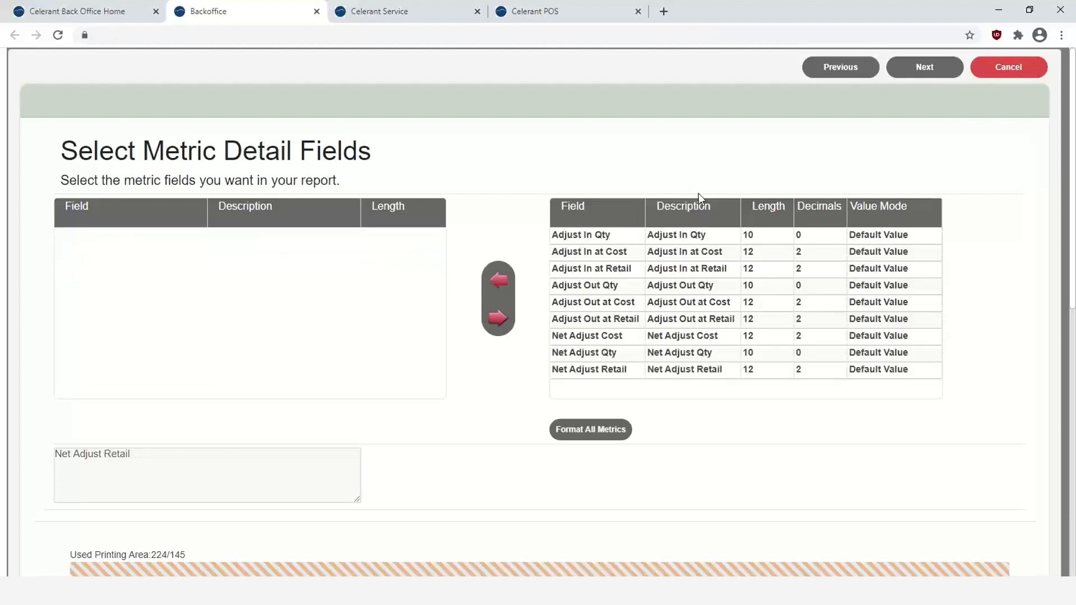
# - Subtotal the report by Adjustment Reason, then by PRODUCT
pyautogui.click(914, 72)
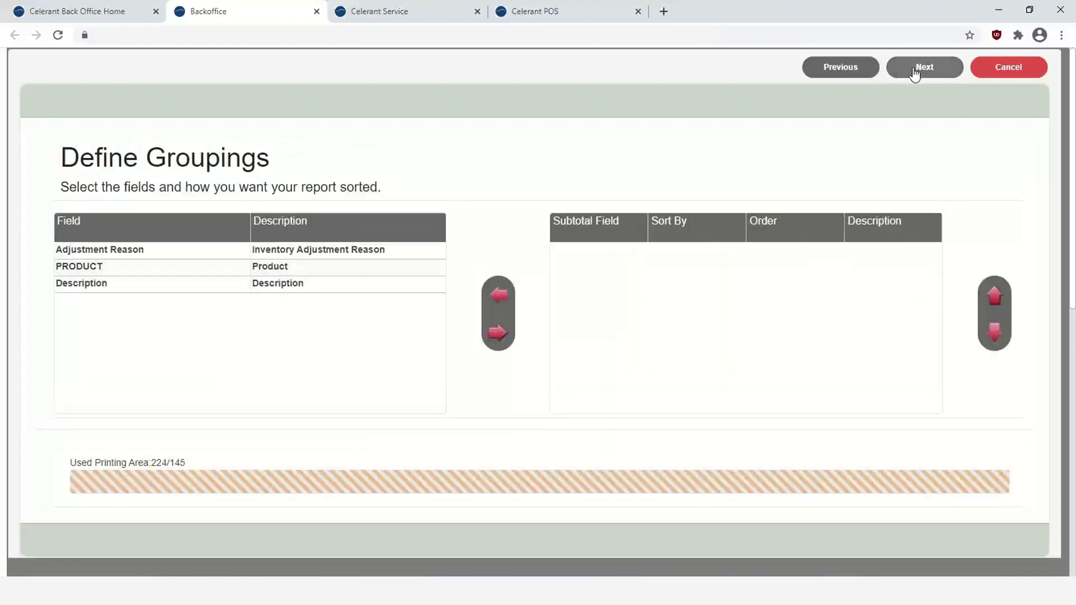
pyautogui.doubleClick(134, 251)
pyautogui.doubleClick(134, 249)
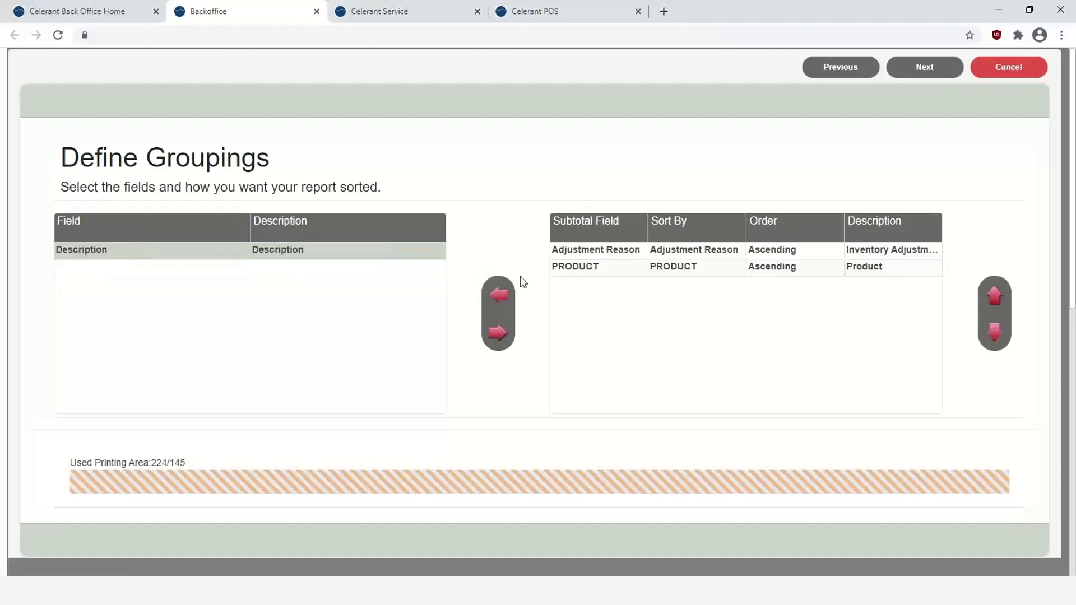
pyautogui.click(929, 71)
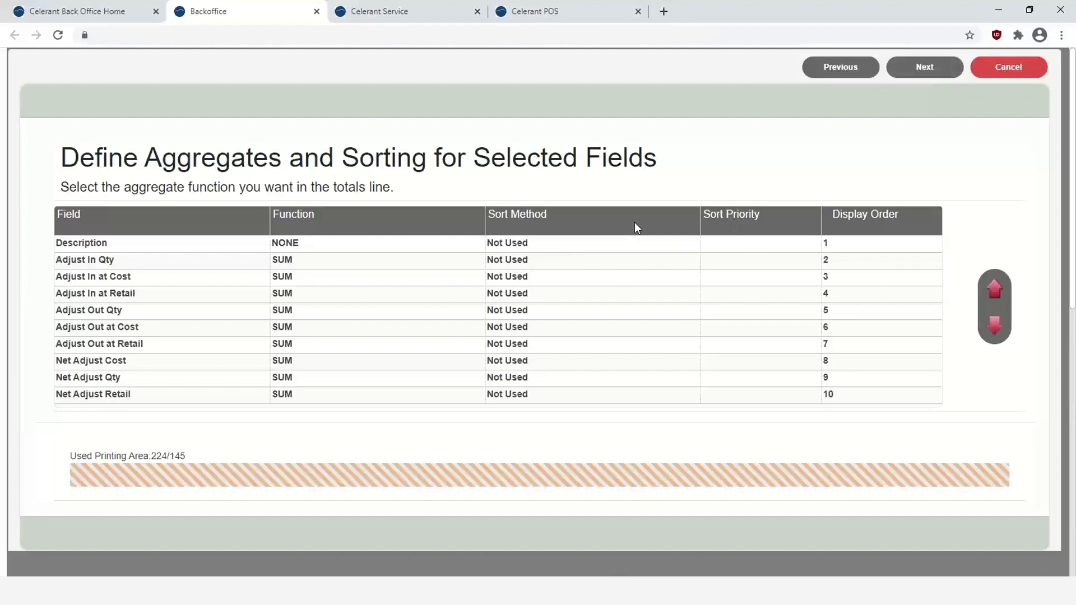
# - Add a detail filter row, then remove it so the report stays unfiltered
pyautogui.click(924, 70)
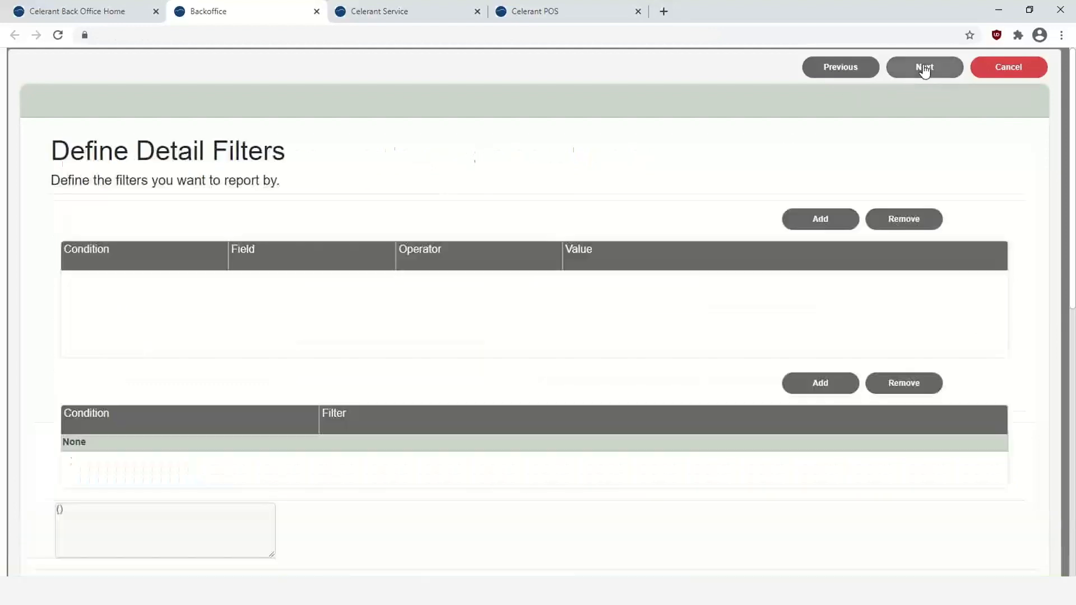
pyautogui.click(809, 224)
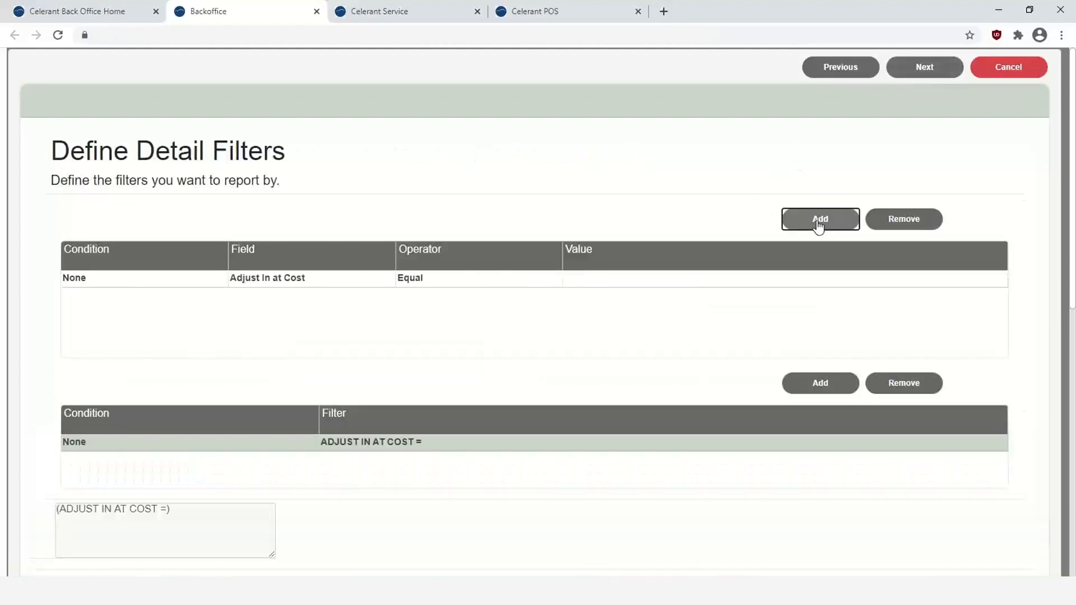
pyautogui.click(369, 277)
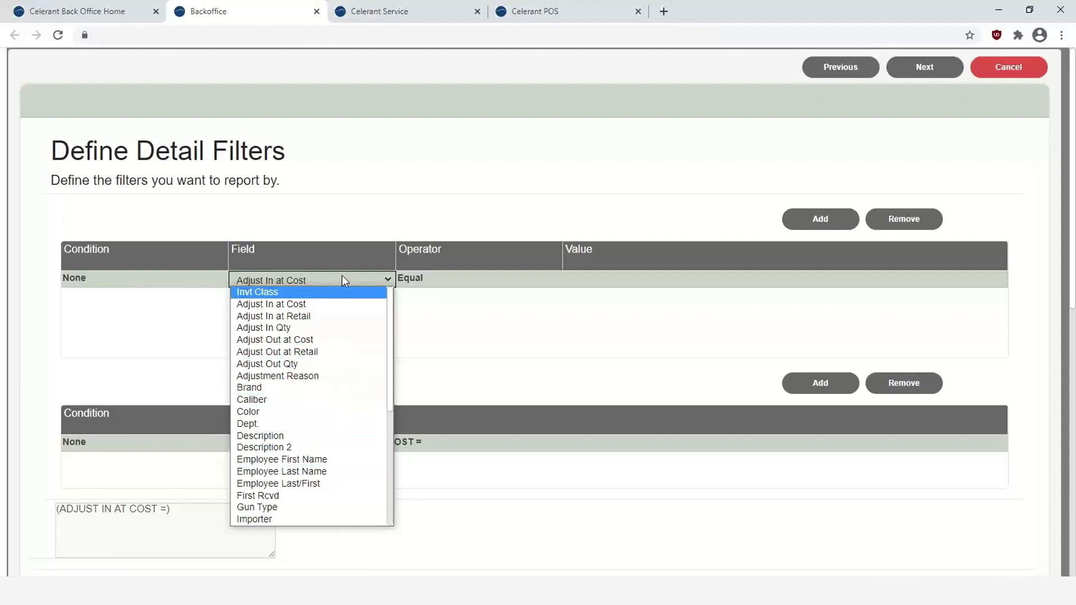
pyautogui.click(507, 305)
pyautogui.click(914, 219)
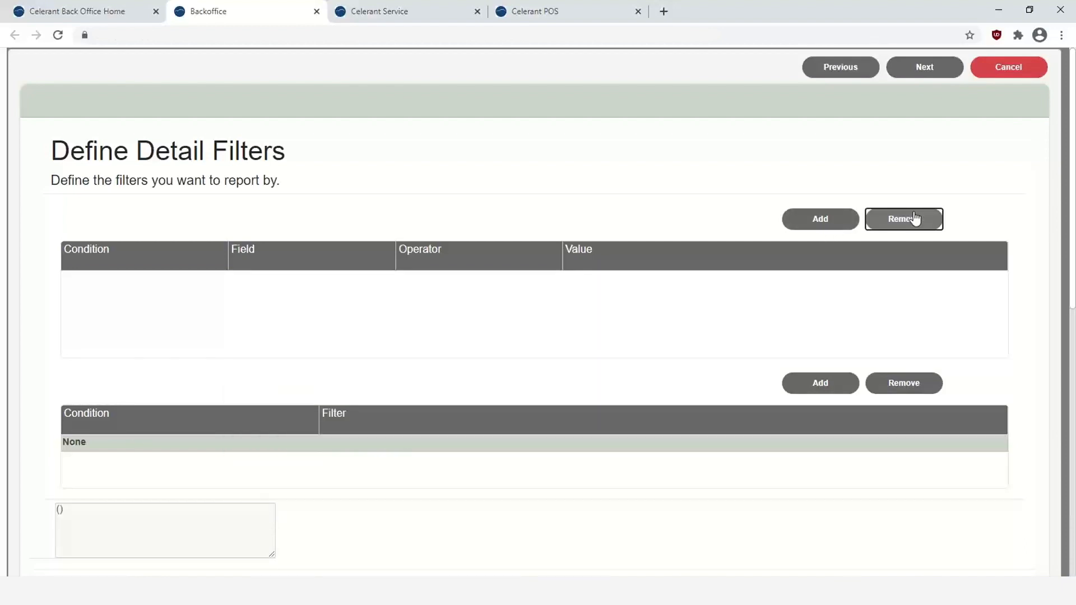
pyautogui.click(929, 72)
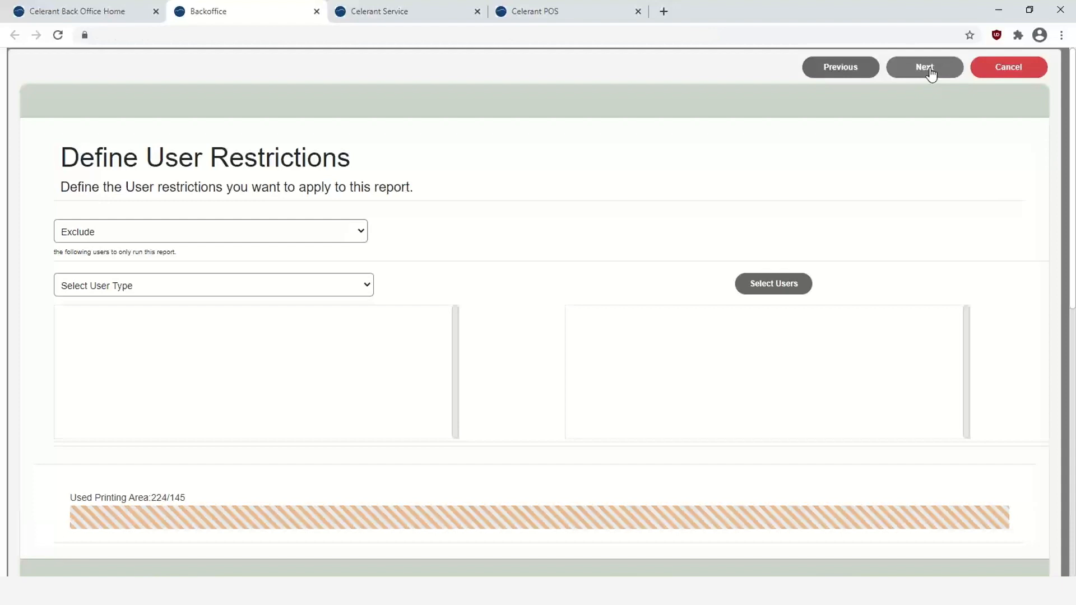
# - Finish the wizard, preview the report, and expand the DAMAGED group's products
pyautogui.click(929, 70)
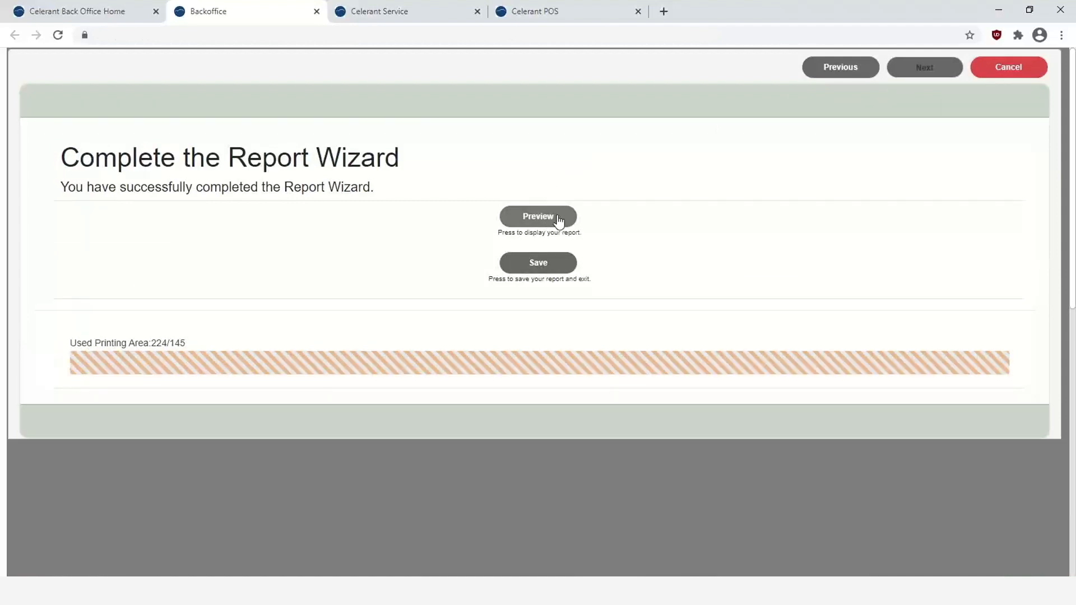
pyautogui.click(539, 220)
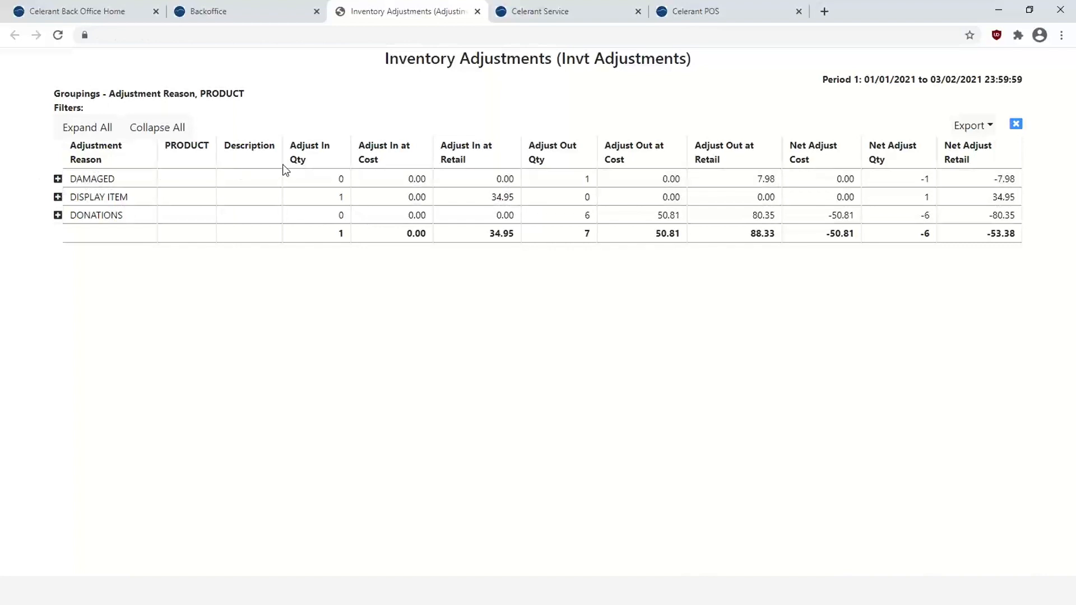
pyautogui.click(58, 179)
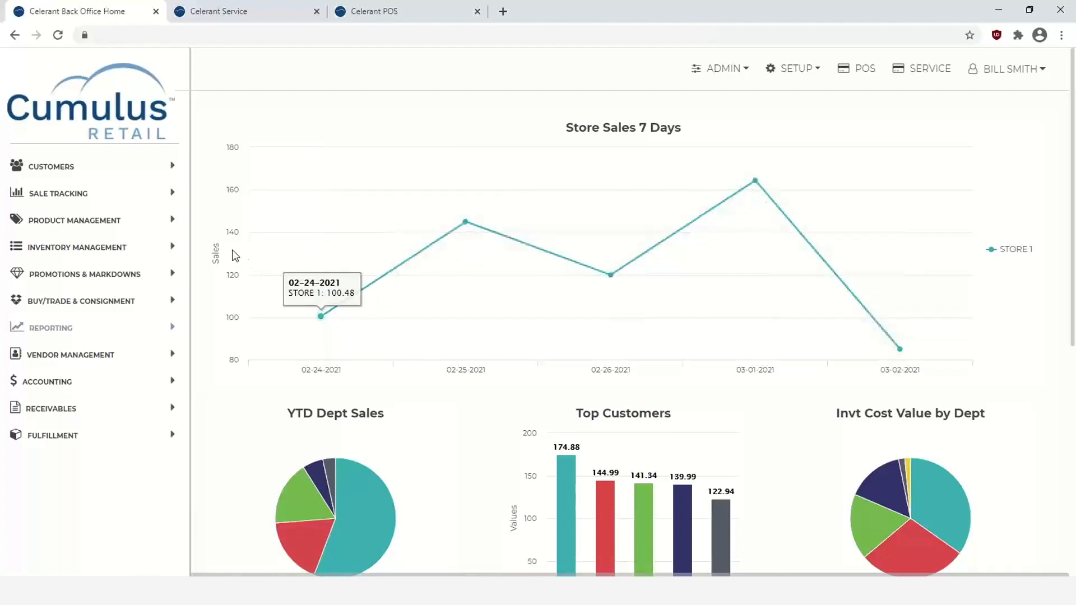
# - Switch to Celerant Service and open the Consignment page
pyautogui.click(246, 13)
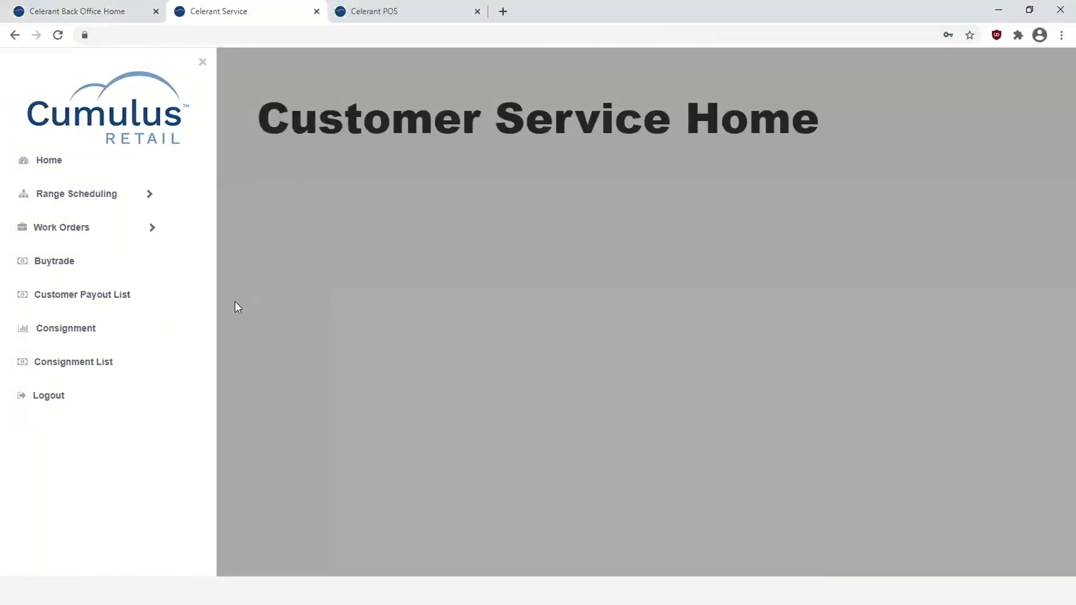
pyautogui.click(73, 335)
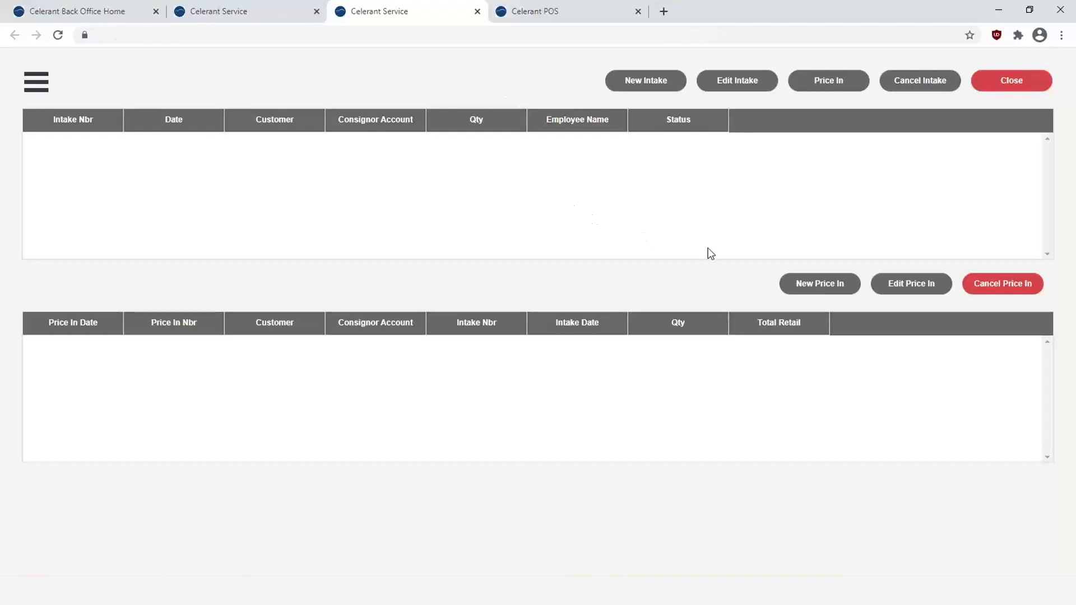
# - Begin a new price-in and attach the consignor found through a customer search
pyautogui.click(816, 285)
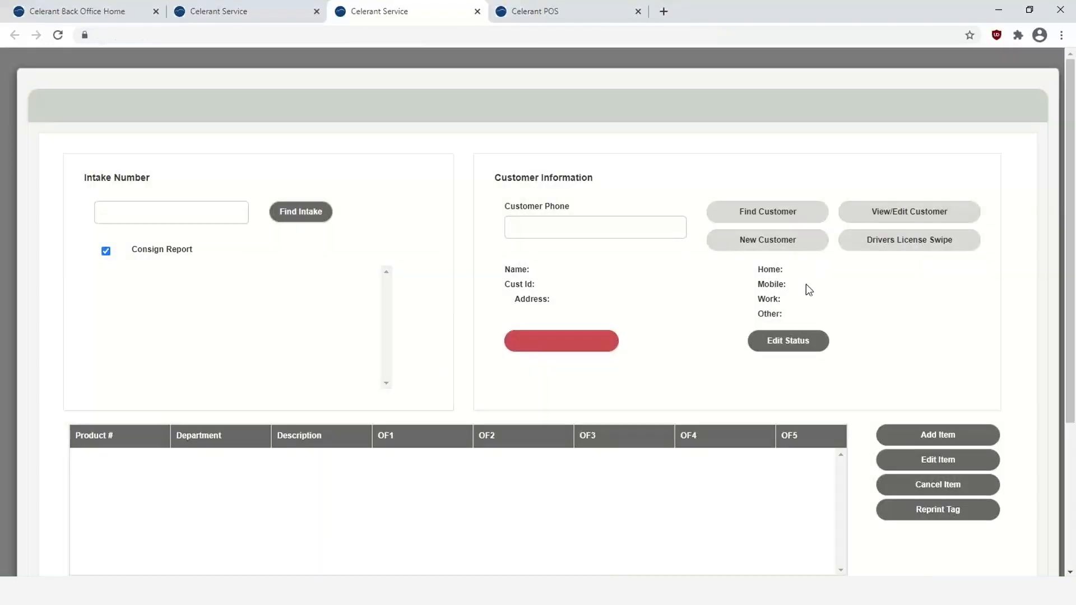
pyautogui.click(759, 219)
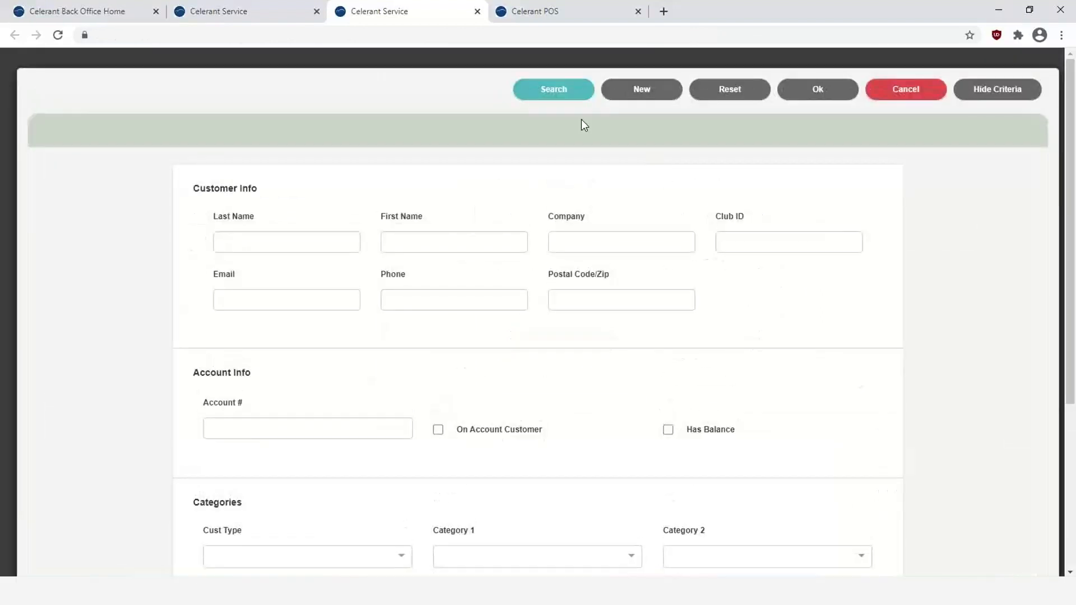
pyautogui.click(549, 94)
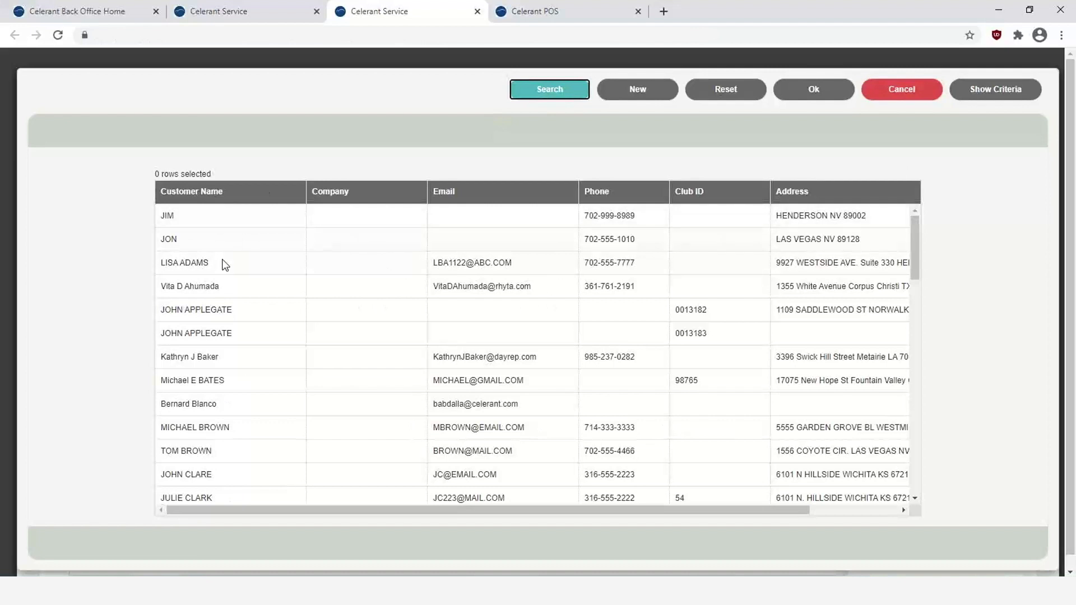
pyautogui.click(225, 264)
pyautogui.click(824, 91)
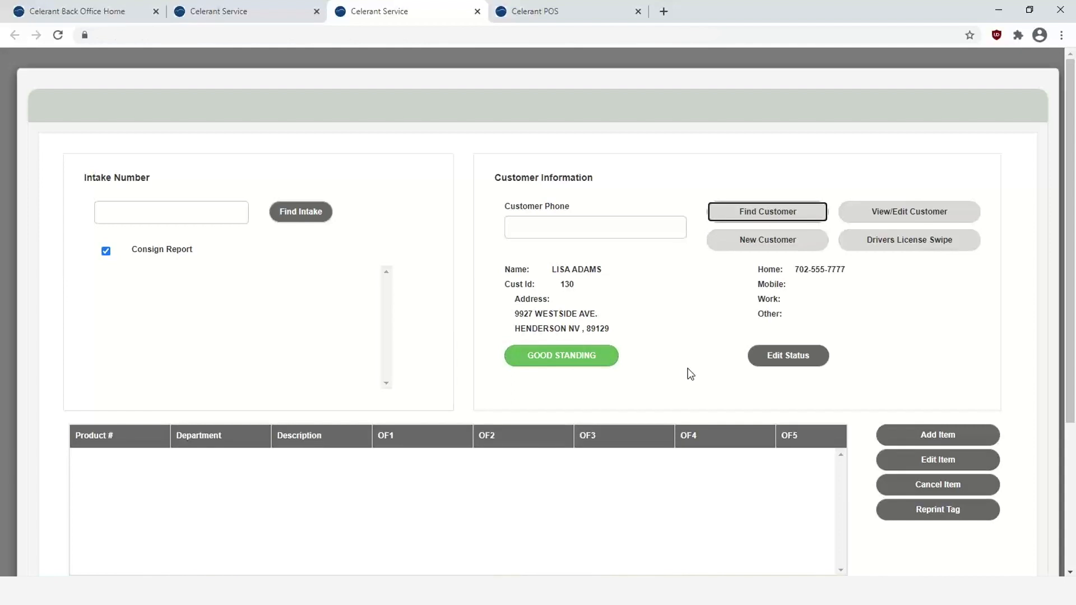
# - Add a new intake item classified as Accessories > Jewelry with brand CELERANT
pyautogui.click(939, 435)
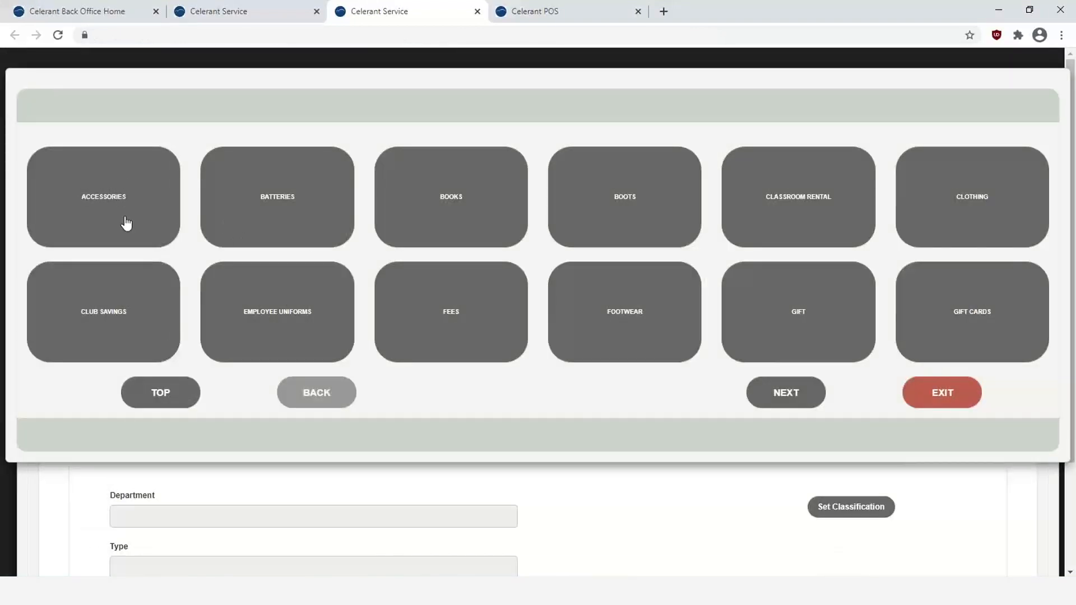
pyautogui.click(126, 223)
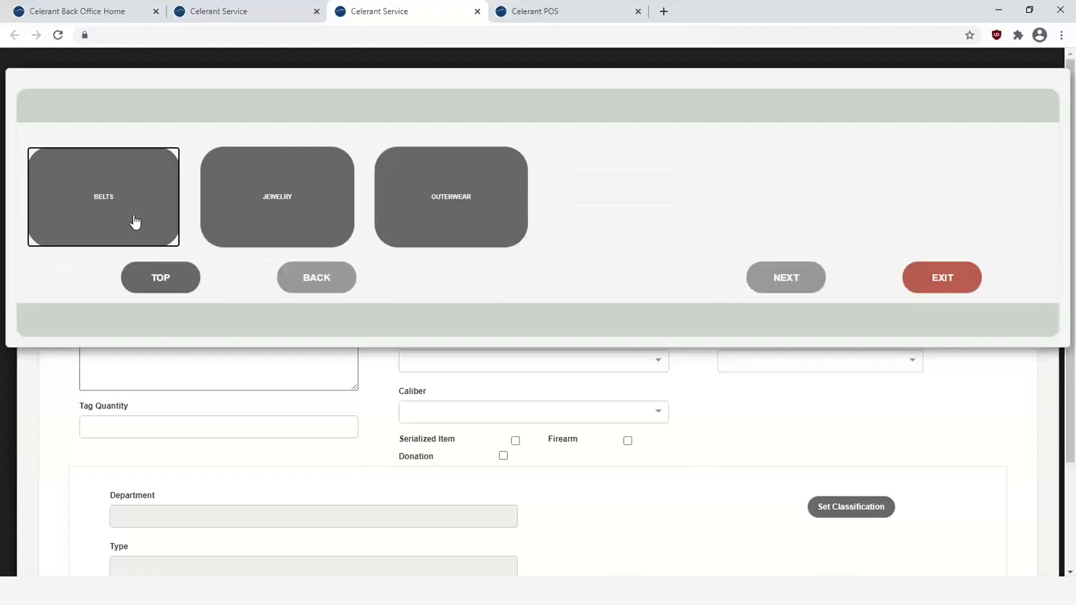
pyautogui.click(292, 218)
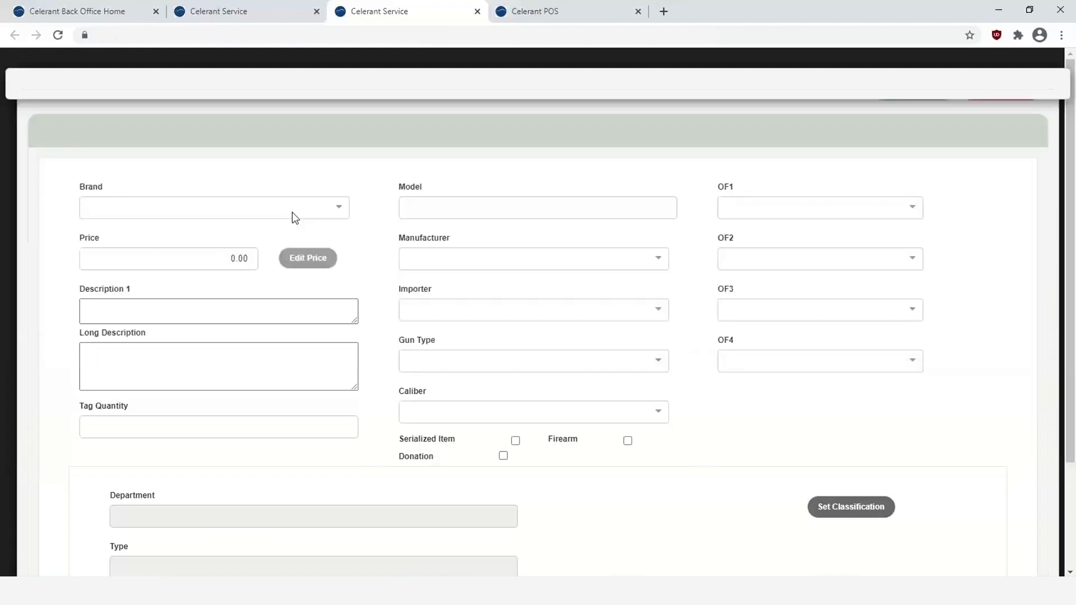
pyautogui.click(255, 204)
pyautogui.write('ER')
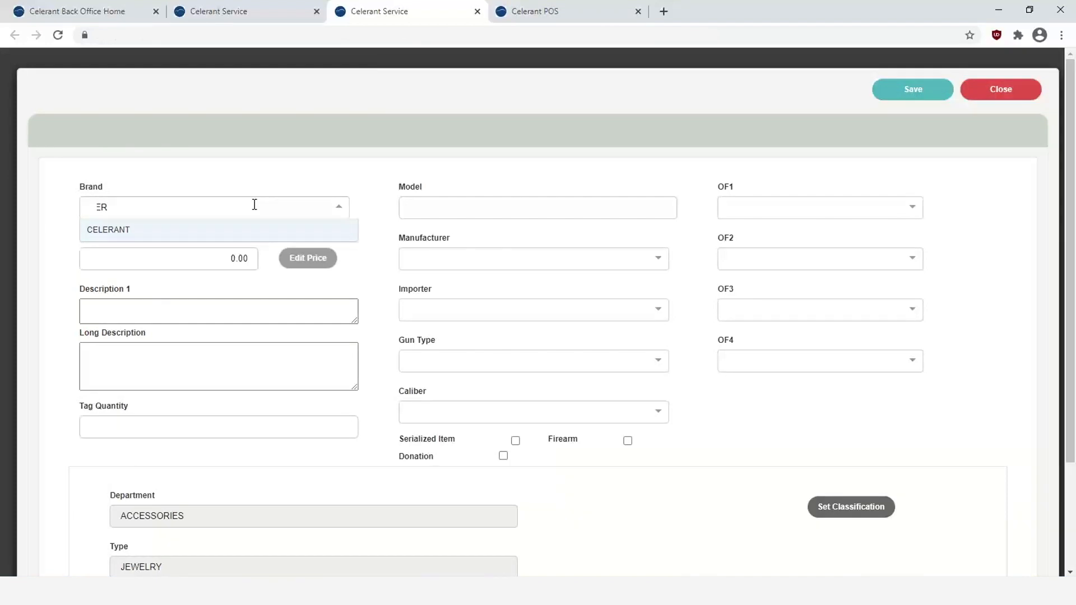
pyautogui.click(205, 229)
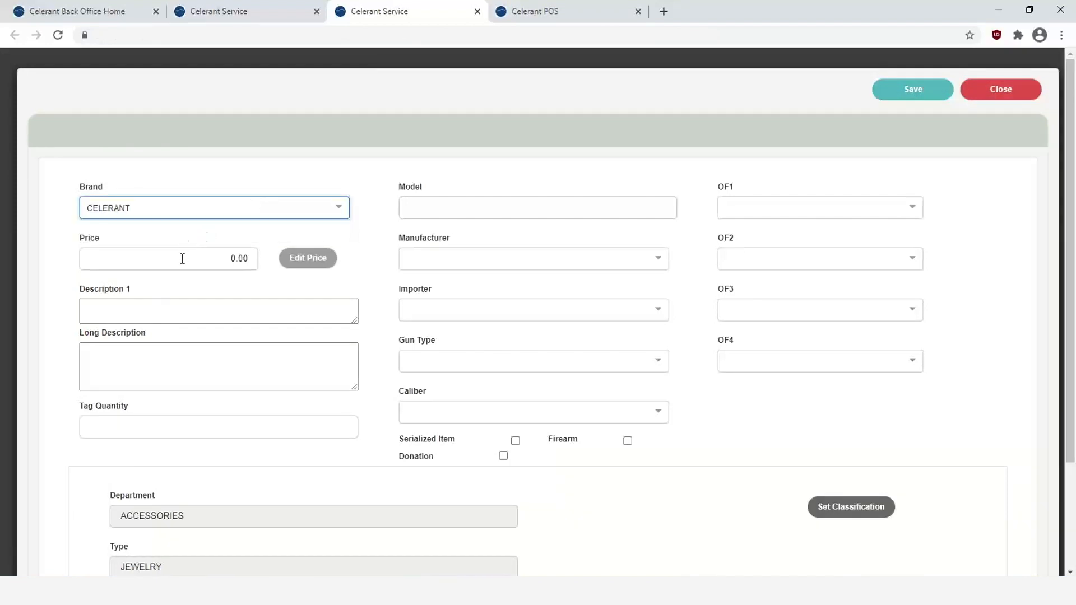
# - Enter price 100.00 and description 'CUSTOM NECKLACE WITH SEAGLASS', then save it as item 2214
pyautogui.click(182, 258)
pyautogui.write('100')
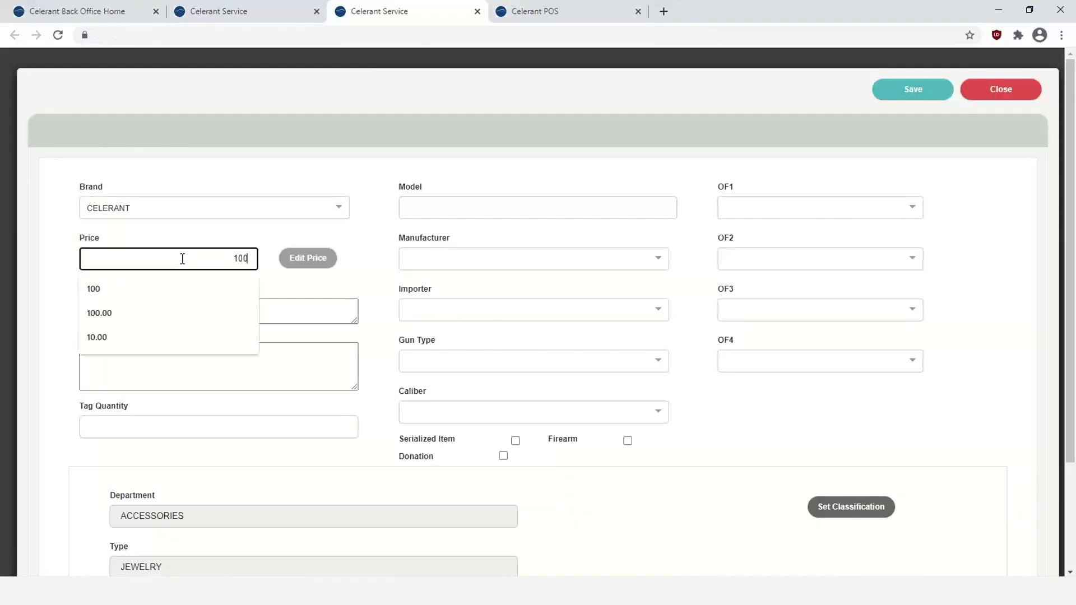
pyautogui.write('.00')
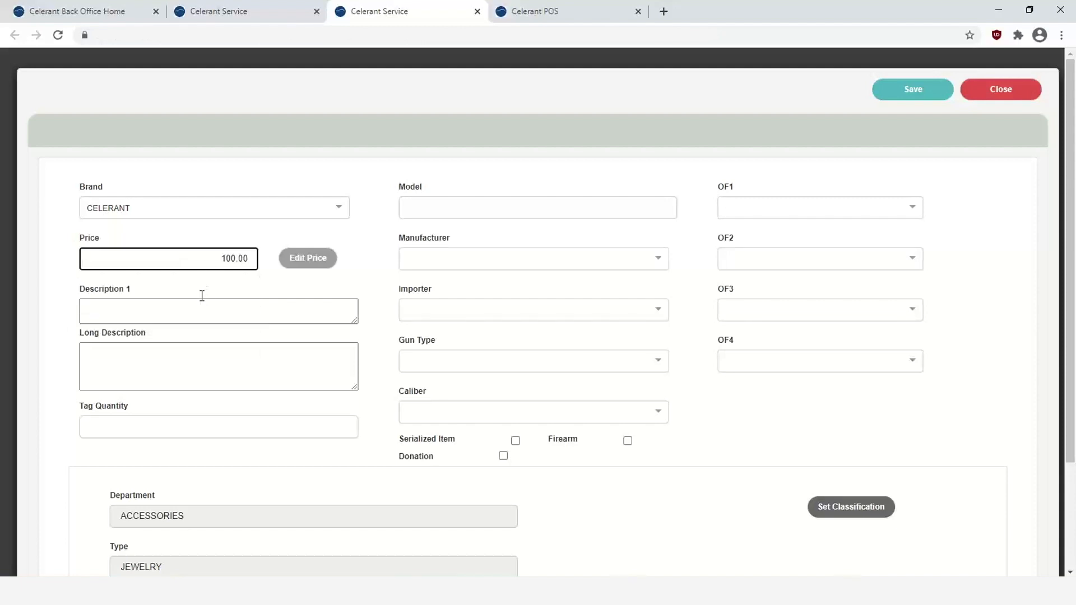
pyautogui.click(185, 311)
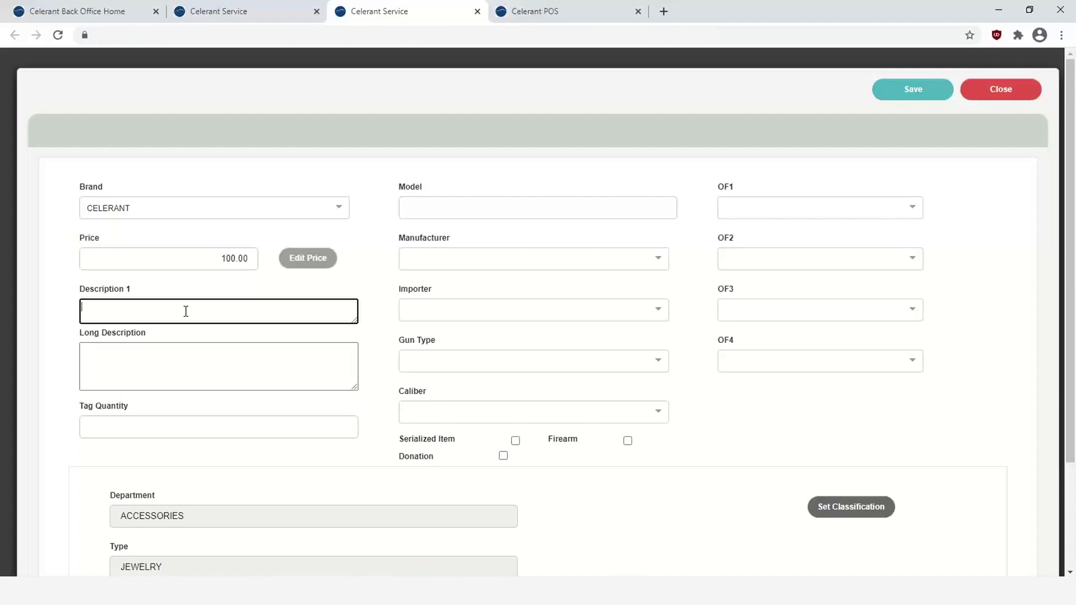
pyautogui.write('CUSTOM NECKLACE WITH SEAGLASS')
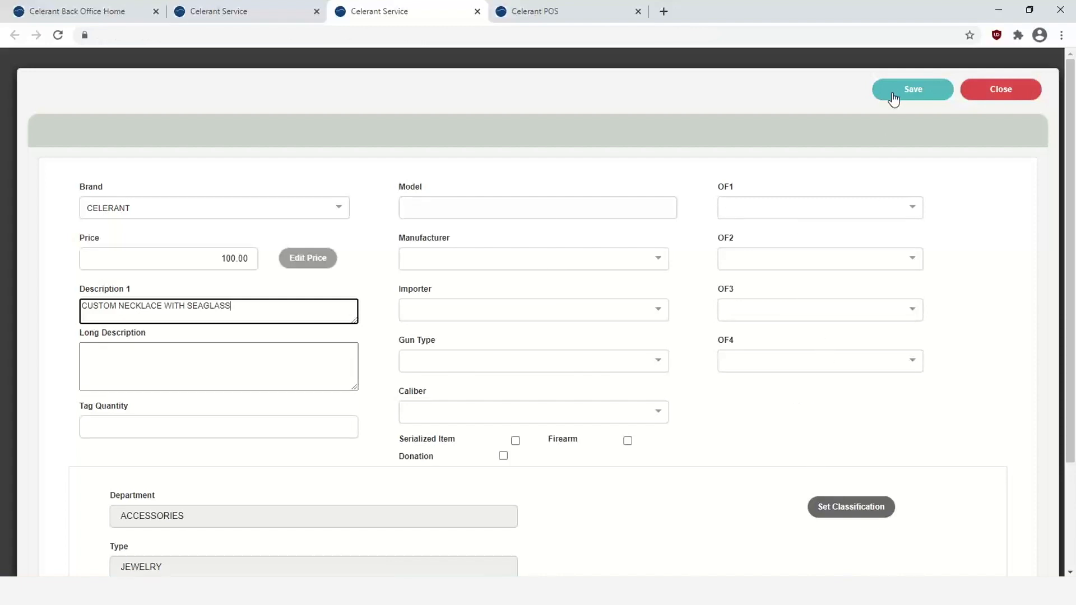
pyautogui.click(911, 92)
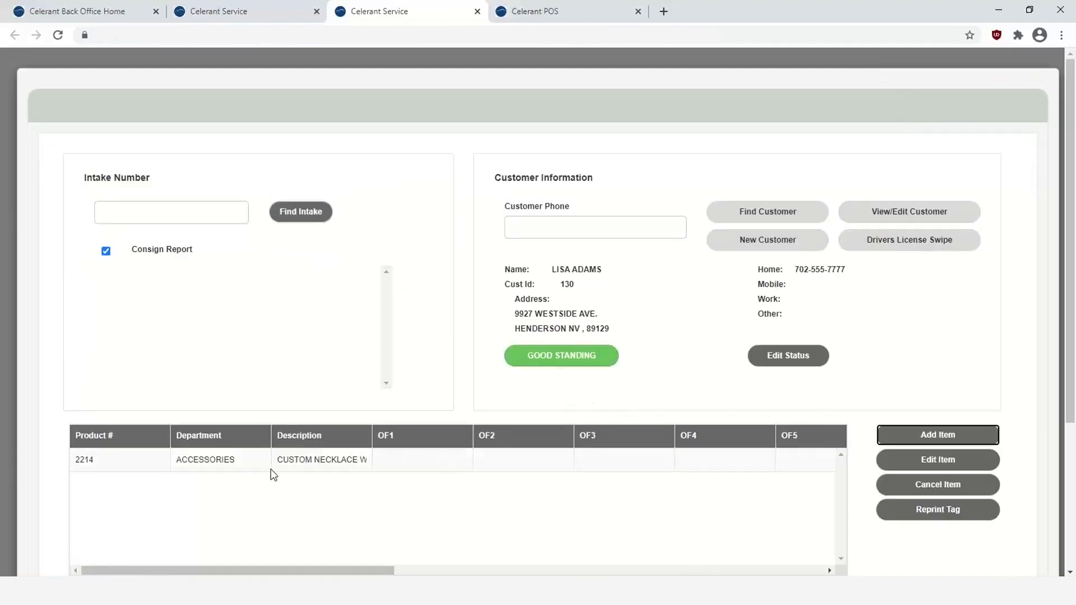
# - Select item 2214 and finalize the intake with Save Complete
pyautogui.click(252, 463)
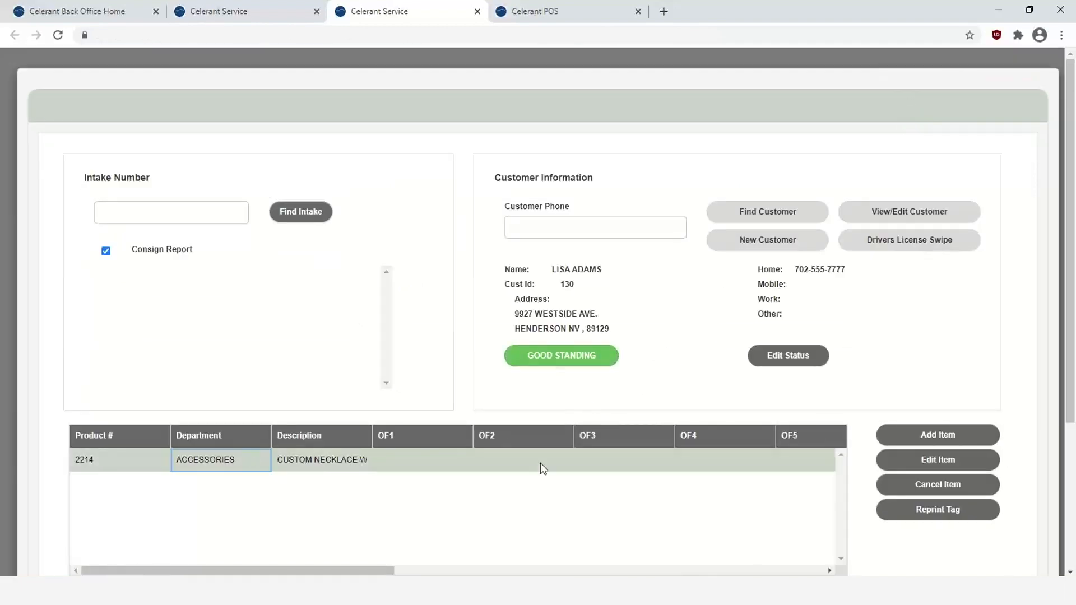
pyautogui.scroll(-3, 541, 468)
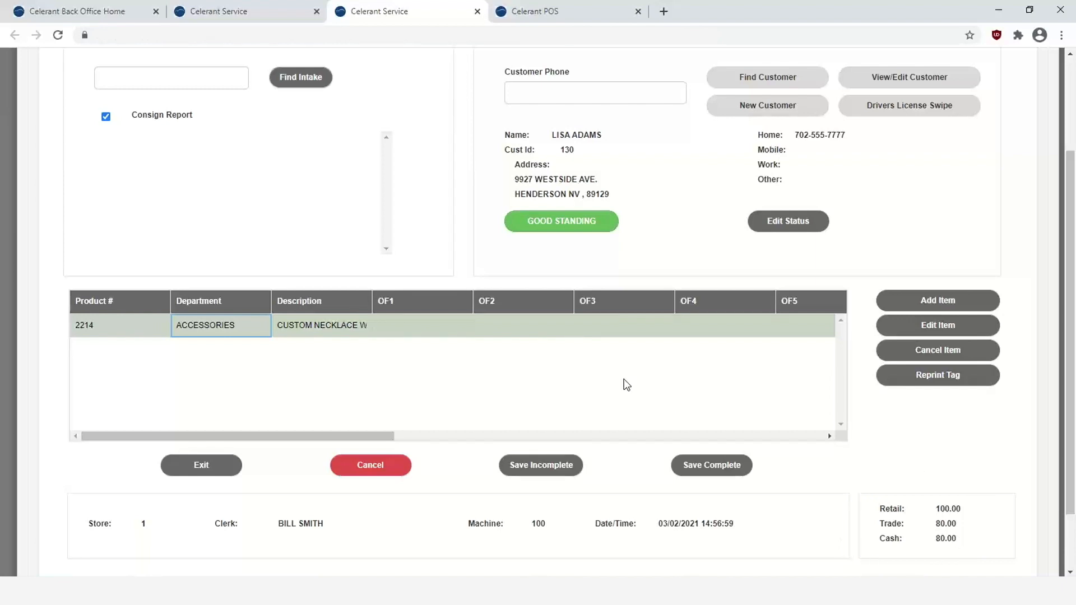
pyautogui.click(717, 467)
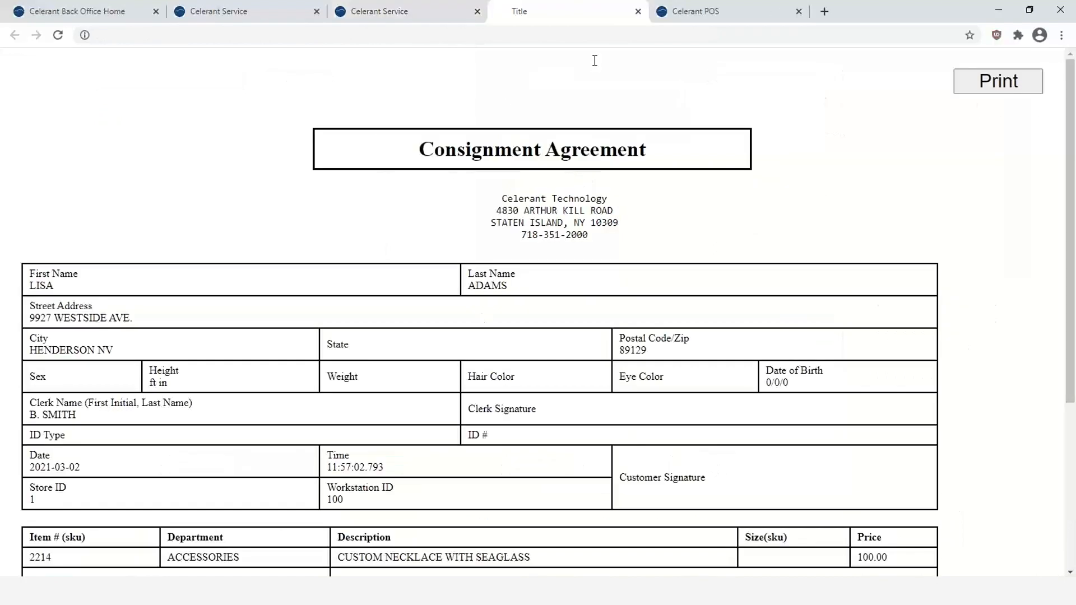
# - Close the Consignment Agreement and exit the intake service form
pyautogui.click(638, 11)
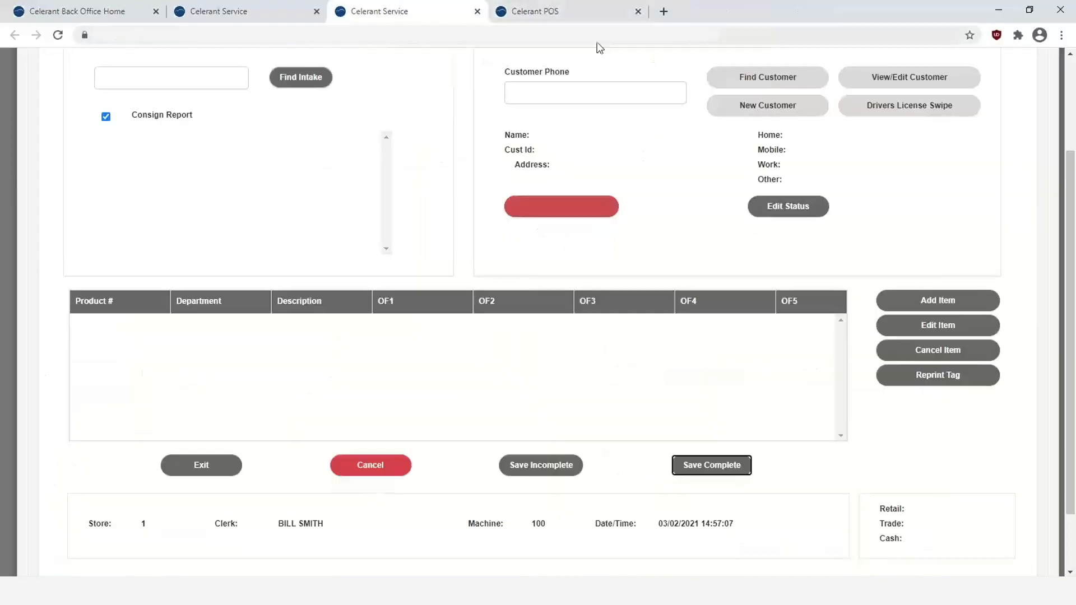
pyautogui.click(203, 467)
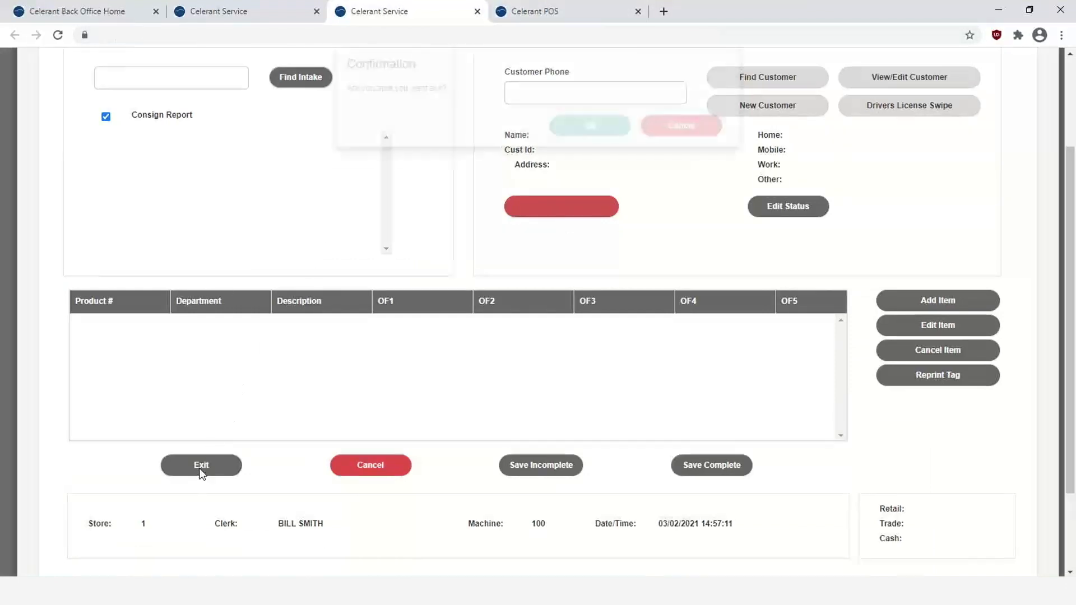
pyautogui.click(590, 149)
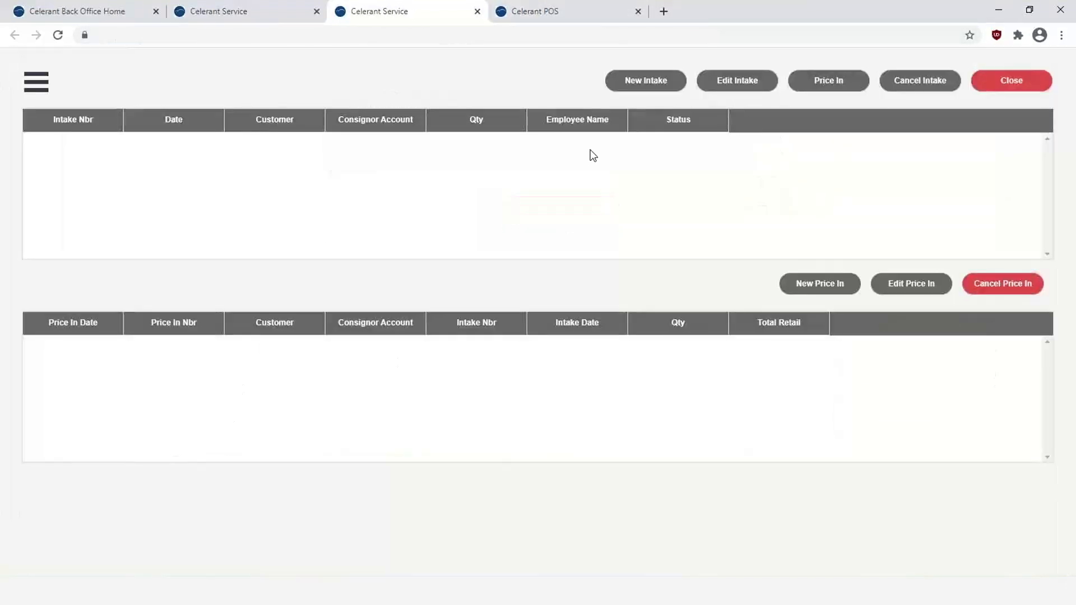
# - Search Back Office Product Management > Products for product number 2214
pyautogui.click(94, 16)
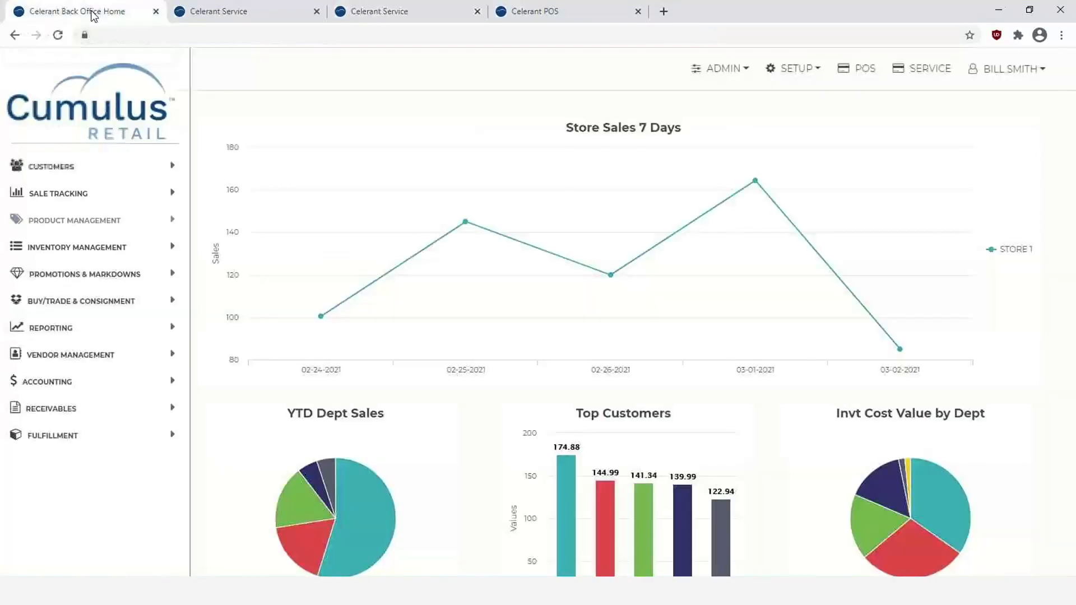
pyautogui.click(78, 222)
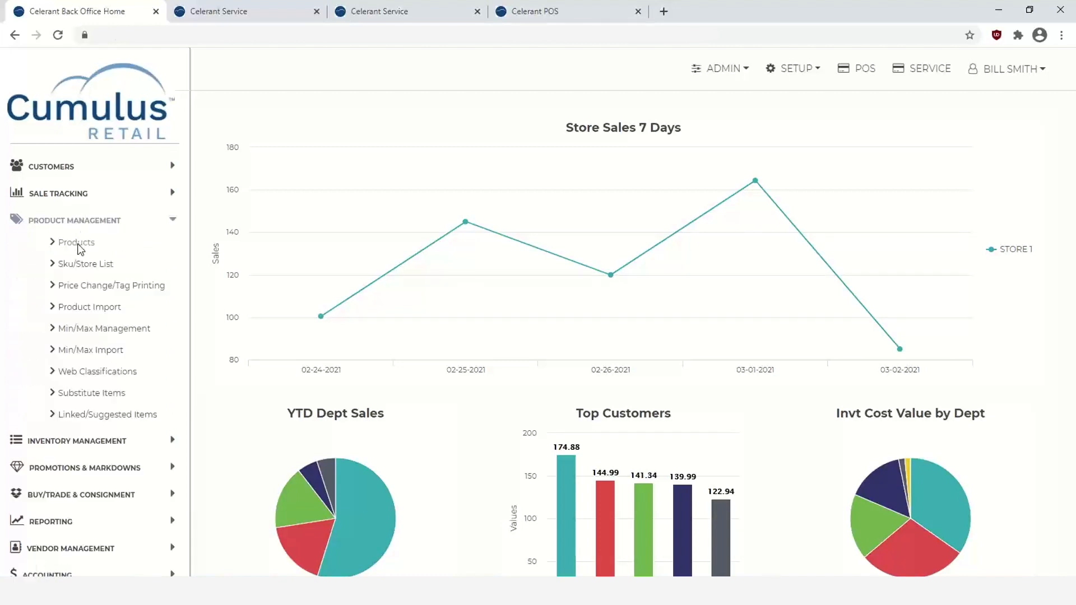
pyautogui.click(79, 247)
pyautogui.click(509, 228)
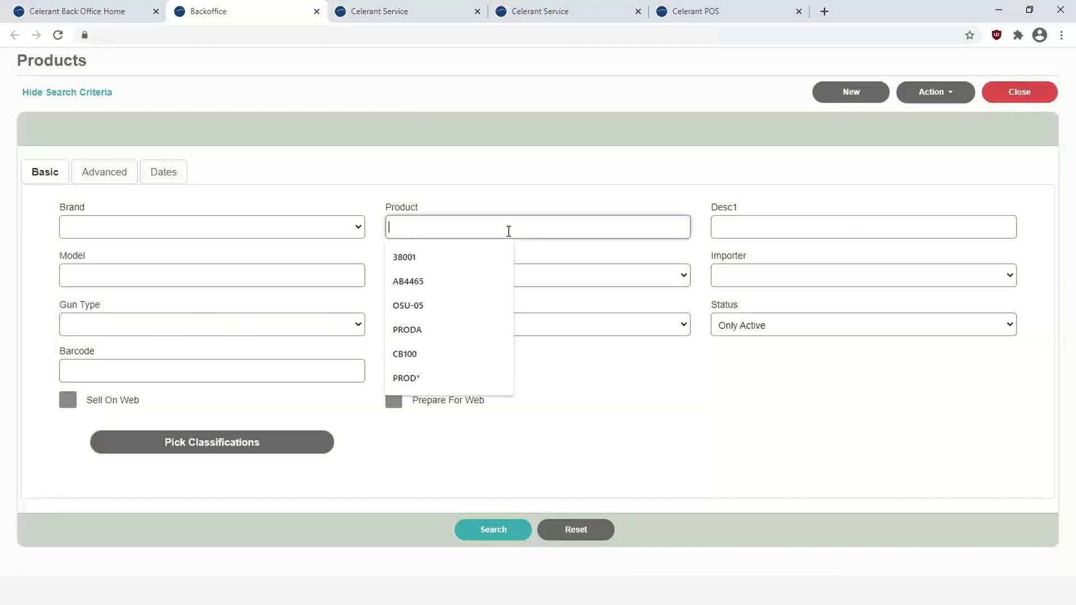
pyautogui.write('2214')
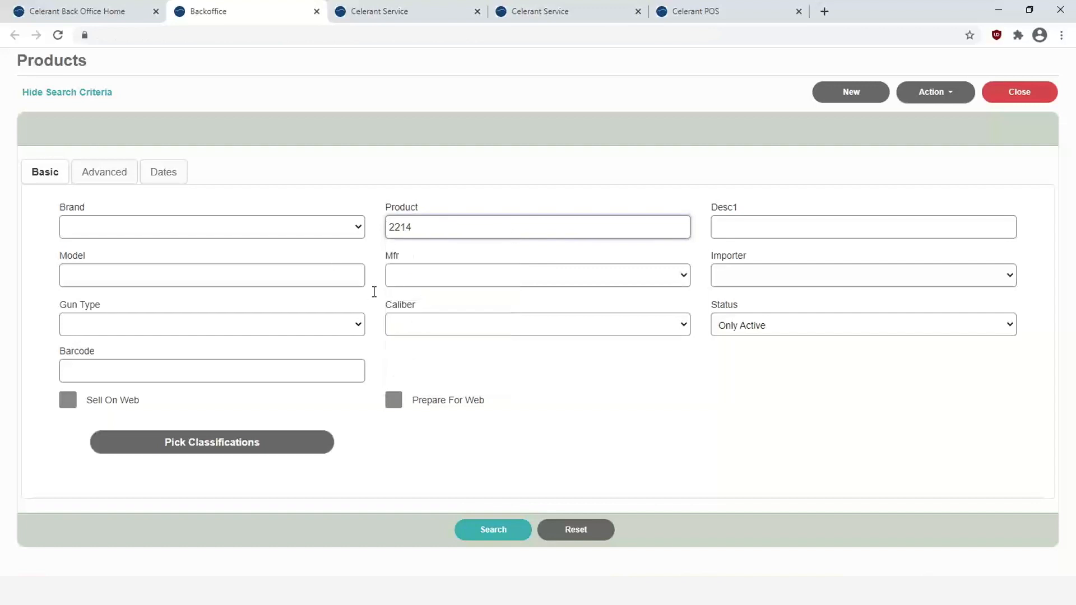
pyautogui.click(488, 533)
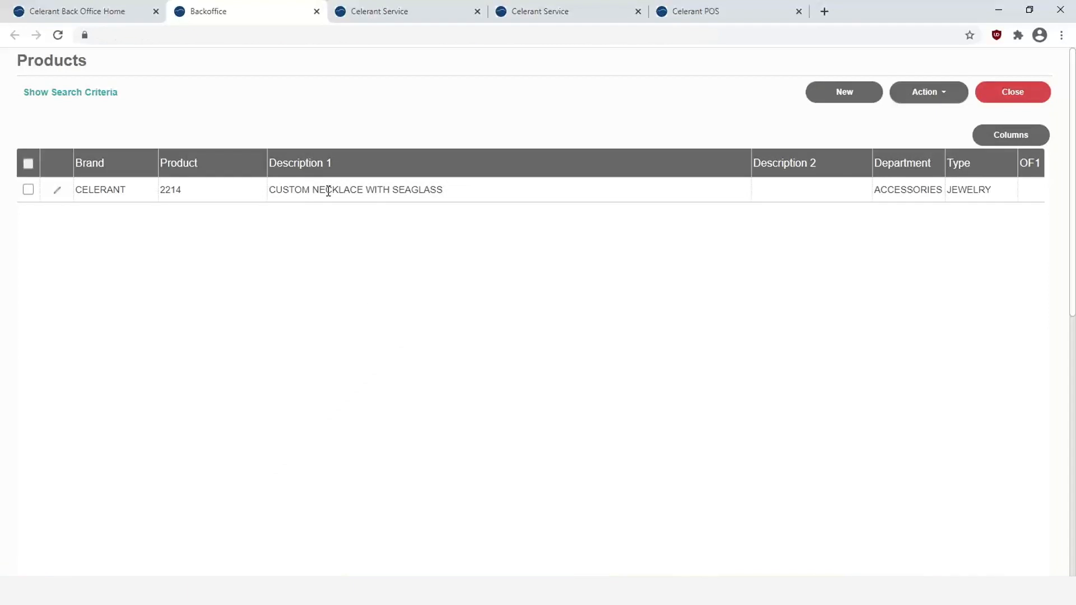
# - Review product 2214's record (price 100.00, 1 on hand), cancel without saving, and return Home
pyautogui.click(57, 191)
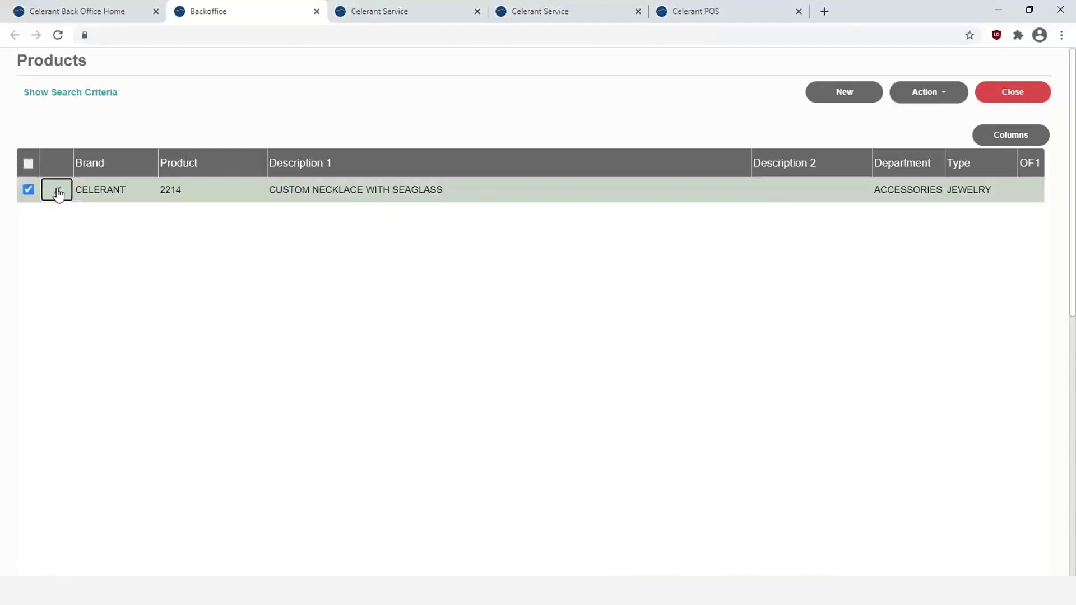
pyautogui.scroll(-1, 514, 374)
pyautogui.scroll(-5, 514, 372)
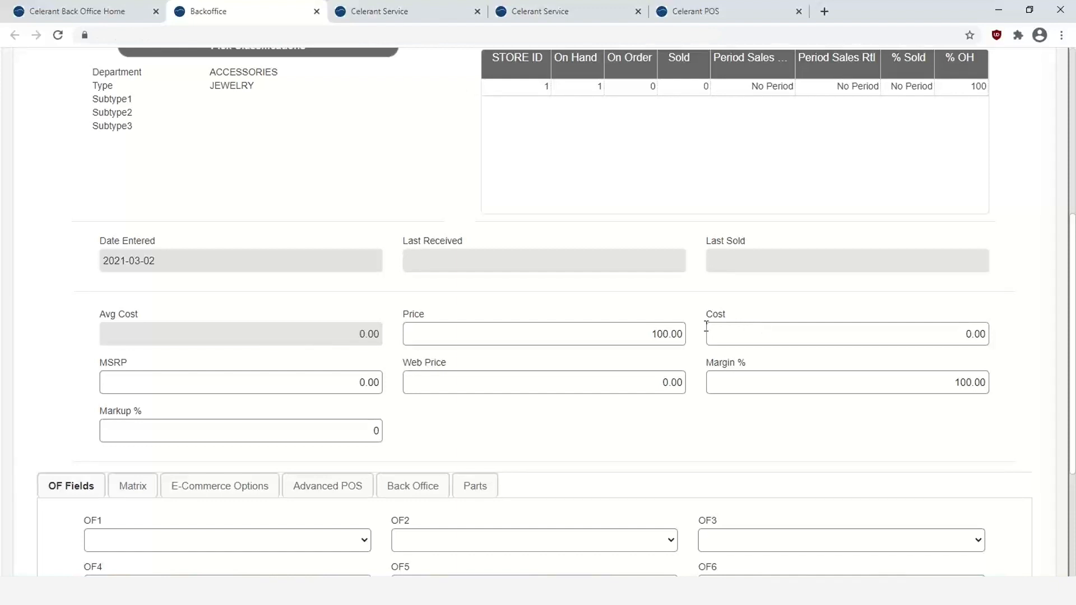
pyautogui.scroll(6, 701, 332)
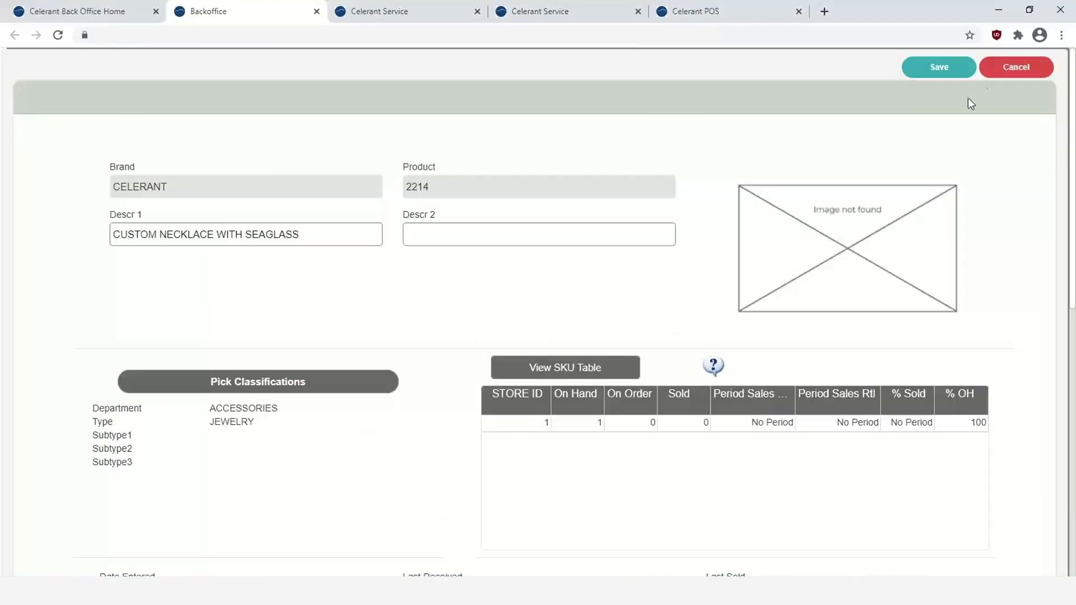
pyautogui.click(1011, 66)
pyautogui.click(546, 337)
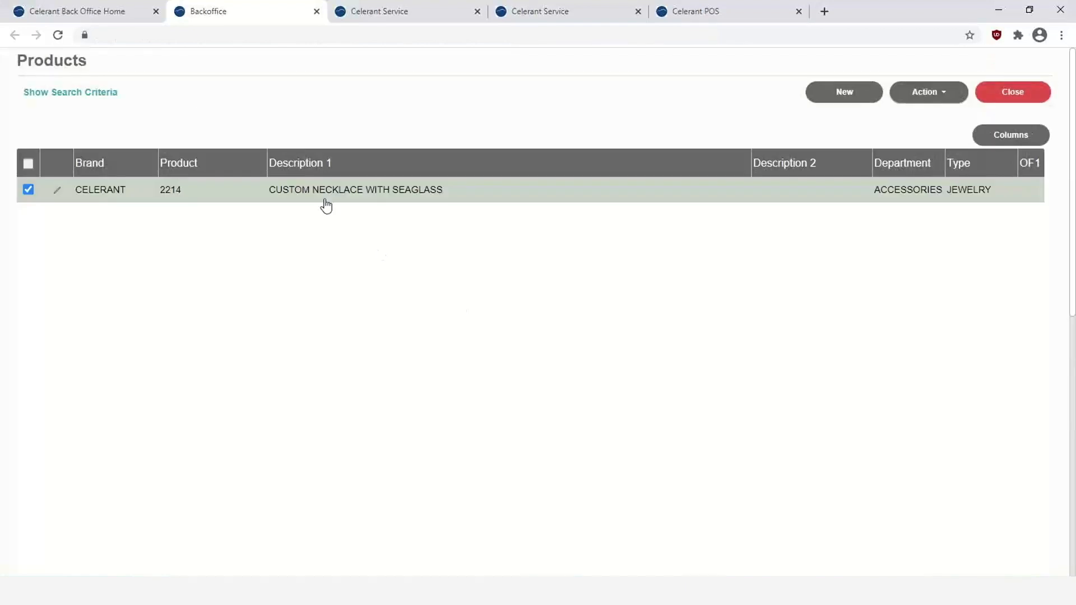
pyautogui.click(104, 14)
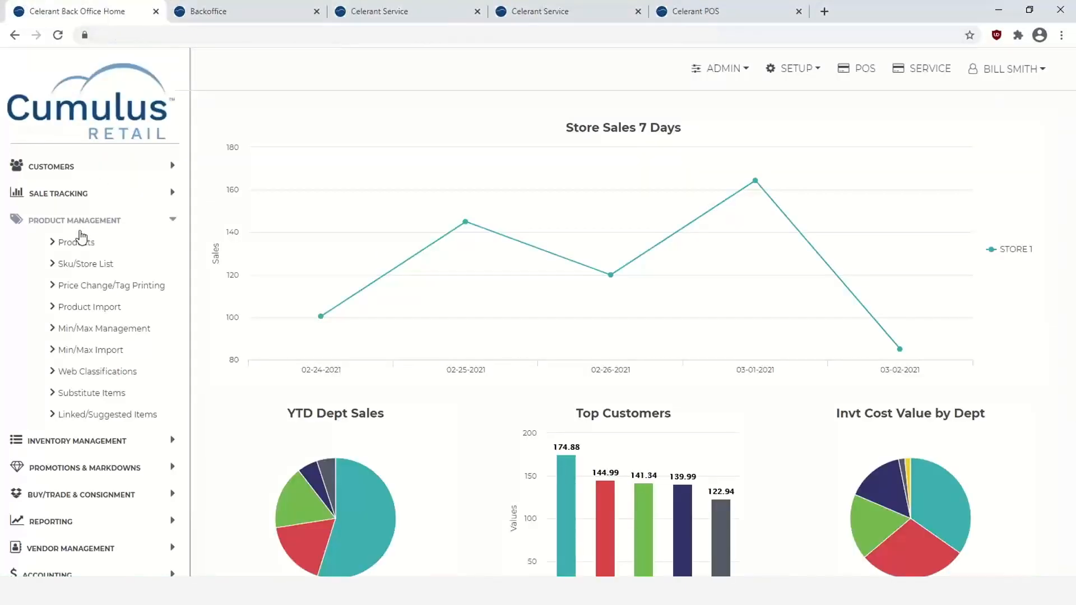
# - Search the Customers list for the consignor by last and first name
pyautogui.click(58, 168)
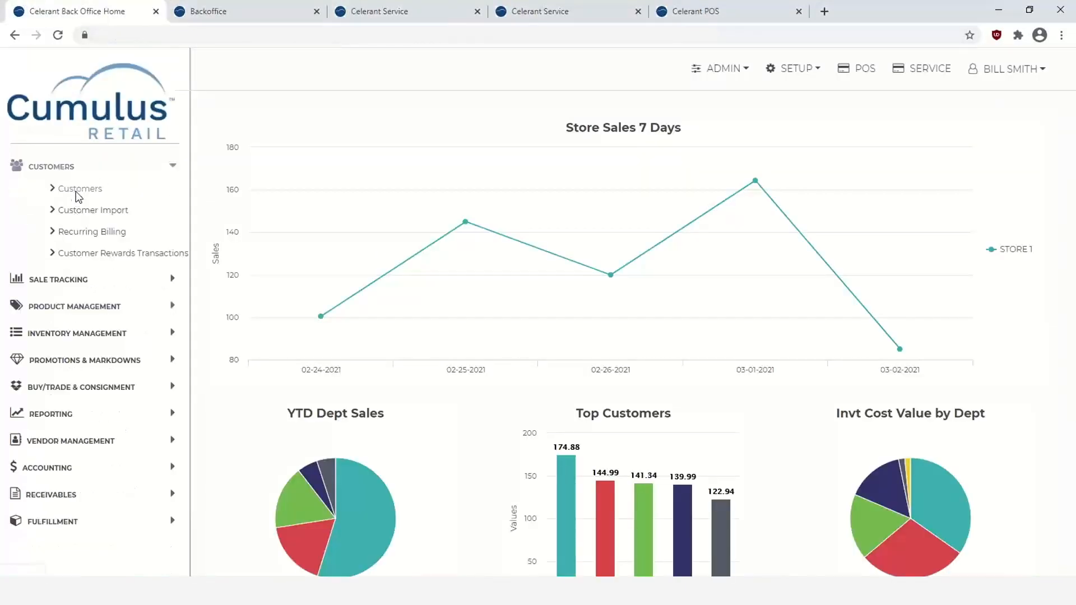
pyautogui.click(77, 188)
pyautogui.click(167, 224)
pyautogui.press('Tab')
pyautogui.press('Tab')
pyautogui.press('Tab')
pyautogui.hotkey('shift', 'Tab')
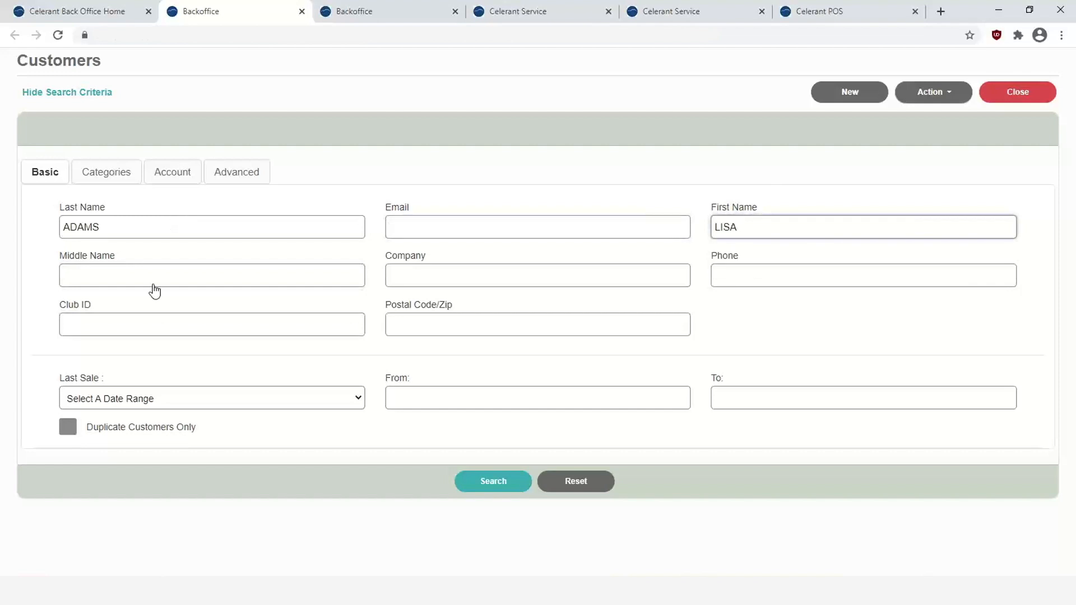
pyautogui.click(467, 478)
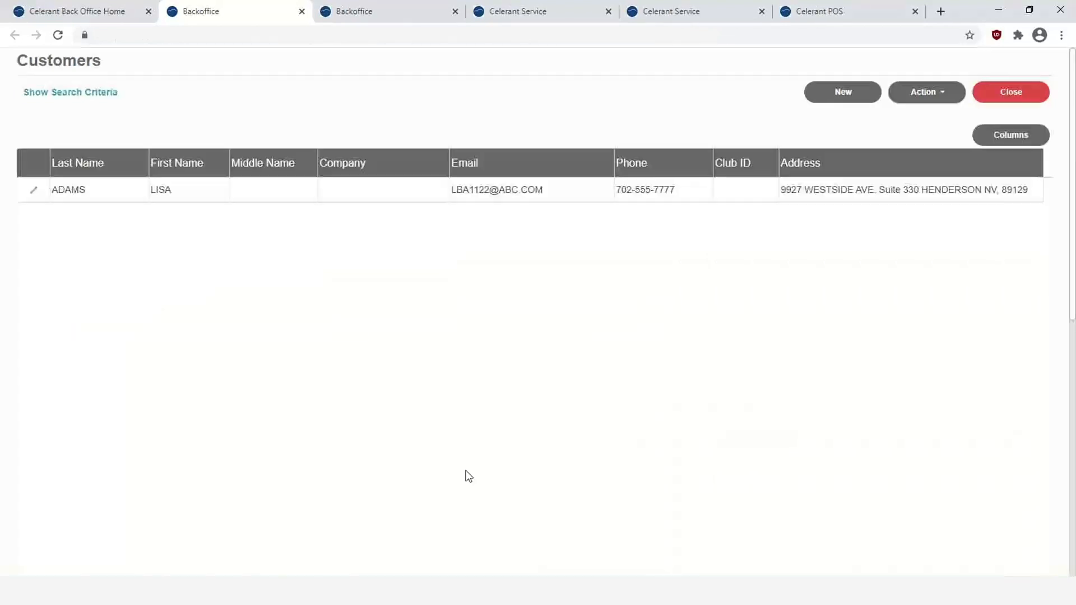
# - Check the consignor's consignment credit (0.00 available), then exit the record without saving
pyautogui.click(35, 195)
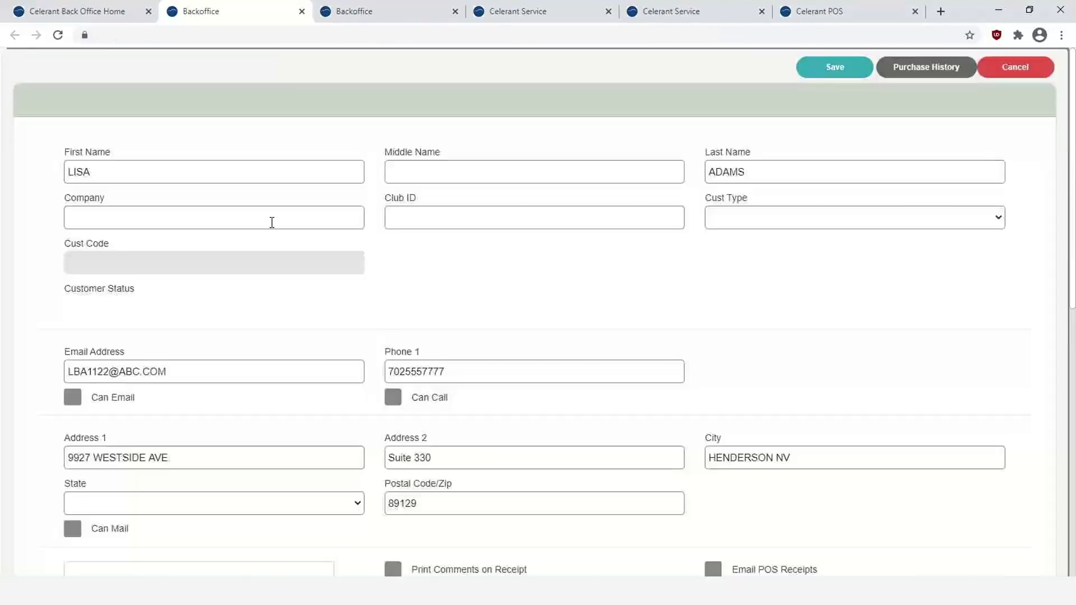
pyautogui.scroll(-5, 597, 312)
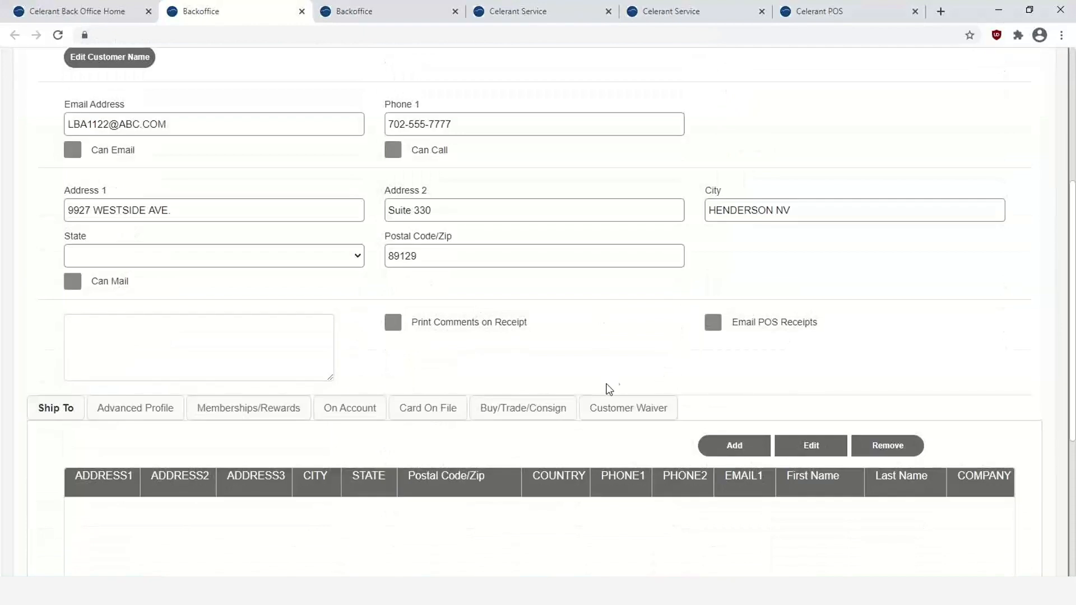
pyautogui.click(525, 411)
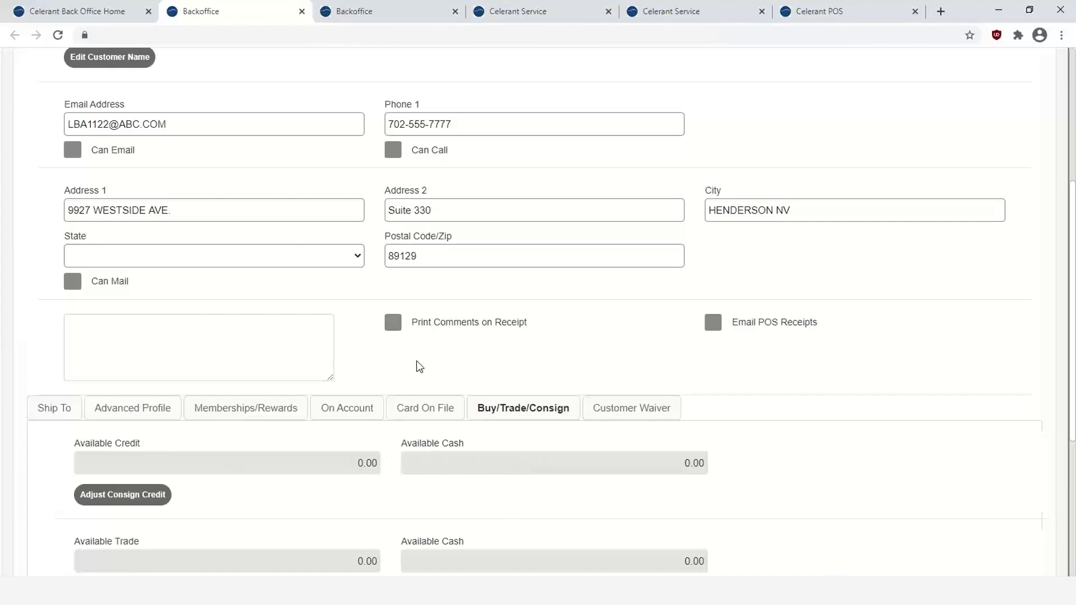
pyautogui.scroll(5, 906, 103)
pyautogui.click(1016, 67)
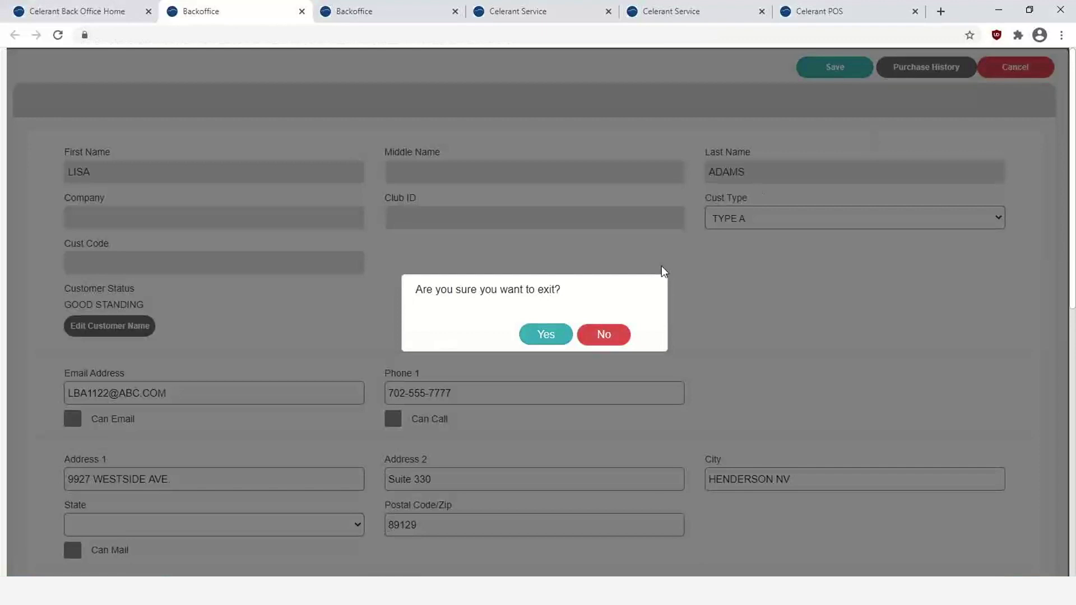
pyautogui.click(554, 336)
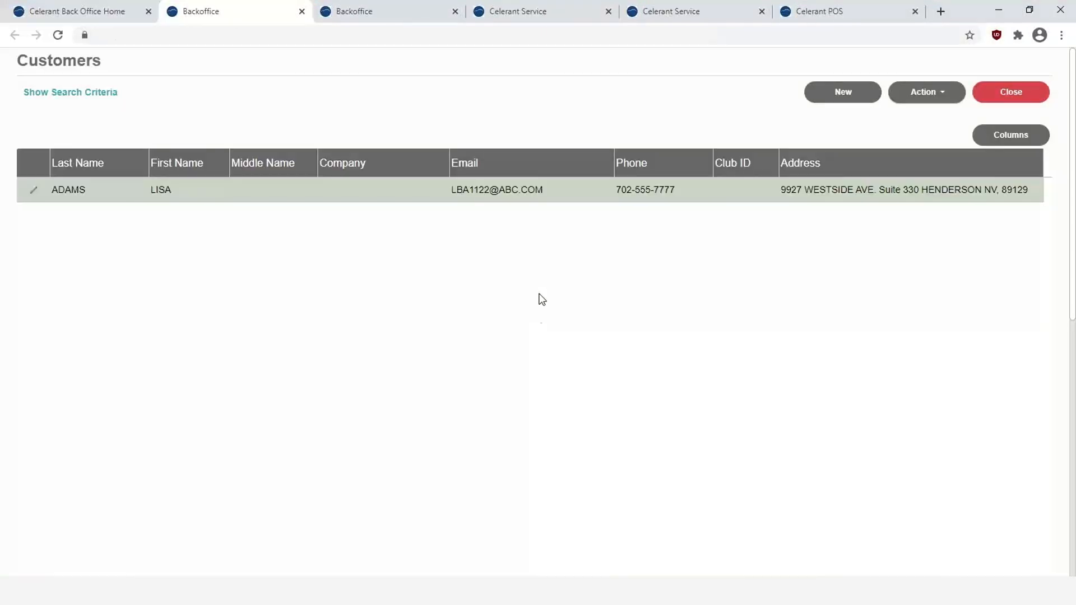
# - Ring up product 2214 in POS, totalling 107.50 with 7.50 tax
pyautogui.click(834, 16)
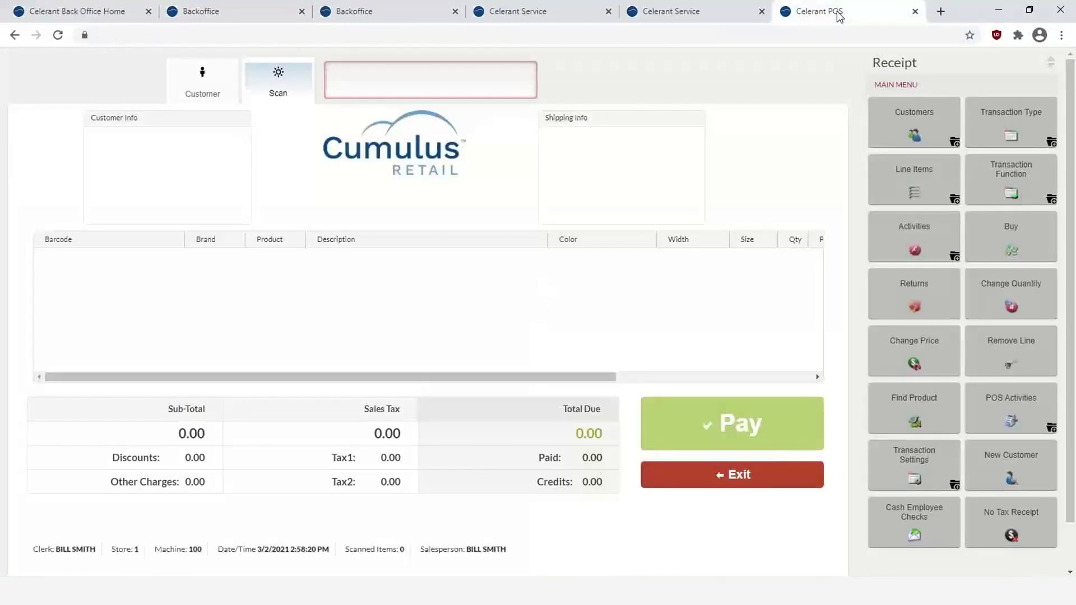
pyautogui.click(418, 79)
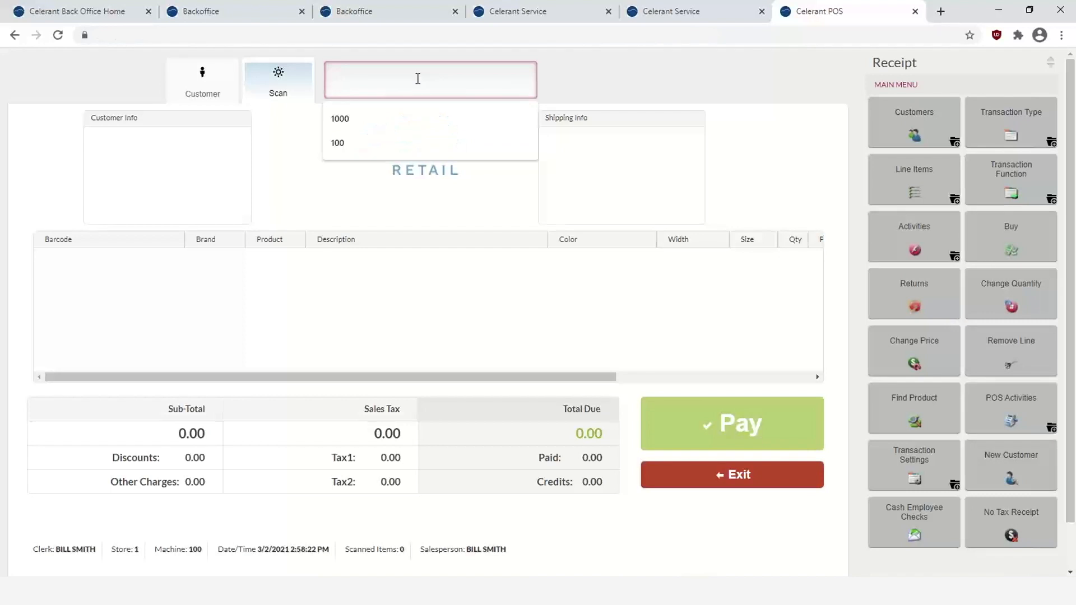
pyautogui.write('22')
pyautogui.press('Return')
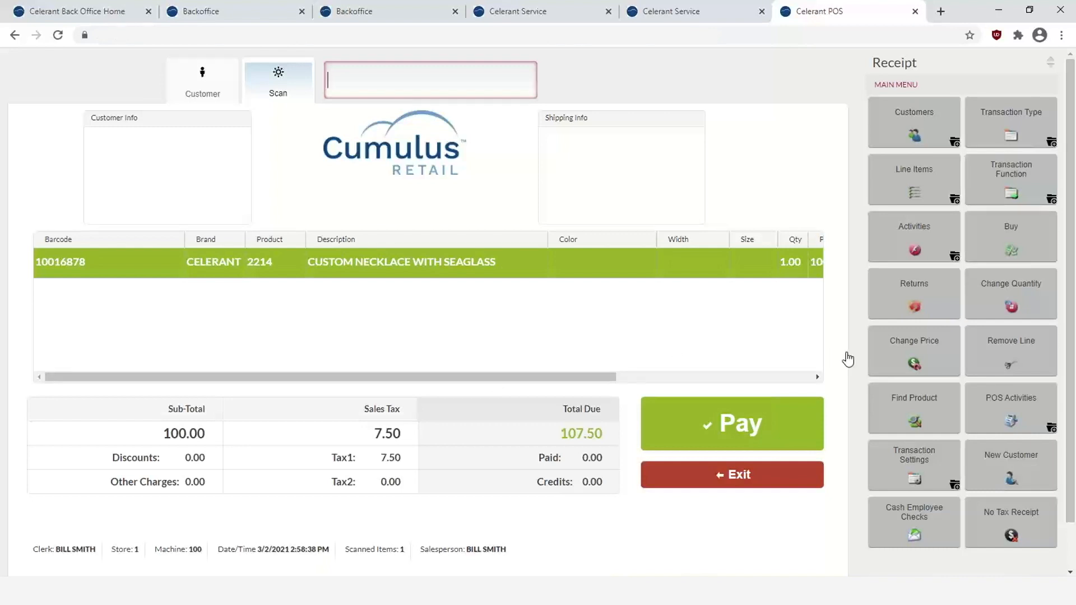
# - Apply a 15.00 CUSTOMER SERVICE discount to the necklace and start payment of 91.38
pyautogui.click(912, 355)
pyautogui.click(509, 245)
pyautogui.click(576, 302)
pyautogui.click(623, 503)
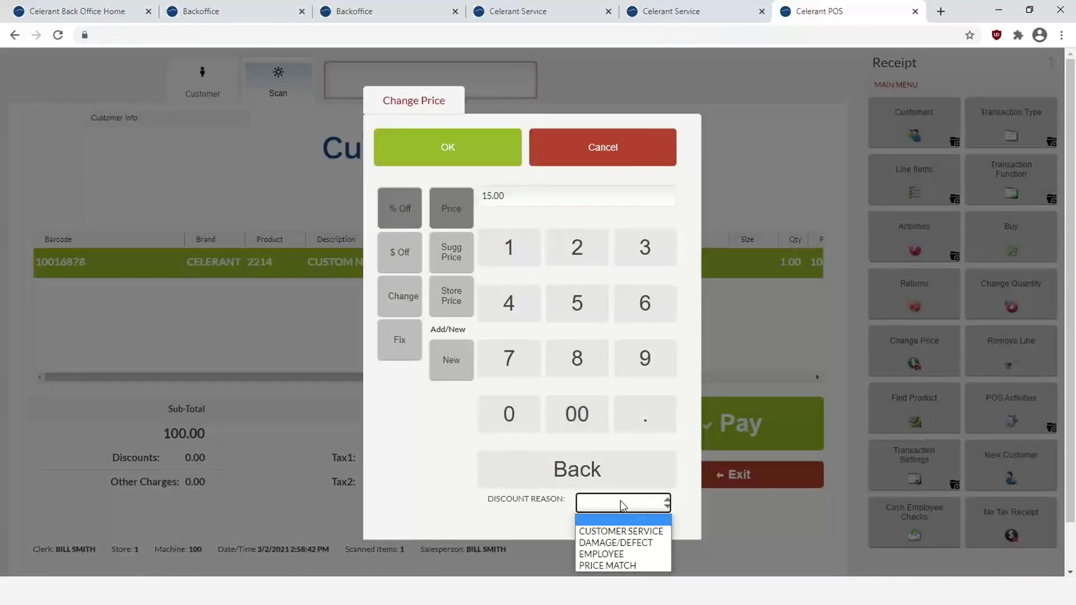
pyautogui.click(627, 525)
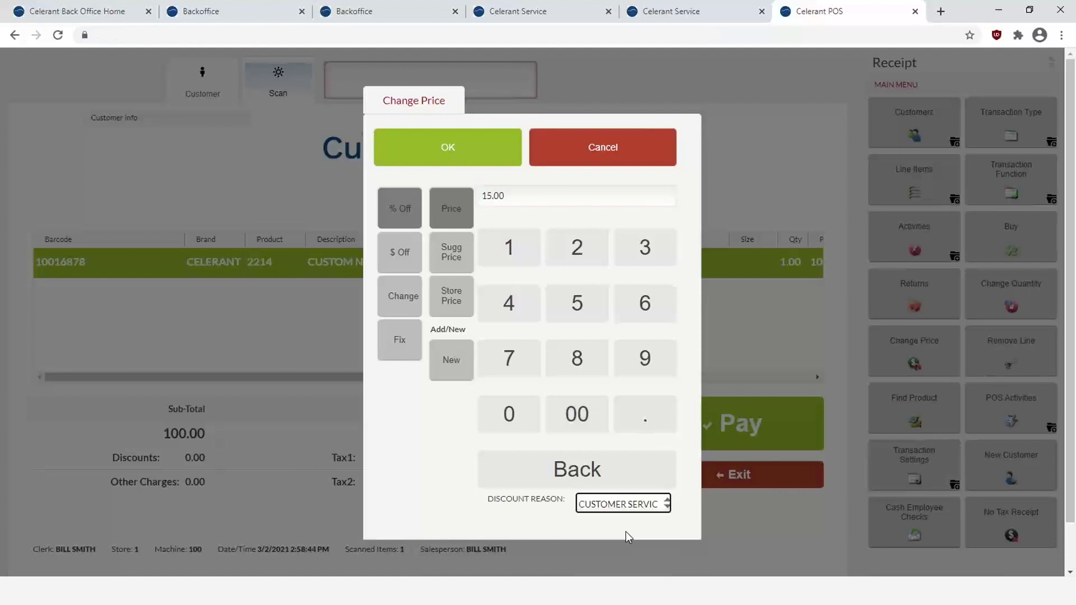
pyautogui.click(462, 165)
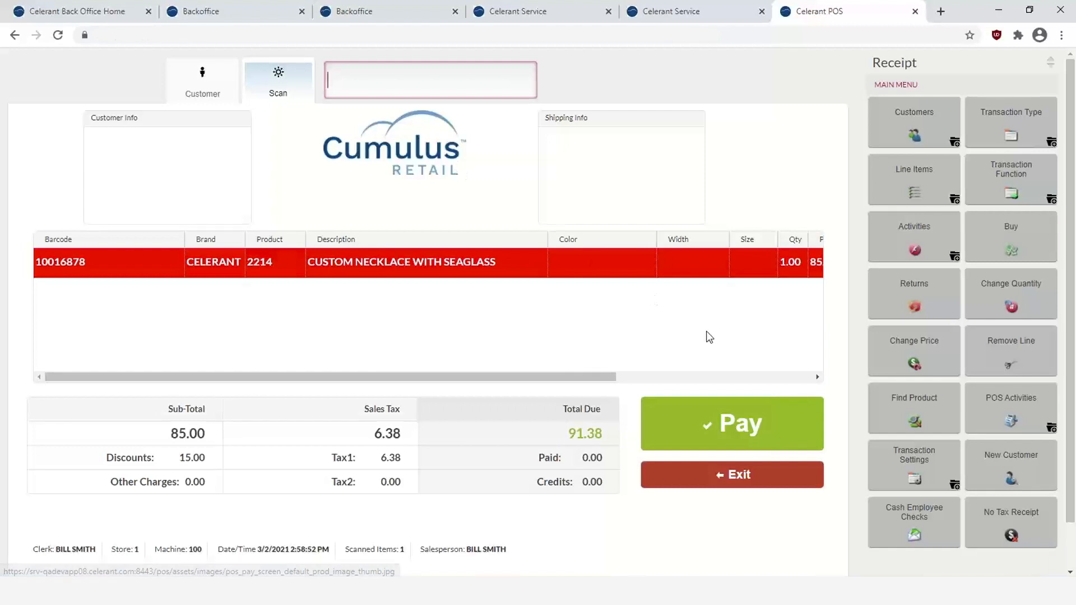
pyautogui.click(730, 430)
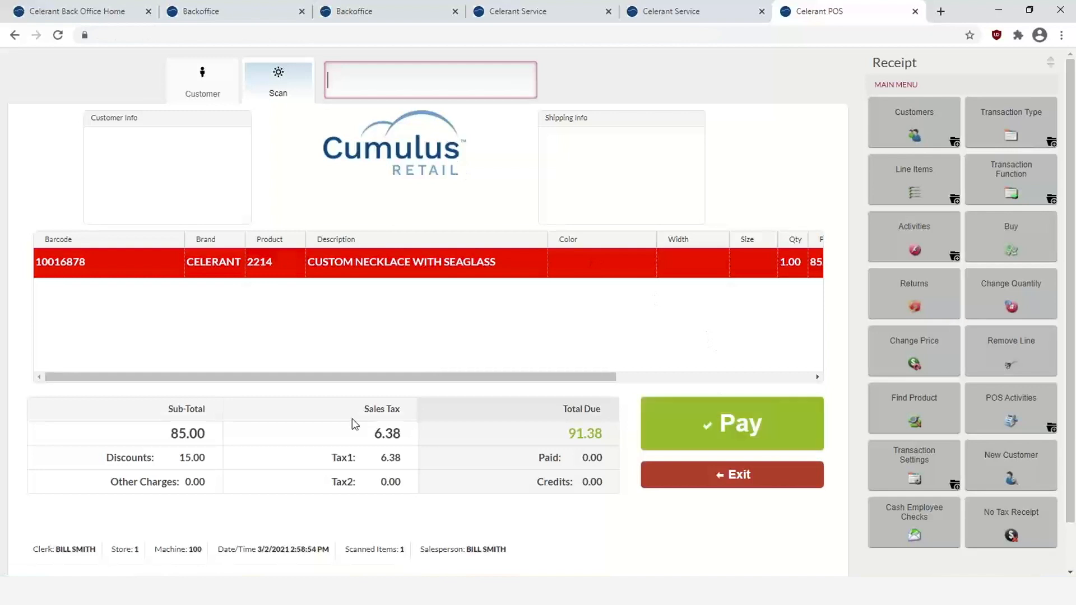
pyautogui.click(762, 429)
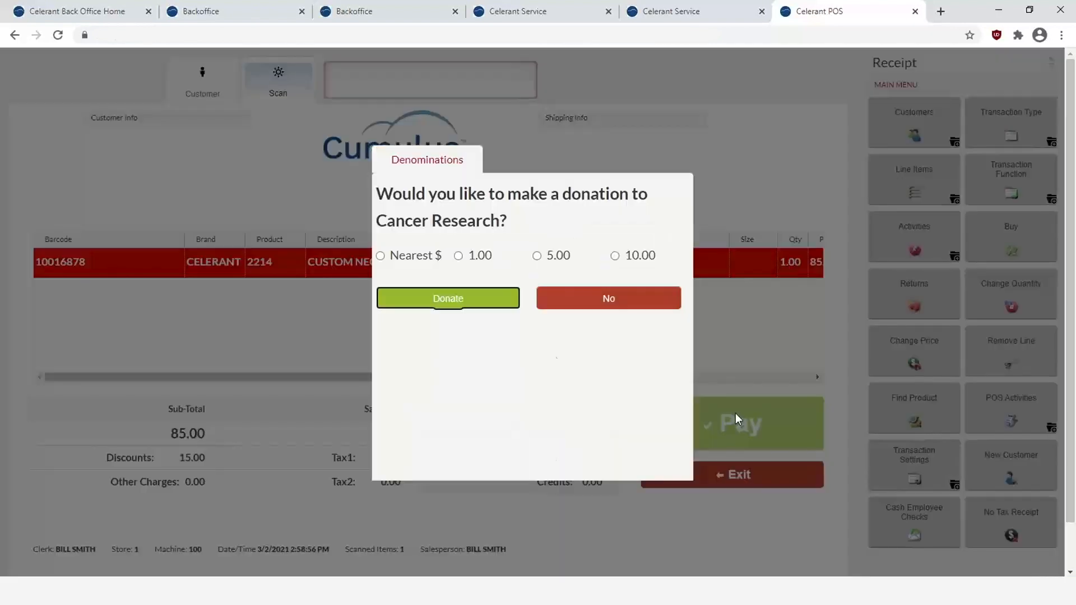
# - Decline the donation, pay 91.38 in cash, and finish the sale with No Print
pyautogui.click(615, 301)
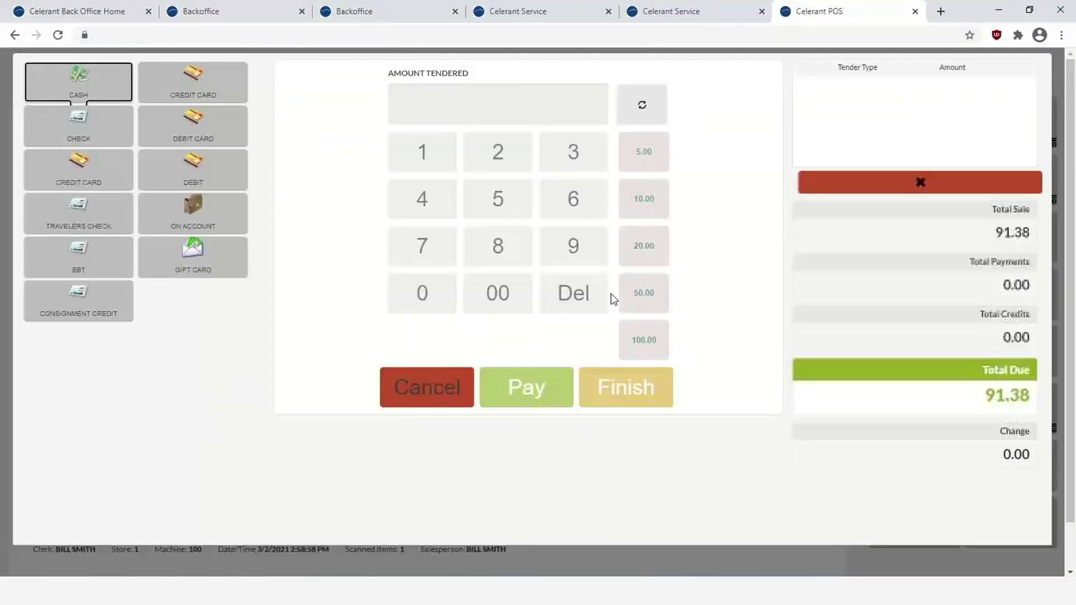
pyautogui.click(87, 90)
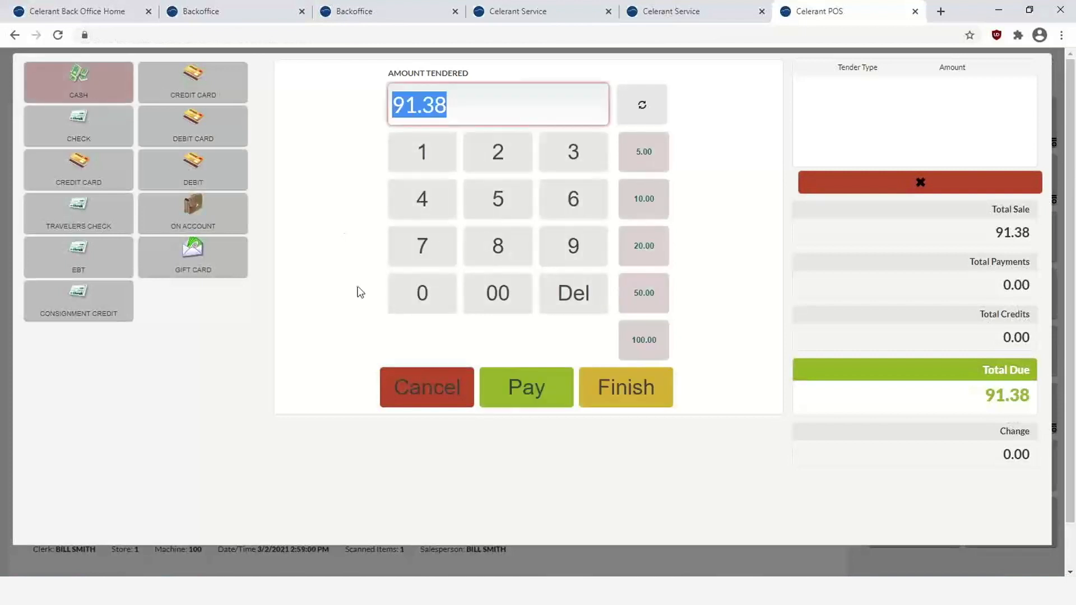
pyautogui.click(509, 392)
pyautogui.click(618, 386)
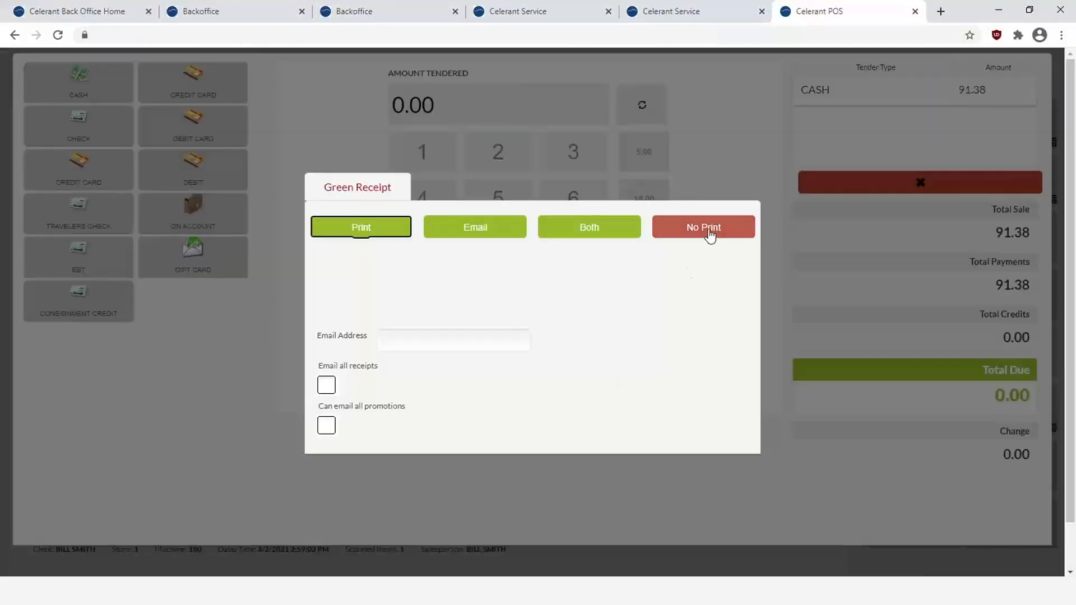
pyautogui.click(708, 230)
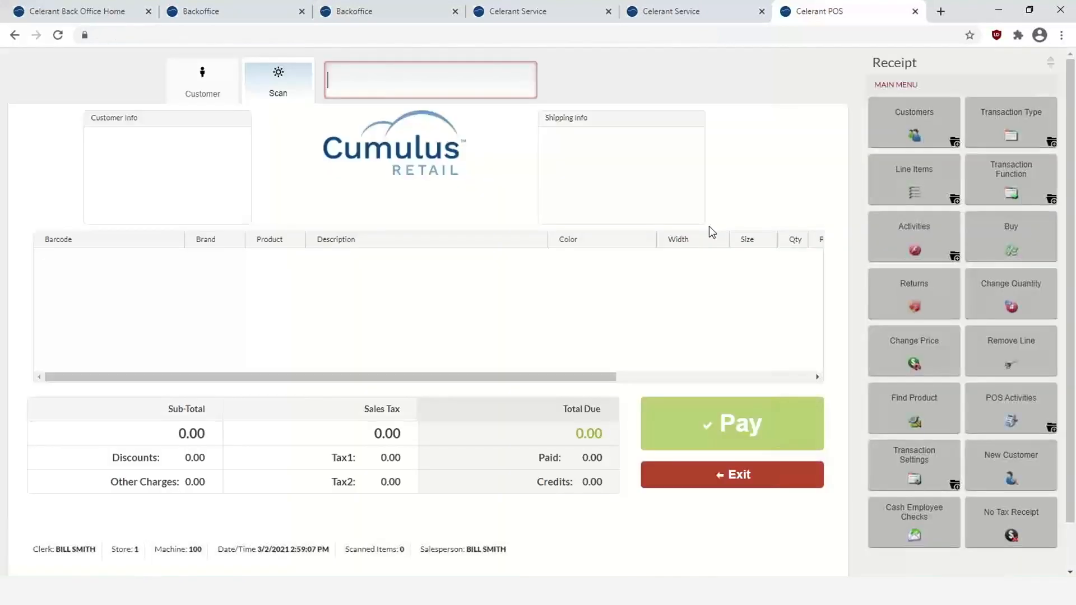
pyautogui.click(371, 17)
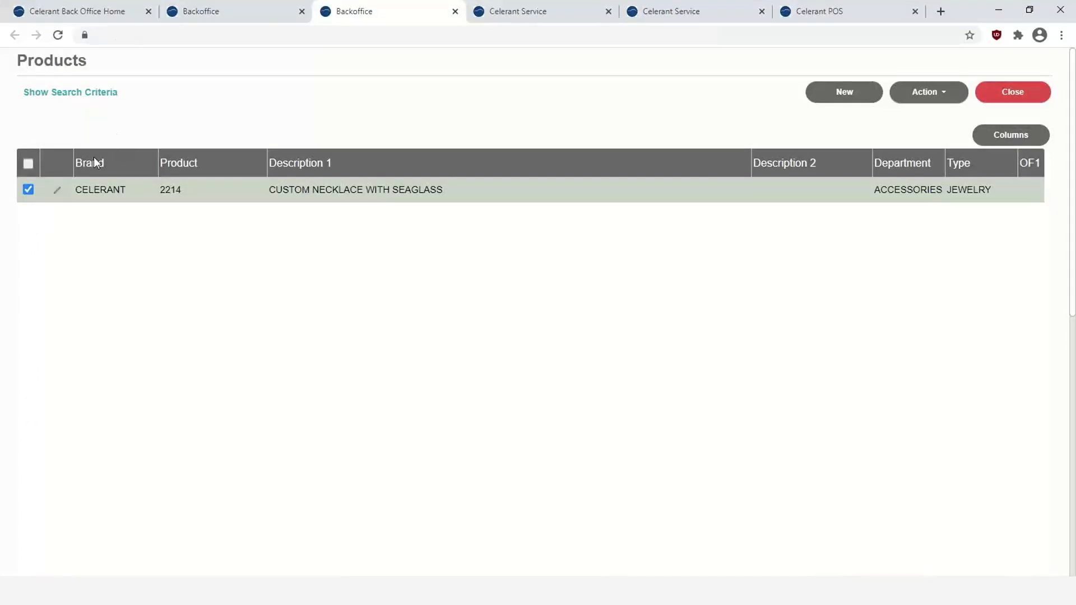
pyautogui.click(59, 190)
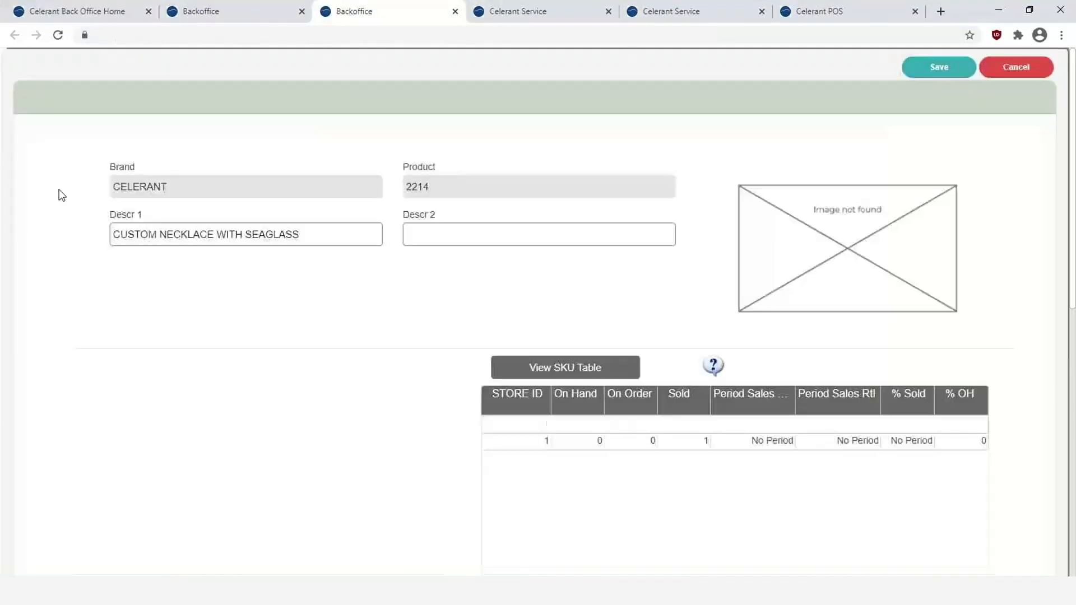
pyautogui.scroll(-7, 465, 355)
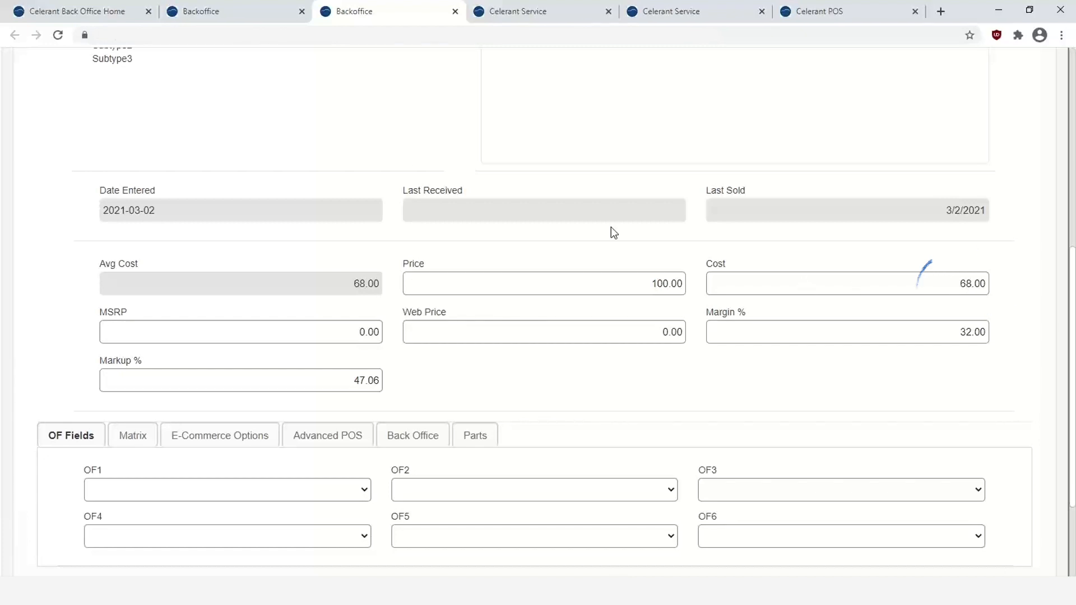
pyautogui.scroll(7, 405, 157)
pyautogui.click(1016, 67)
pyautogui.click(543, 334)
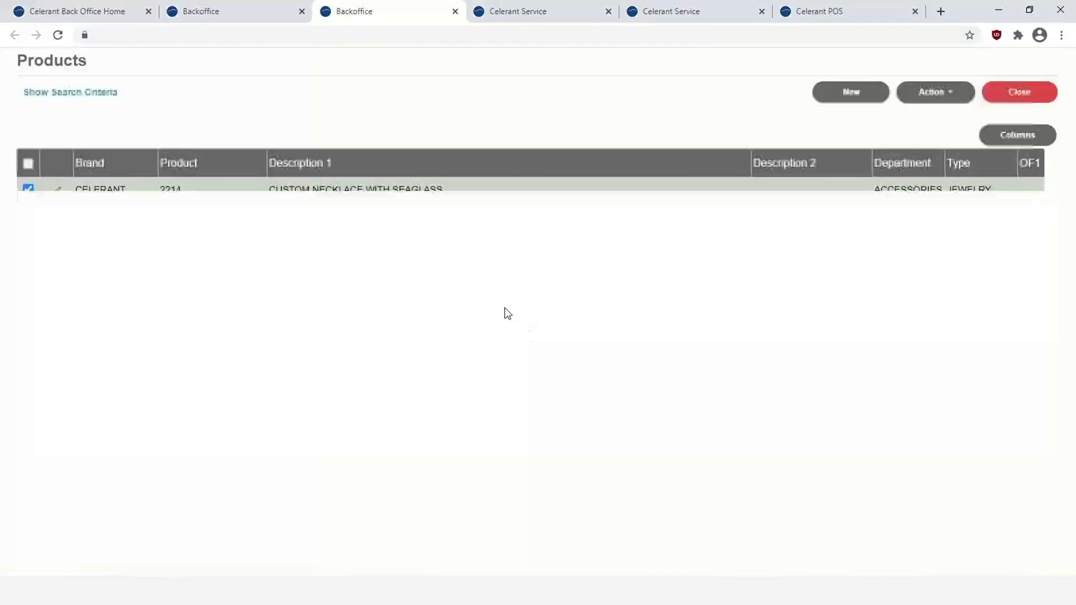
# - Verify 68.00 available credit on the consignor's Buy/Trade/Consign tab, then exit without saving
pyautogui.click(231, 12)
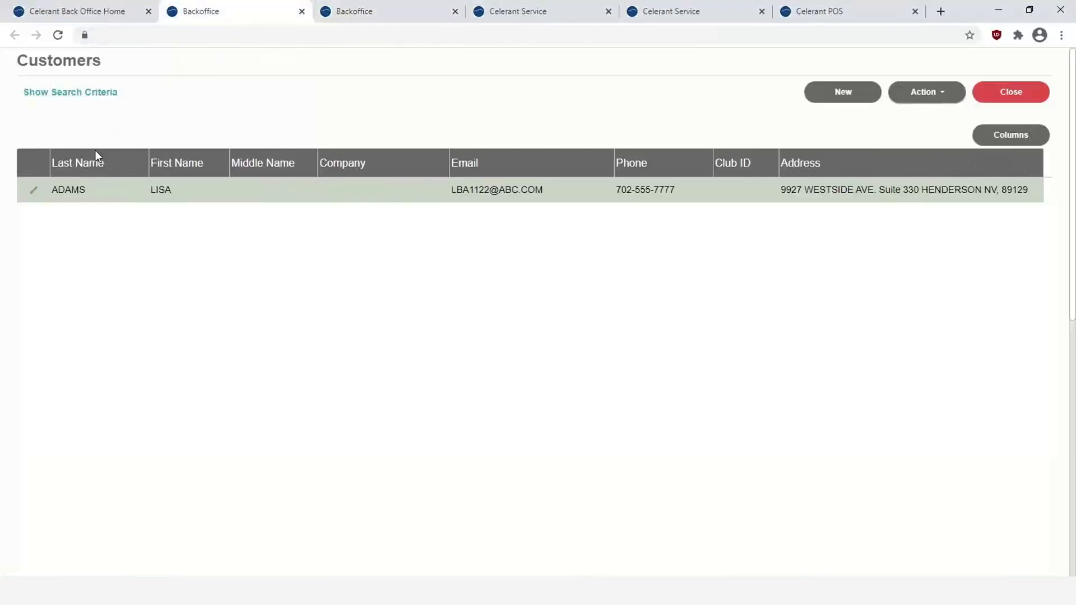
pyautogui.click(29, 192)
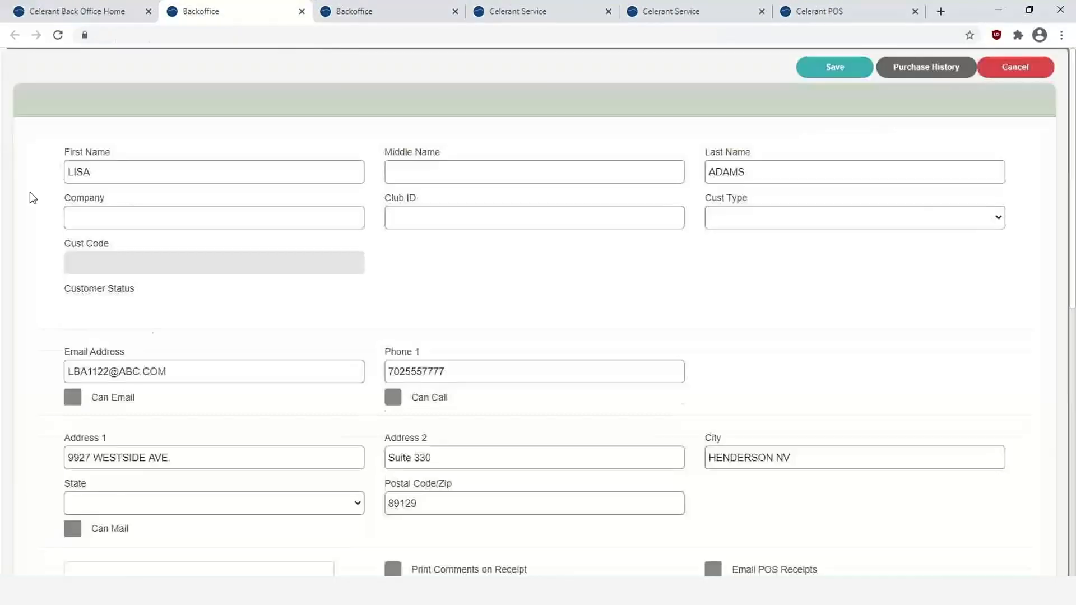
pyautogui.scroll(-4, 593, 311)
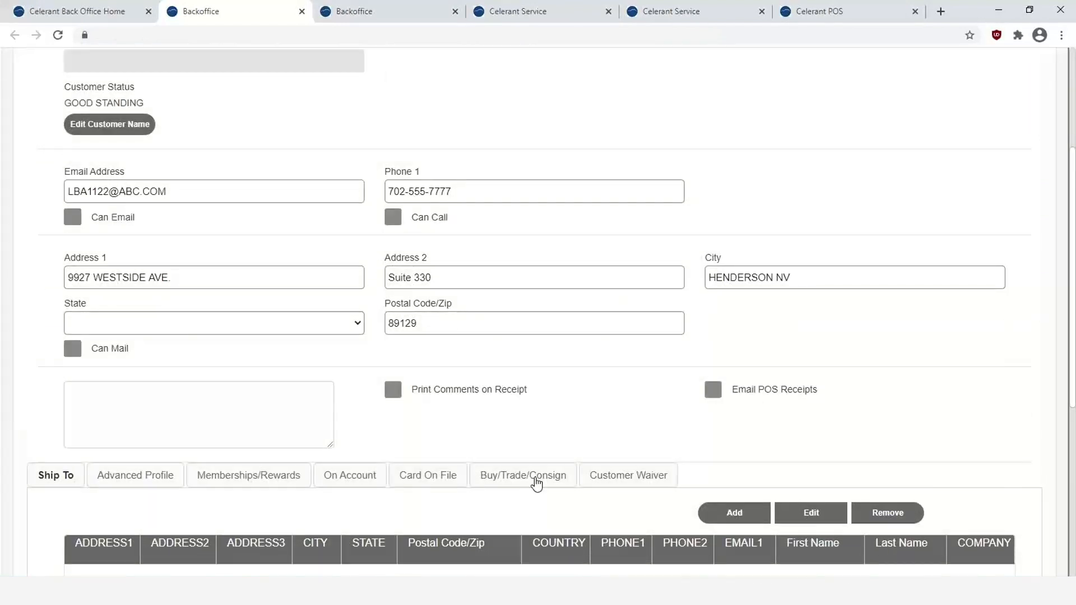
pyautogui.click(537, 477)
pyautogui.scroll(-3, 311, 422)
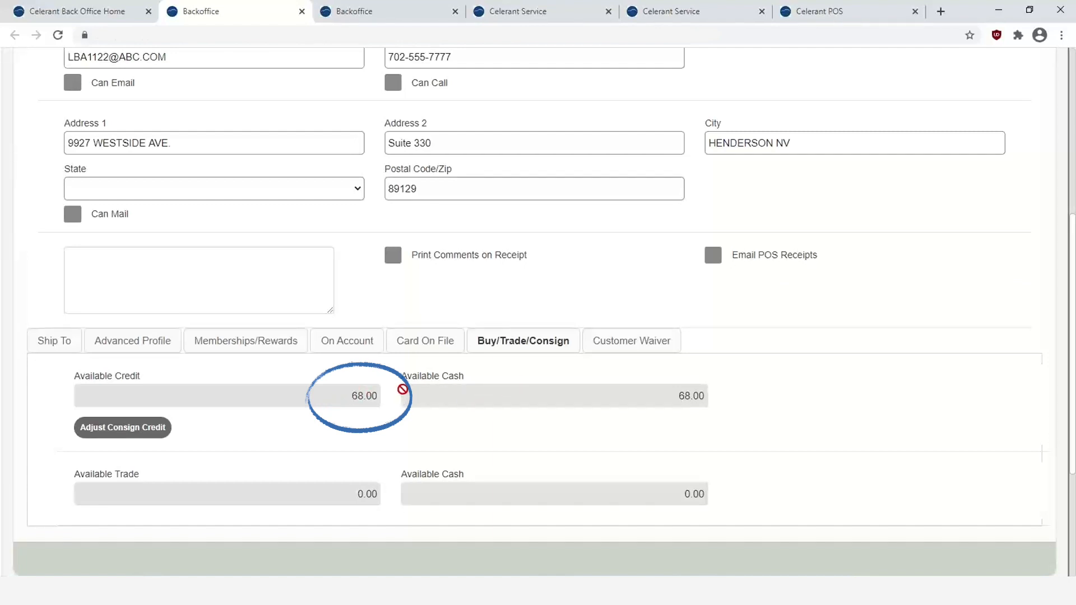
pyautogui.scroll(6, 402, 389)
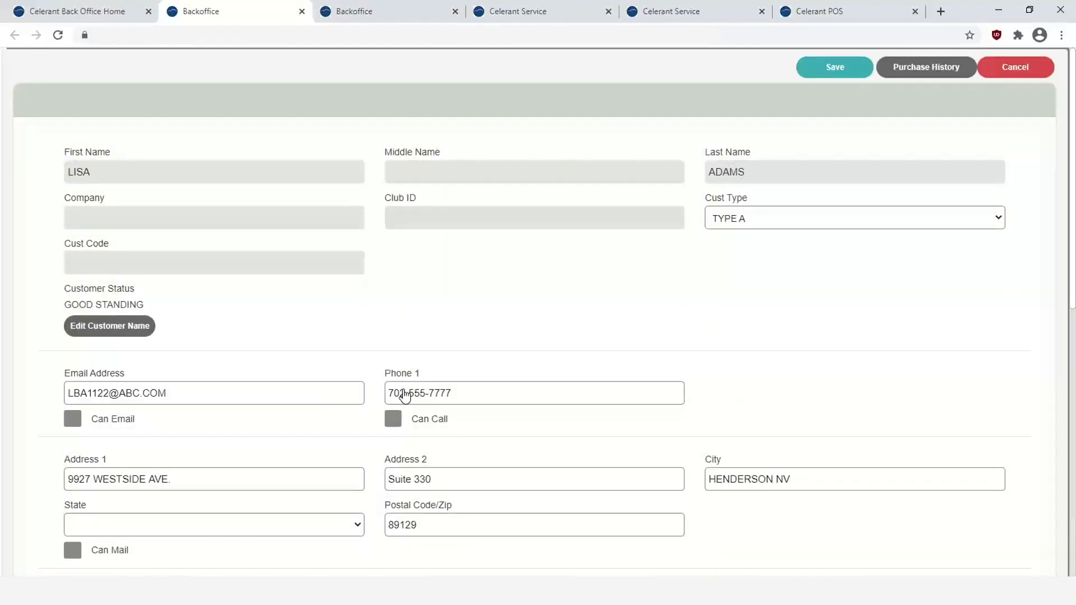
pyautogui.click(1018, 67)
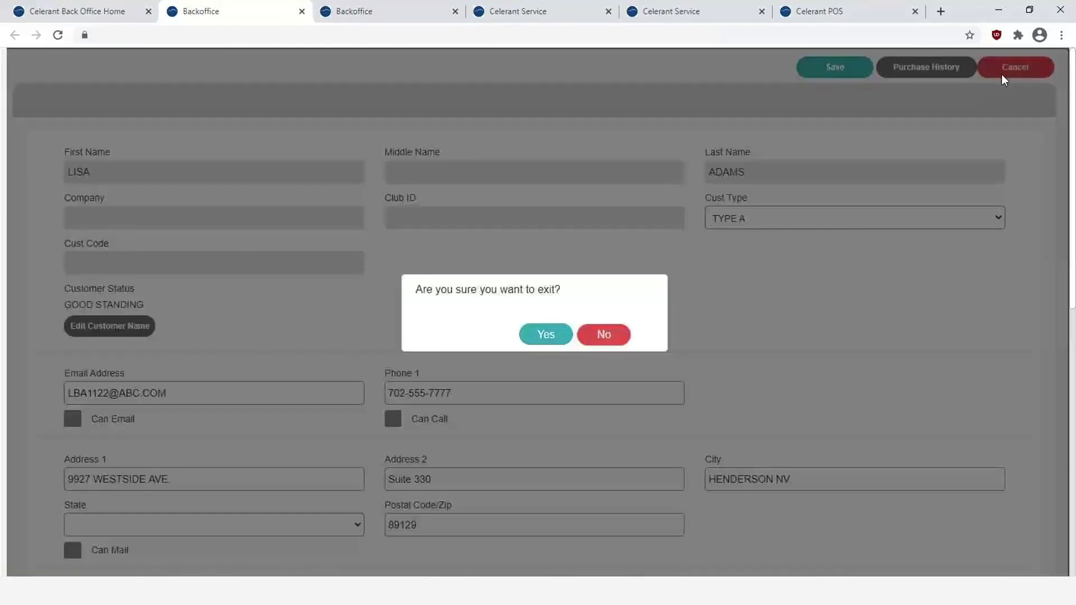
pyautogui.click(527, 337)
# - Run Merchandise Sold for product 2214, showing receipt 27830: 85.00 total, 15.00 markdown, 68.00 COGS
pyautogui.click(98, 11)
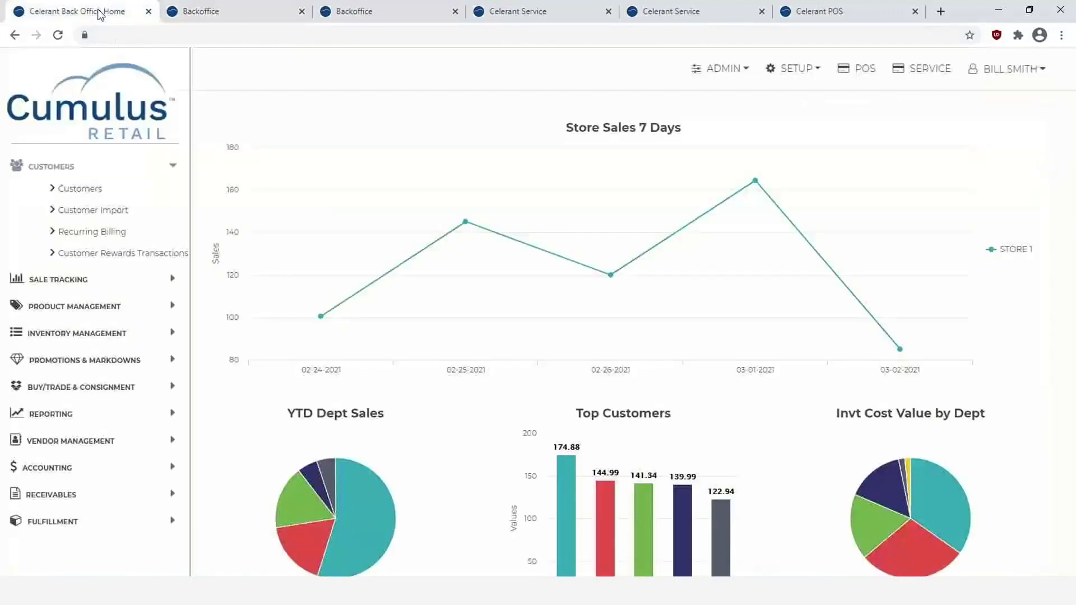
pyautogui.click(78, 284)
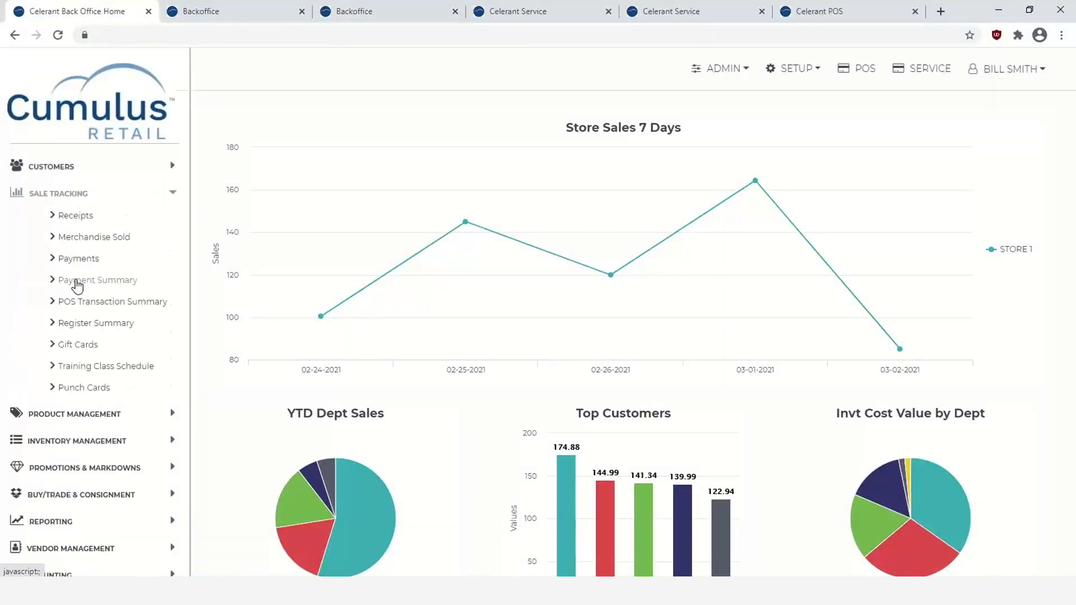
pyautogui.click(95, 237)
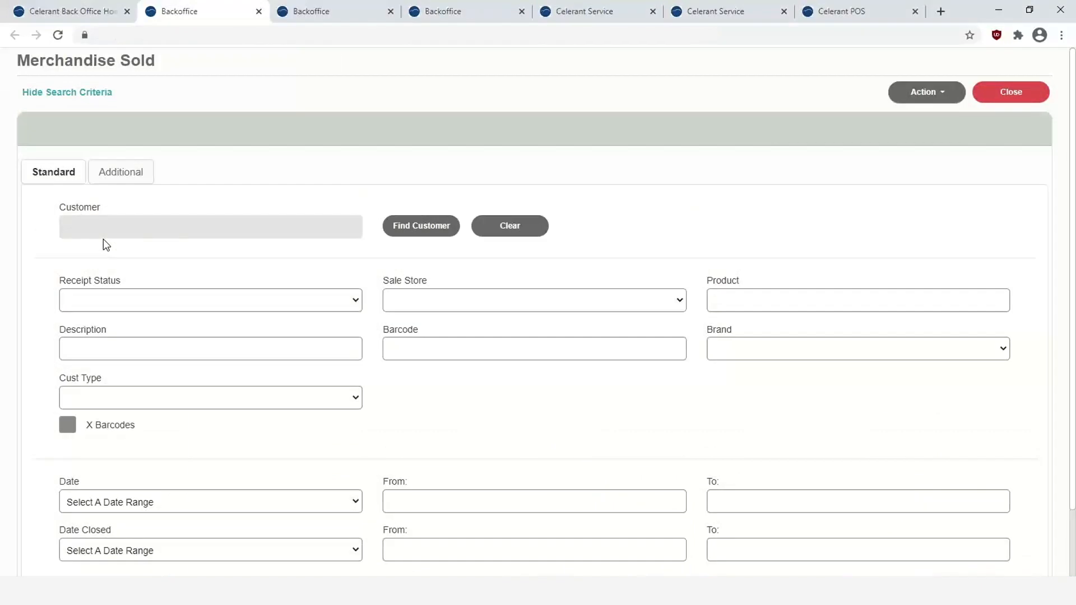
pyautogui.click(743, 297)
pyautogui.write('2214')
pyautogui.scroll(-2, 584, 338)
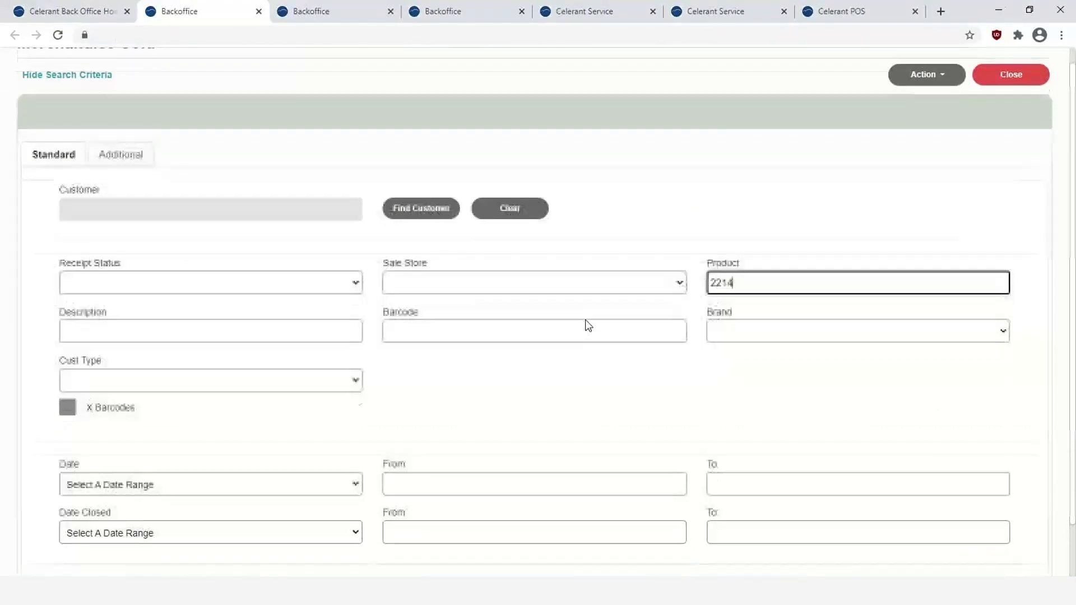
pyautogui.click(481, 537)
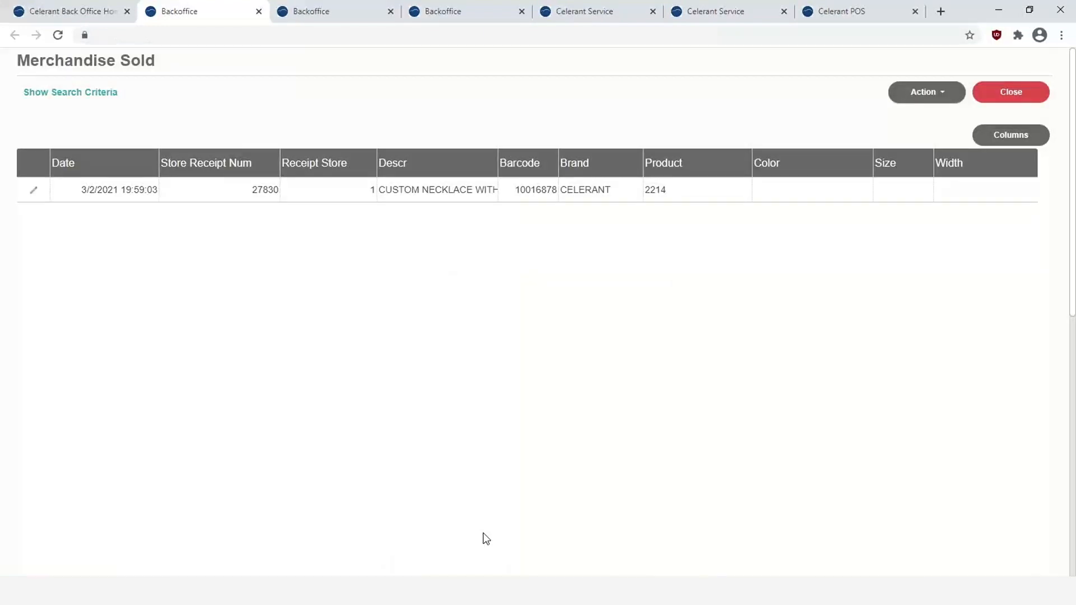
pyautogui.hscroll(5, 483, 533)
pyautogui.hscroll(8, 484, 533)
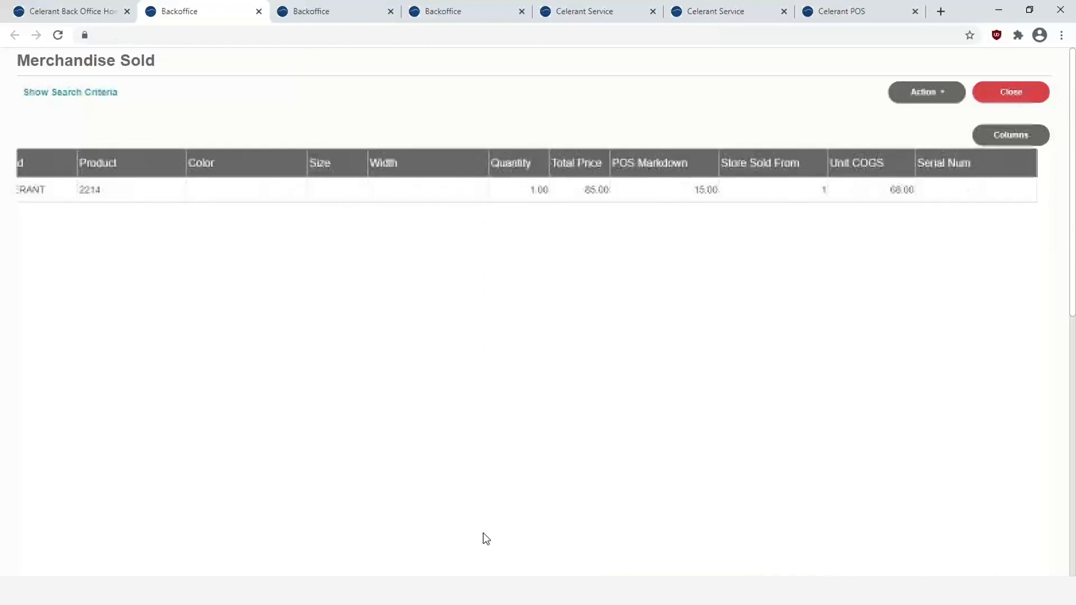